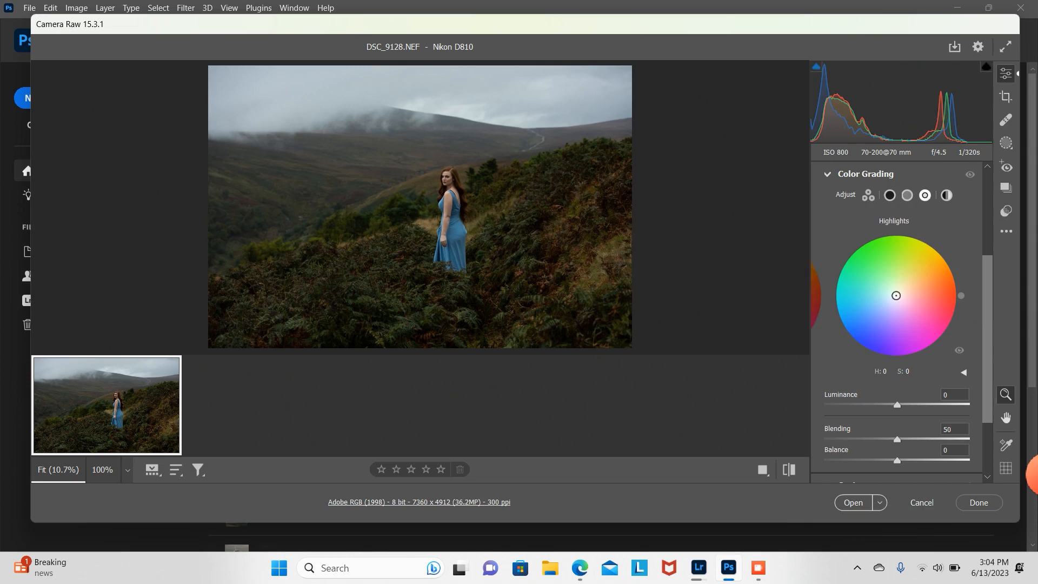
Step: Tint the Color Grading highlights to hue 164 and saturation 9
left_click(895, 296)
left_click_drag(896, 295, 891, 294)
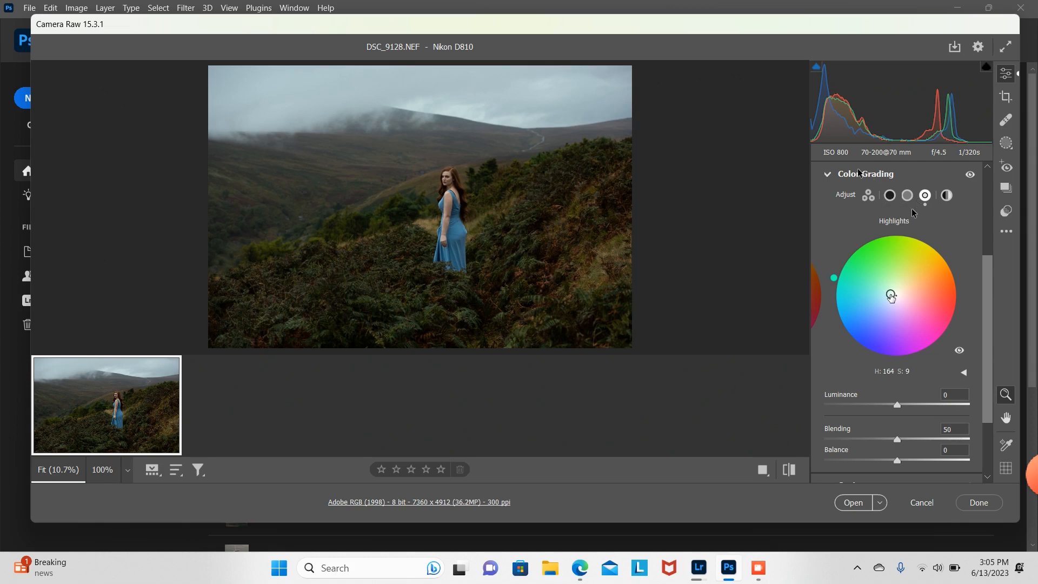
left_click(828, 174)
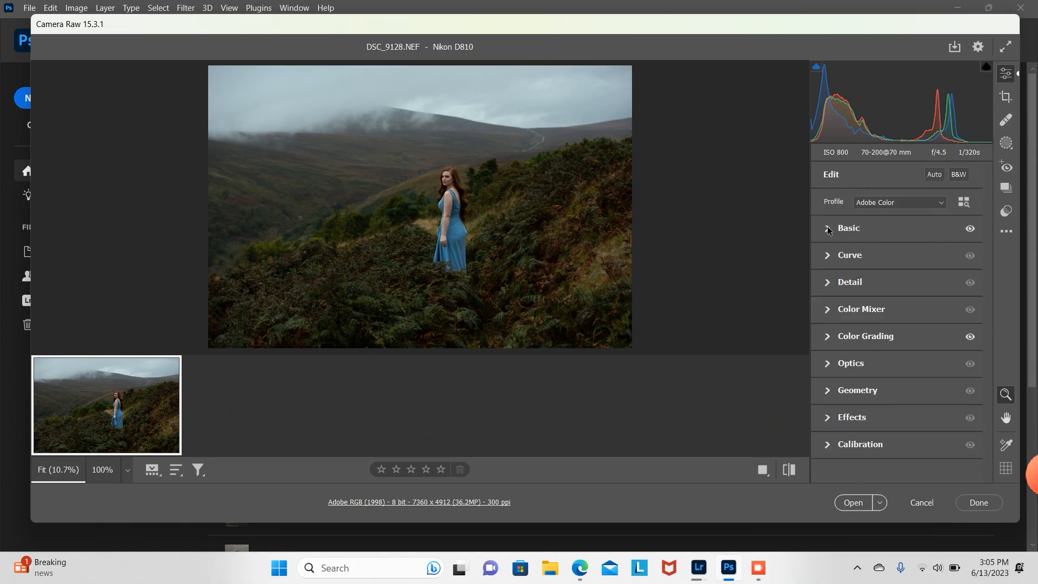
Step: Set Color Mixer saturation to Reds +16, Oranges +3, Yellows -20, Greens +21, and open the image in Photoshop
left_click(829, 311)
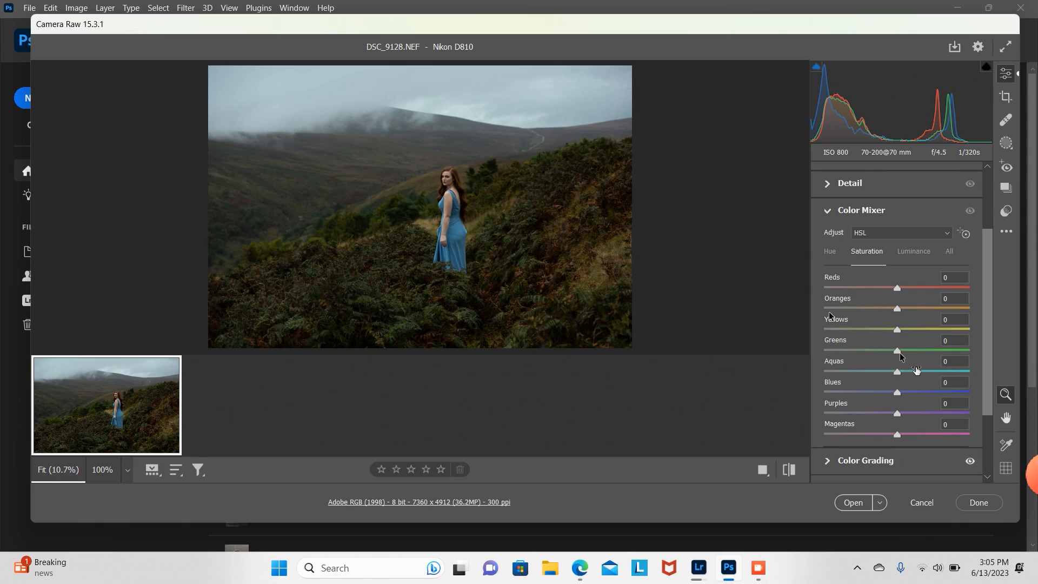
left_click_drag(897, 352, 913, 357)
left_click_drag(897, 308, 910, 290)
left_click_drag(894, 329, 867, 335)
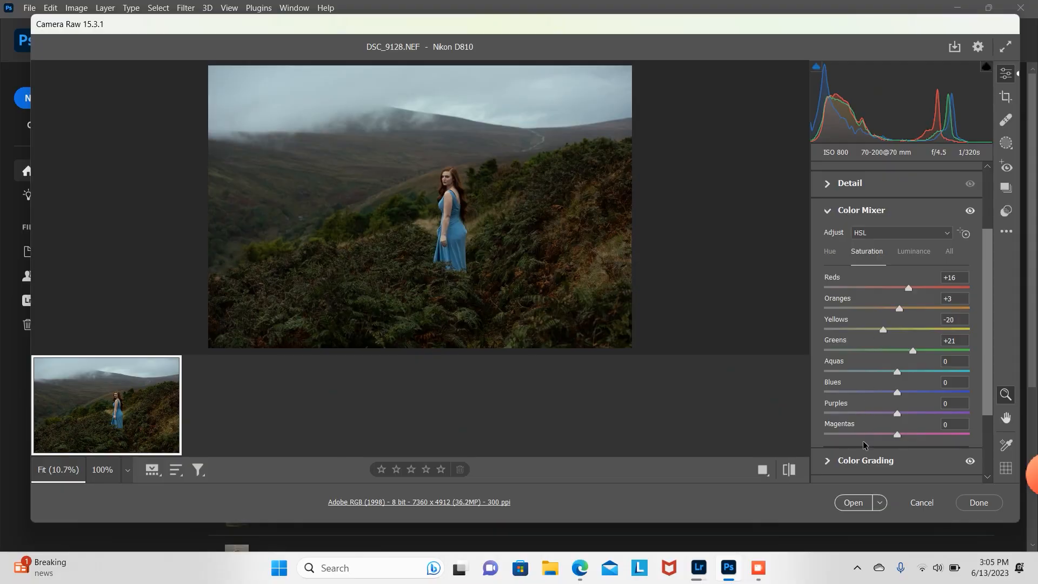
left_click(853, 502)
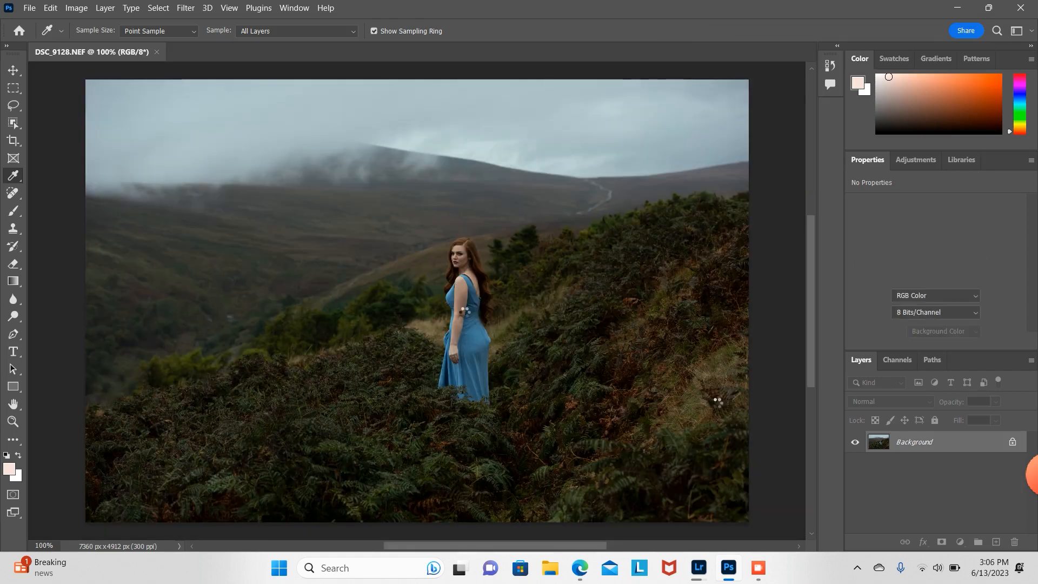
Step: Zoom onto the model's face, set the Spot Healing Brush to 8 px, and remove blemishes on her chin and neck
left_click(13, 421)
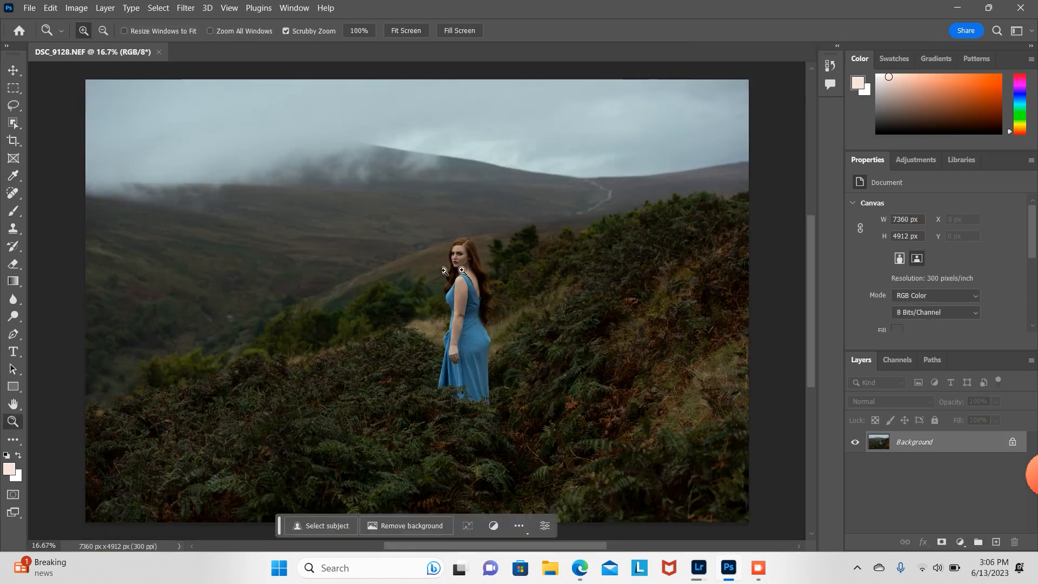
left_click_drag(462, 269, 457, 242)
left_click(14, 193)
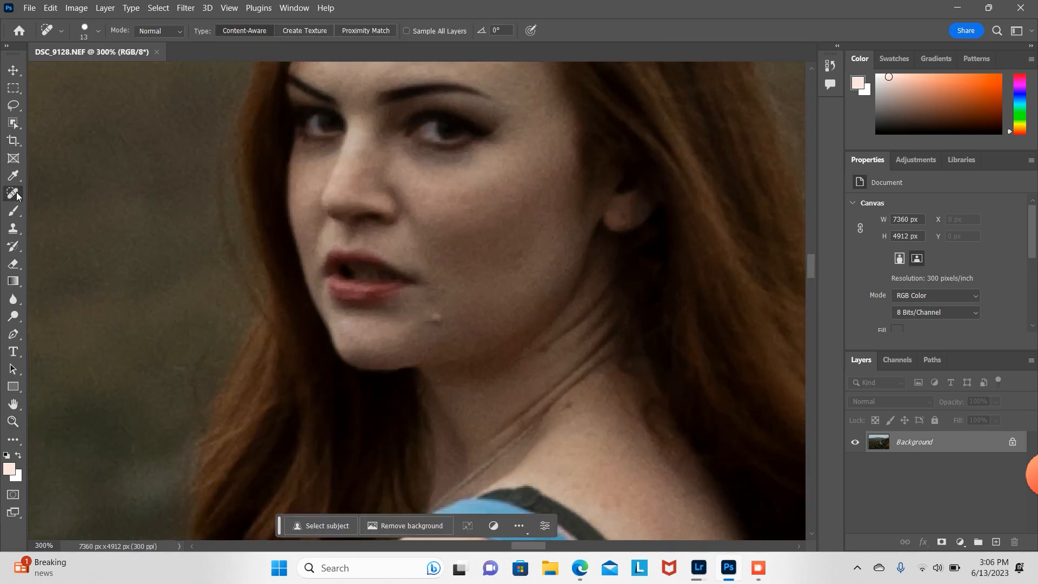
left_click(95, 32)
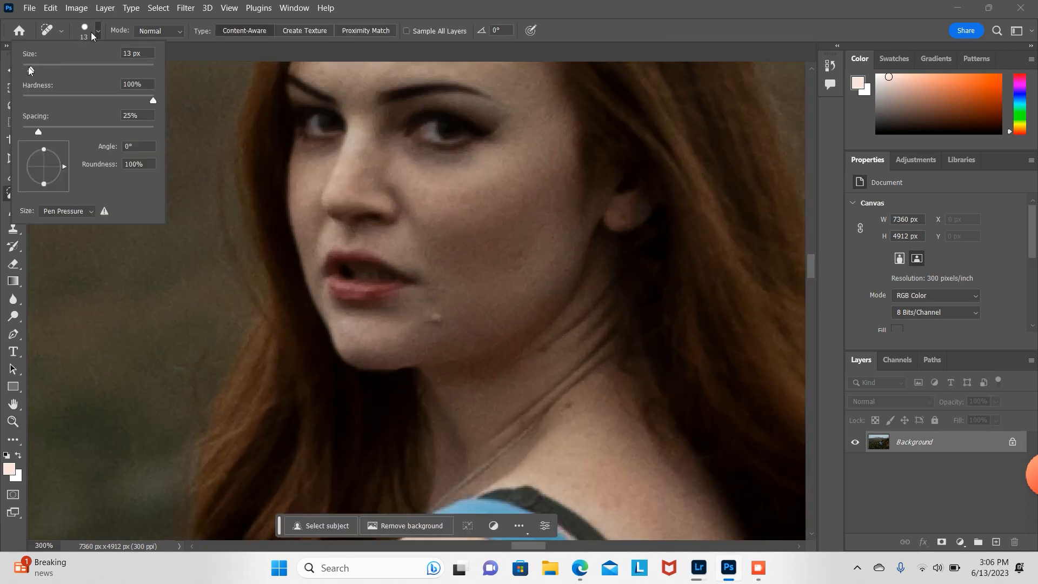
left_click_drag(29, 71, 27, 71)
left_click(442, 318)
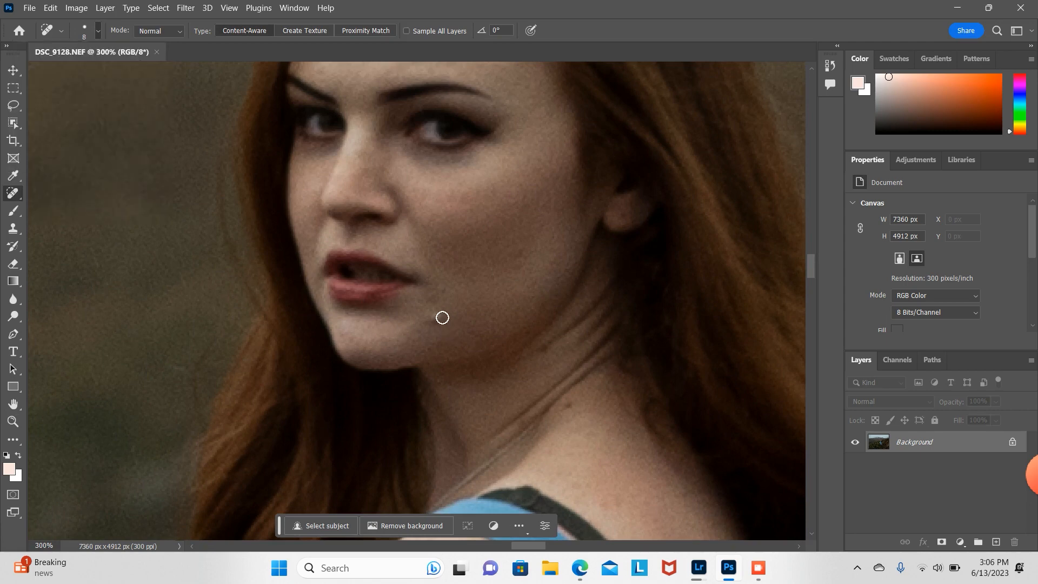
left_click_drag(443, 318, 429, 323)
left_click_drag(572, 401, 566, 411)
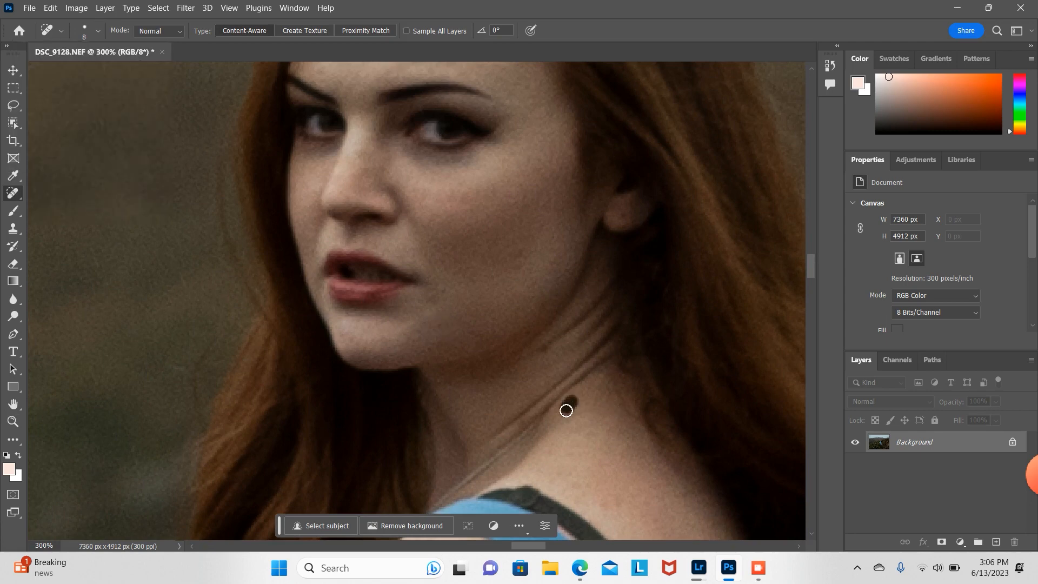
left_click_drag(547, 345, 538, 355)
left_click(517, 272)
Step: Heal blemishes on the model's forehead and upper face with the Spot Healing Brush
left_click_drag(811, 266, 812, 253)
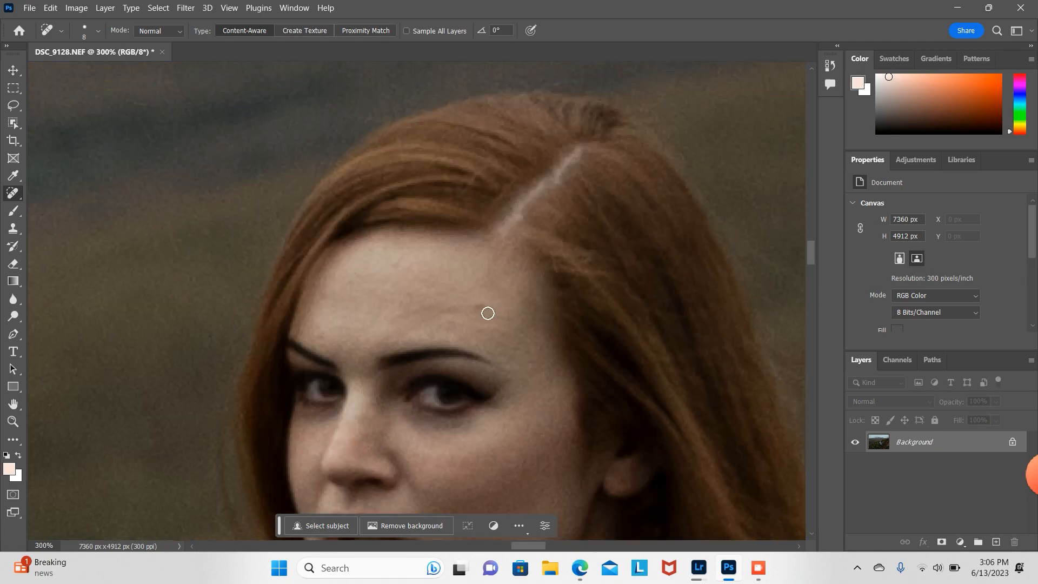
left_click_drag(487, 296, 438, 324)
left_click_drag(322, 340, 322, 349)
left_click_drag(454, 306, 390, 320)
left_click(400, 261)
left_click_drag(399, 332, 385, 342)
Step: Remove spots from the model's shoulder and upper arm with the Spot Healing Brush
left_click_drag(811, 254, 813, 287)
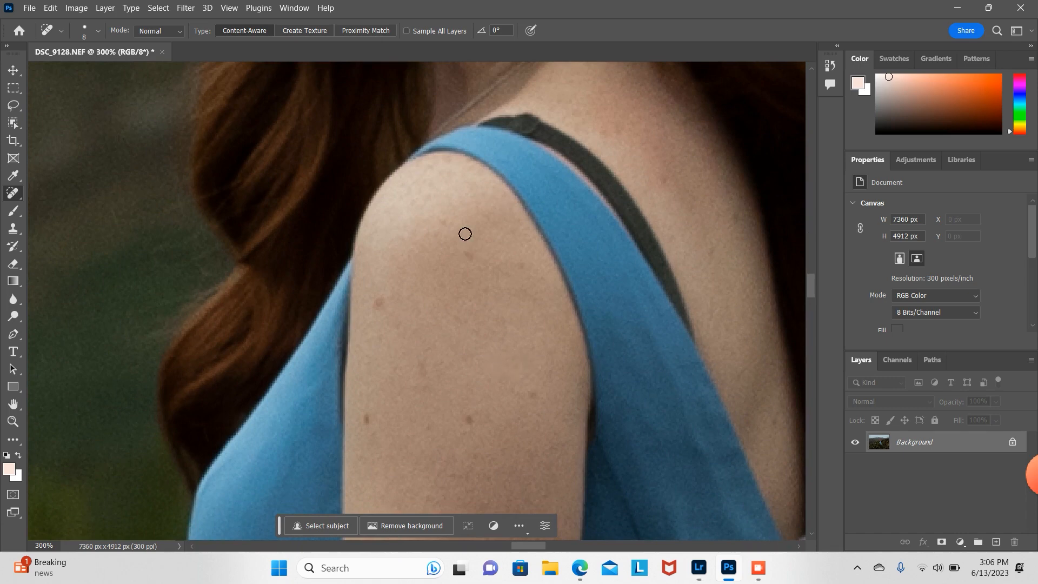
left_click_drag(467, 252, 481, 267)
left_click_drag(742, 214, 742, 240)
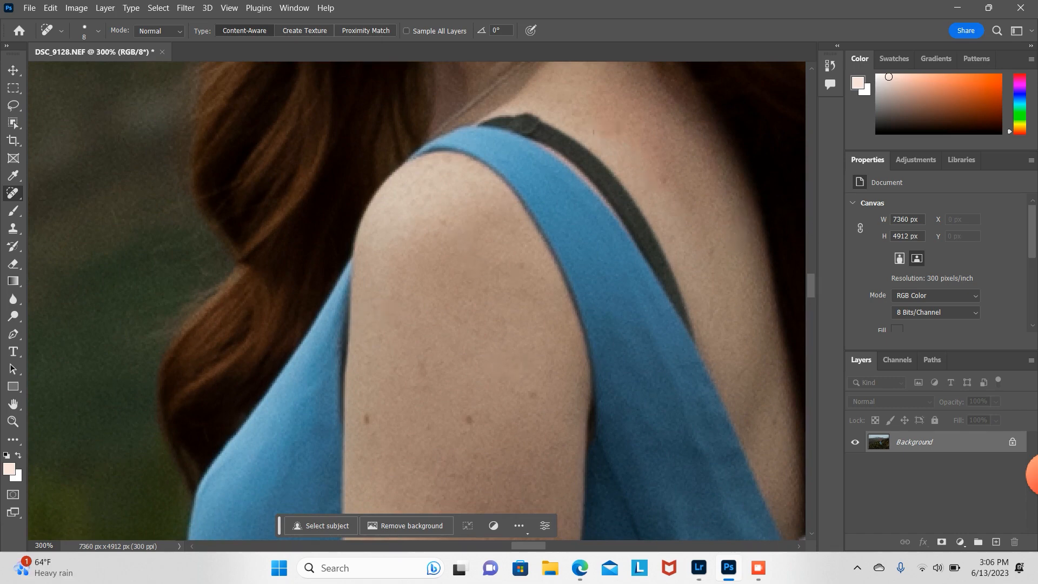
left_click_drag(598, 125, 622, 134)
left_click_drag(665, 179, 668, 214)
left_click(758, 375)
left_click(775, 426)
left_click(785, 453)
left_click(469, 420)
left_click_drag(527, 392, 531, 417)
Step: Set the Spot Healing Brush to 35 px and remove a pale spot from the distant hillside
left_click(13, 422)
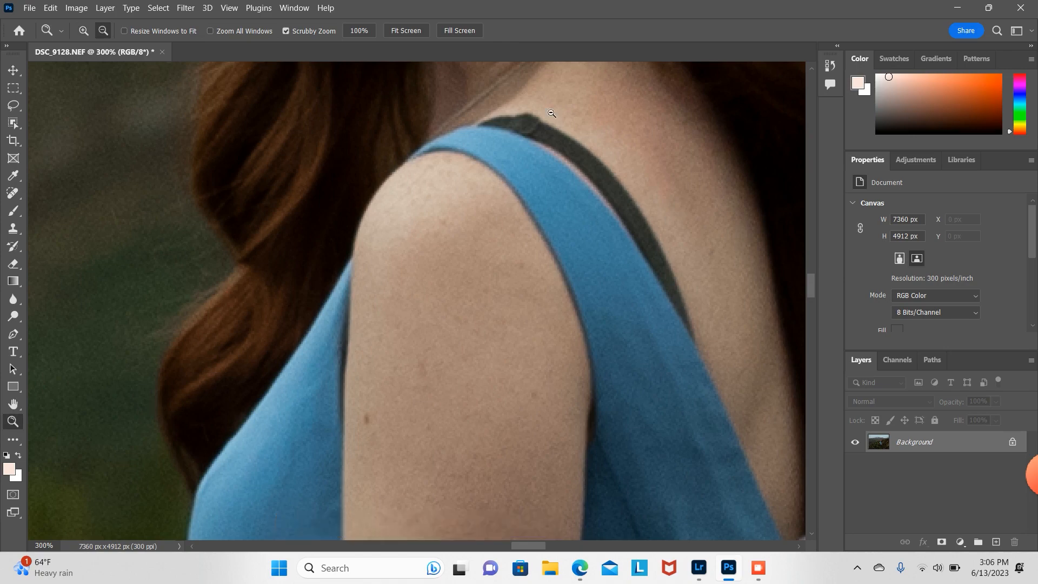
left_click(551, 113, "alt")
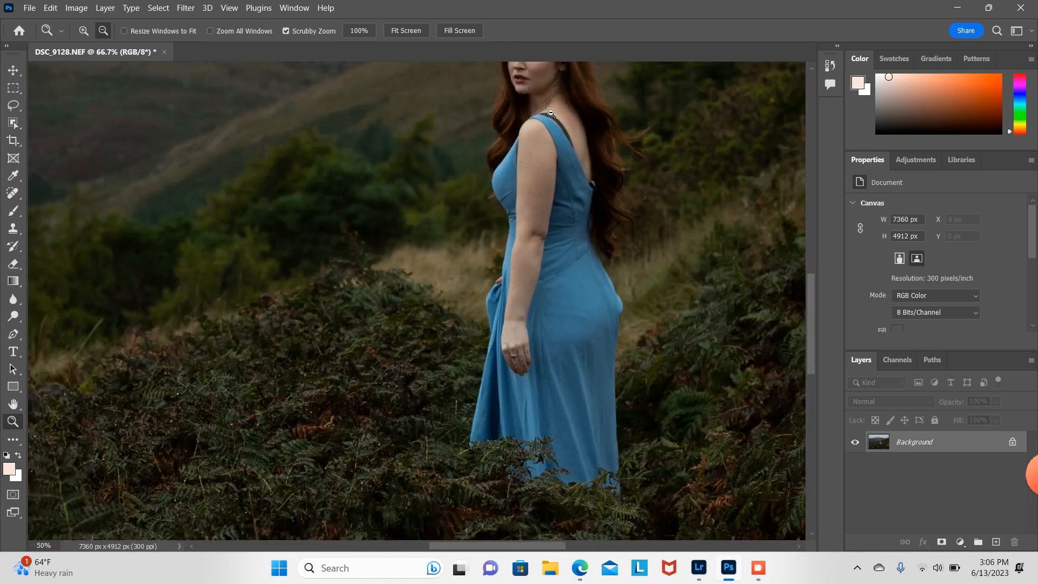
left_click(551, 113, "alt")
left_click(551, 114, "alt")
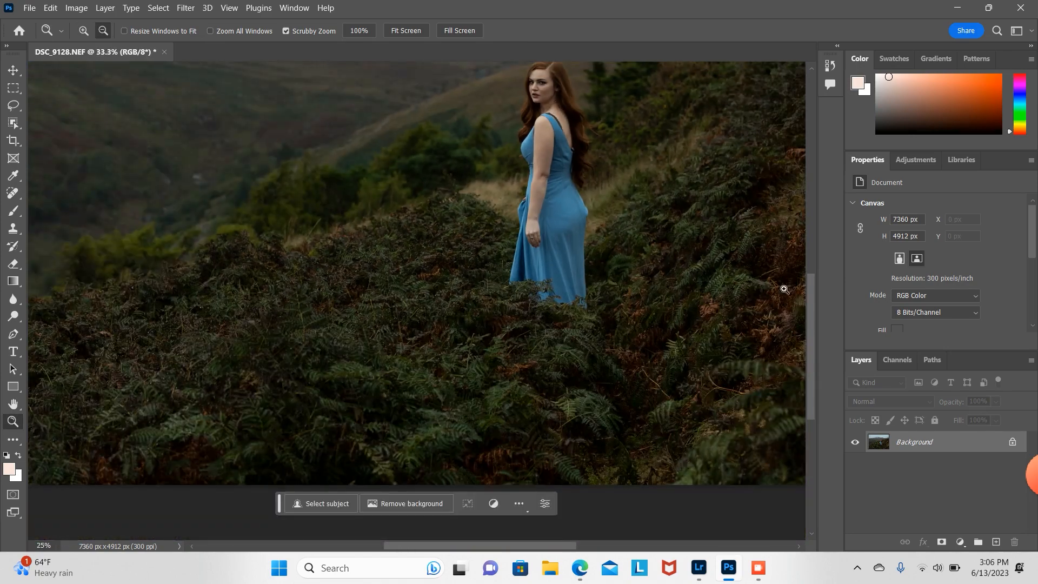
left_click_drag(812, 343, 821, 281)
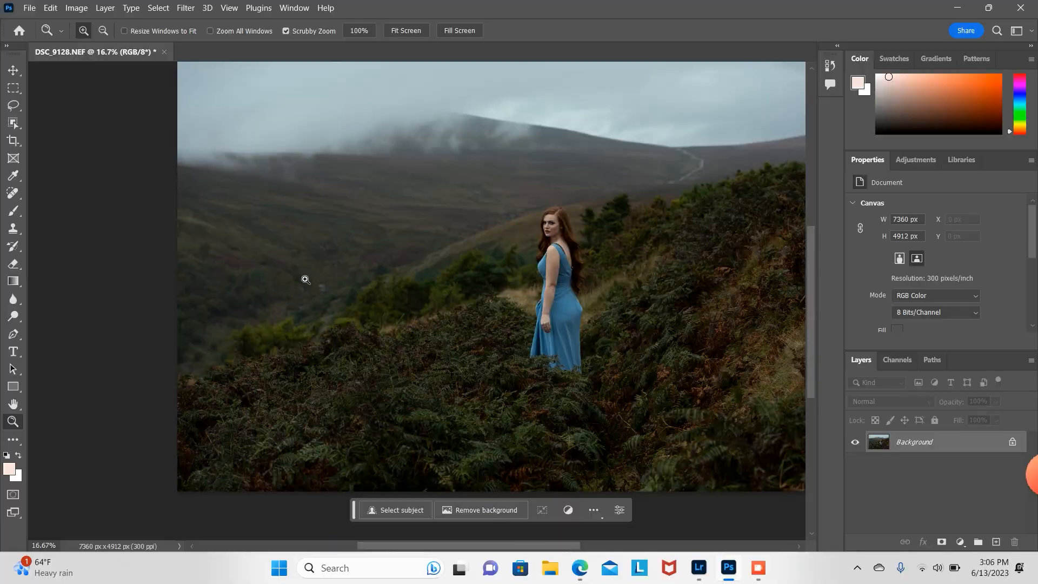
left_click_drag(307, 280, 306, 280)
left_click(15, 199)
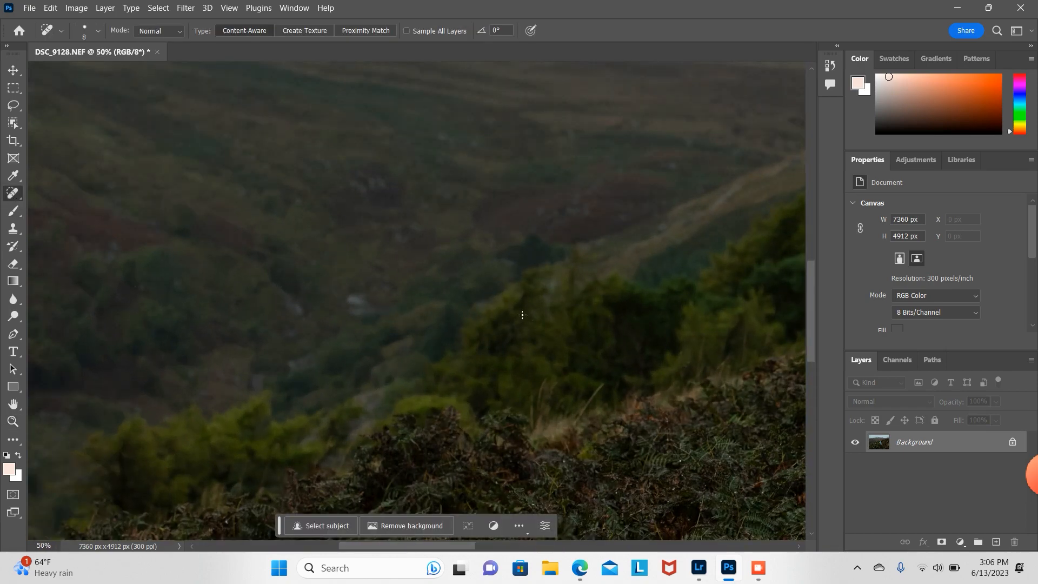
left_click(98, 31)
left_click(46, 71)
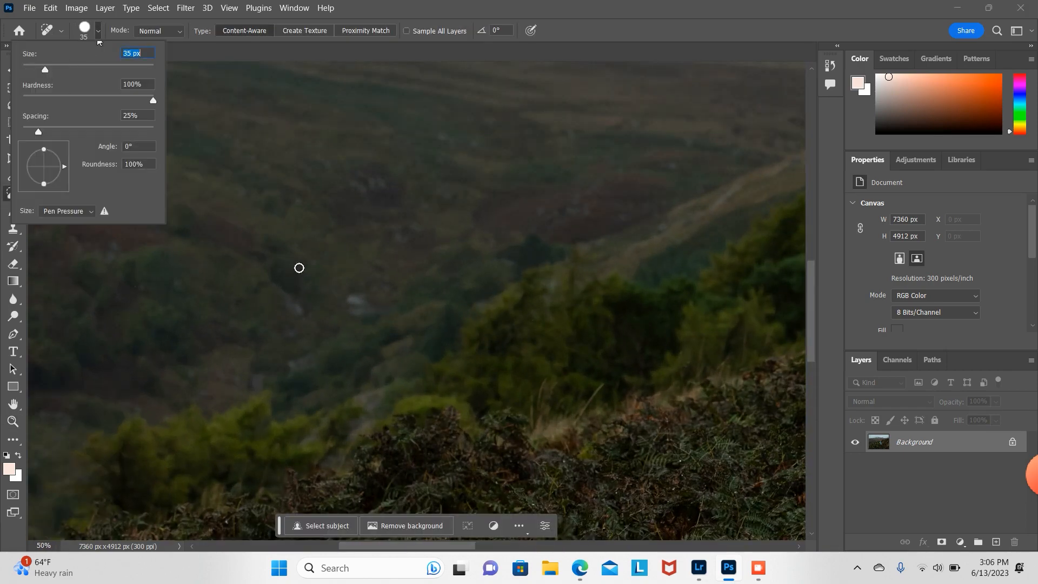
left_click(364, 285)
mouse_move(366, 284)
left_mouse_down()
mouse_move(366, 313)
mouse_move(350, 315)
mouse_move(352, 303)
left_mouse_up()
Step: Heal a bright speck in the ferns at the lower left of the photo
left_click(13, 422)
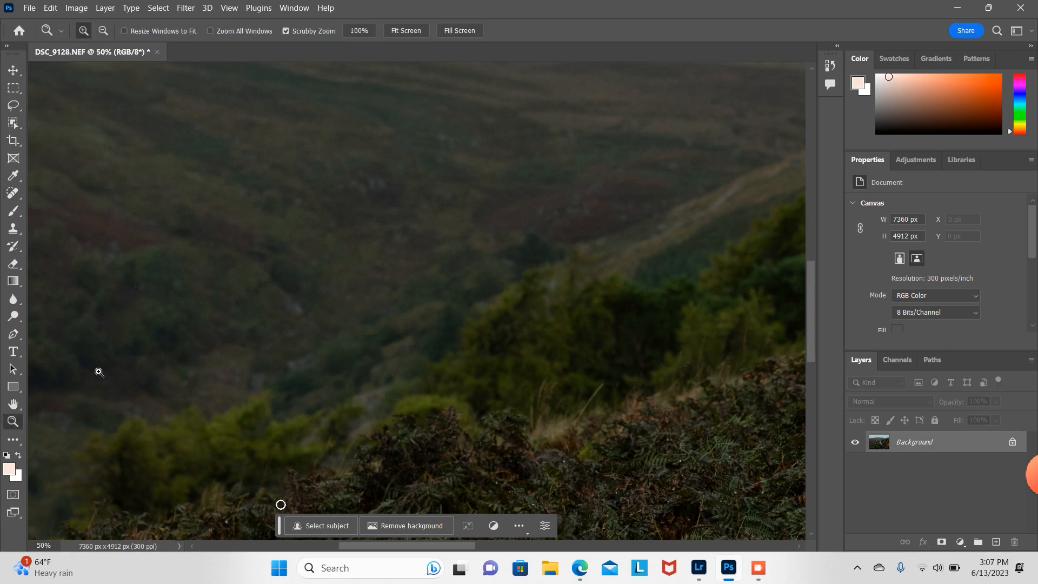
left_click(384, 231, "alt")
left_click(384, 231, "alt")
left_click(384, 231, "alt")
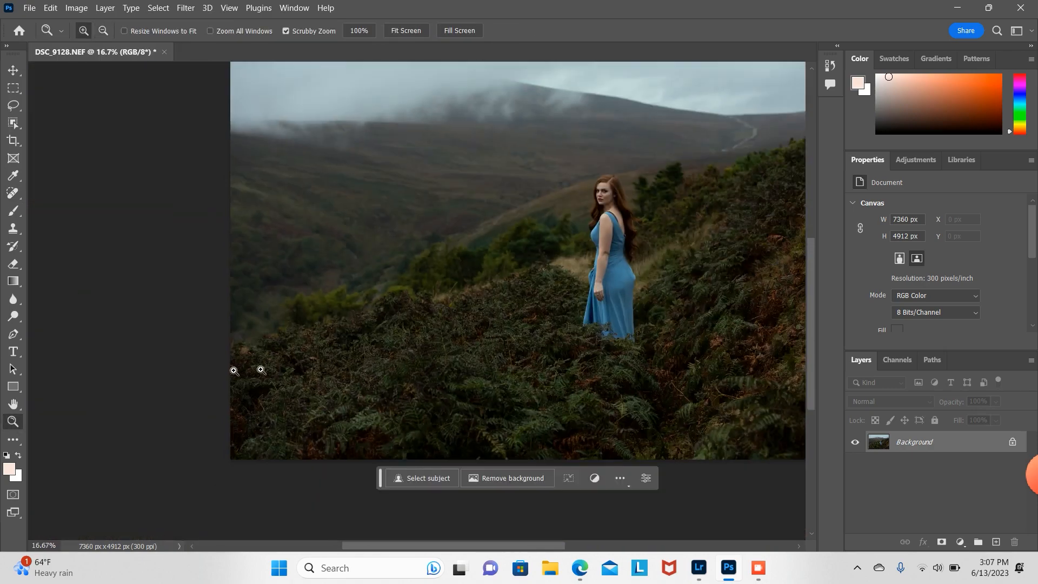
left_click(285, 308)
left_click(249, 341)
left_click(249, 340)
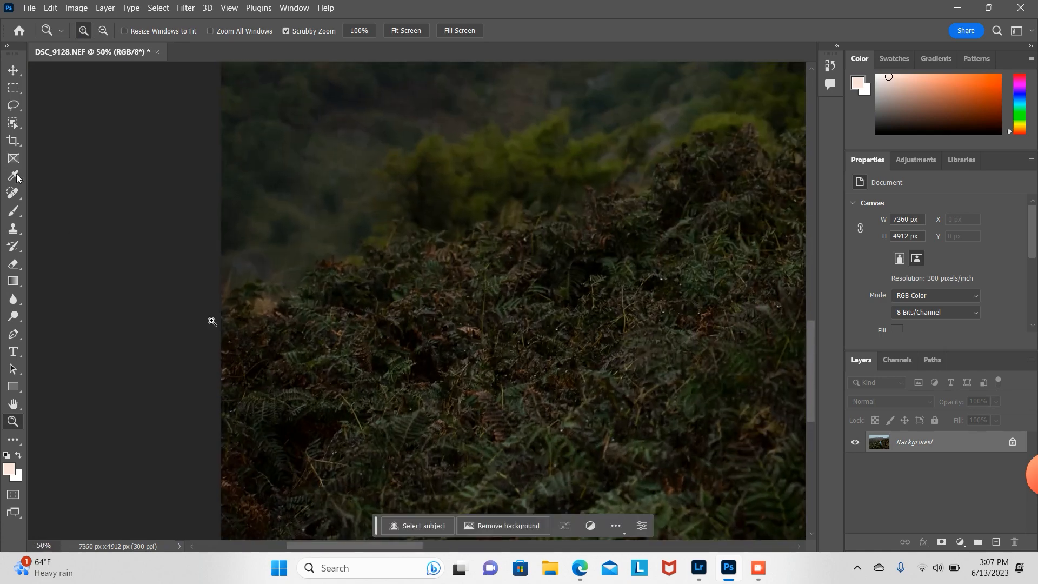
key("j")
mouse_move(261, 299)
left_mouse_down()
mouse_move(280, 307)
mouse_move(255, 315)
left_mouse_up()
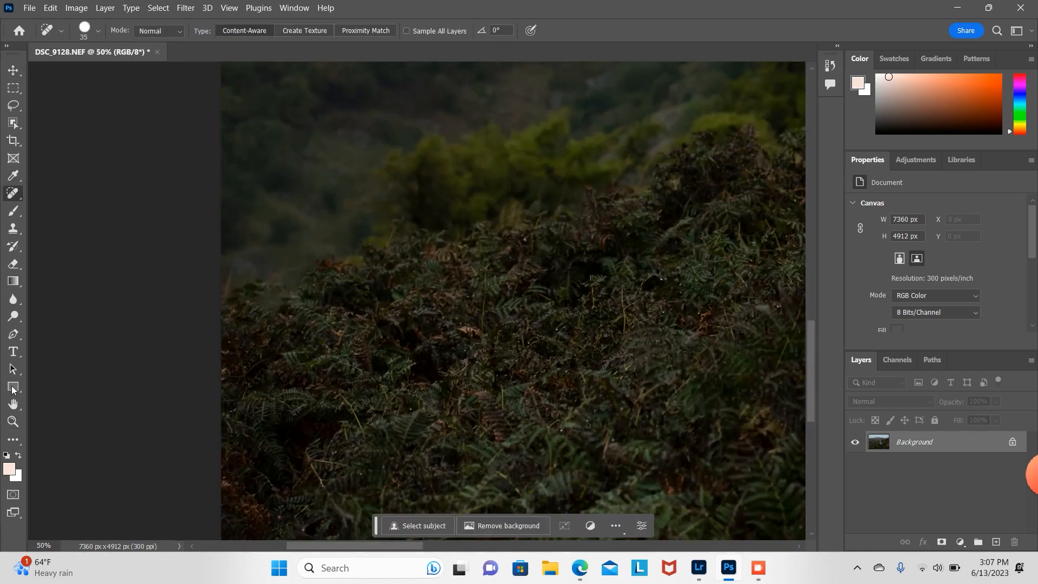
Step: Unlock the Background layer and add a Color Lookup adjustment layer above it
left_click(13, 422)
left_click(361, 290, "alt")
left_click(363, 289, "alt")
left_click(362, 290, "alt")
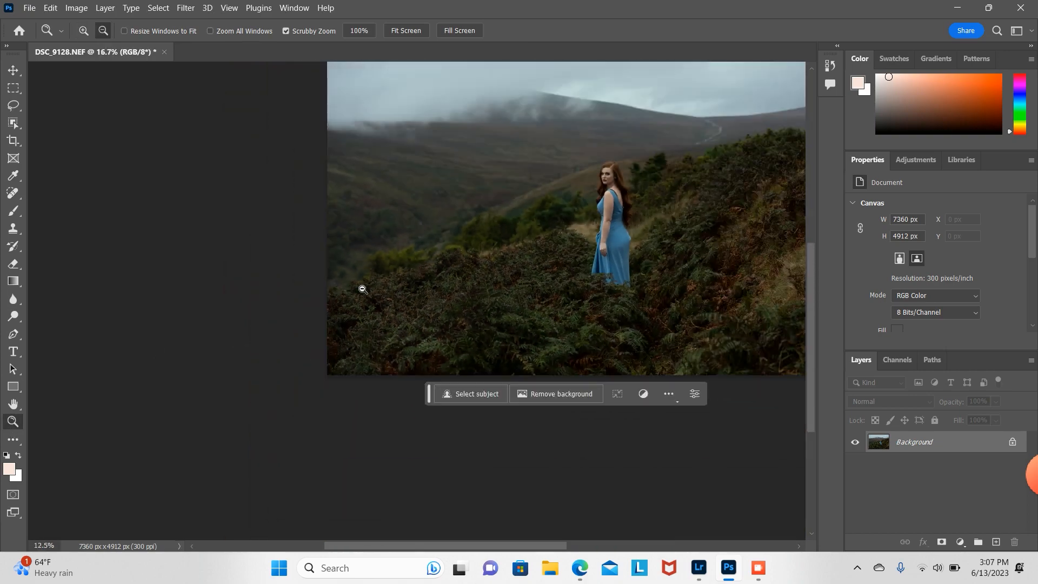
left_click_drag(527, 544, 575, 543)
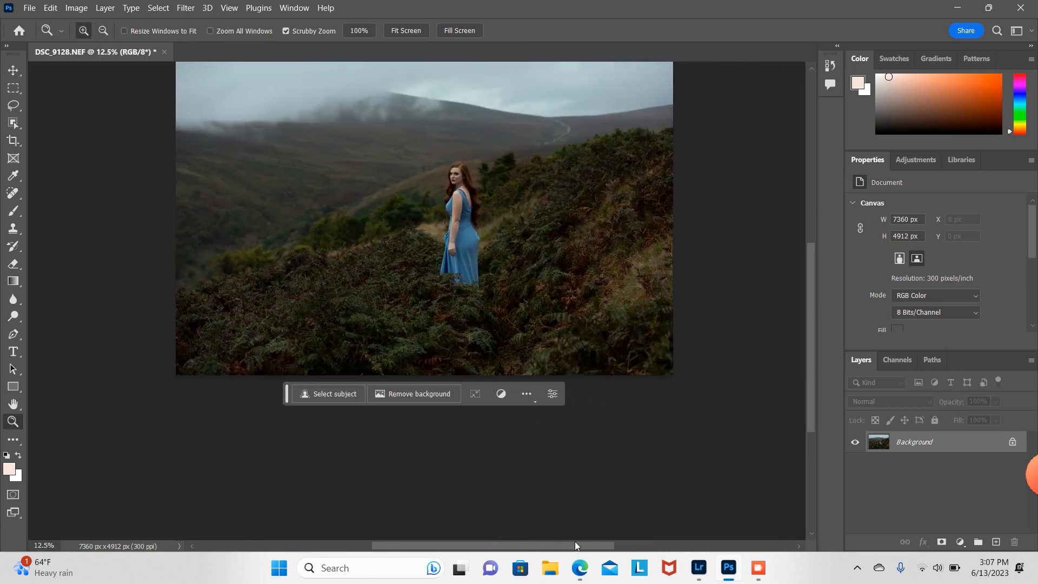
left_click_drag(812, 368, 817, 341)
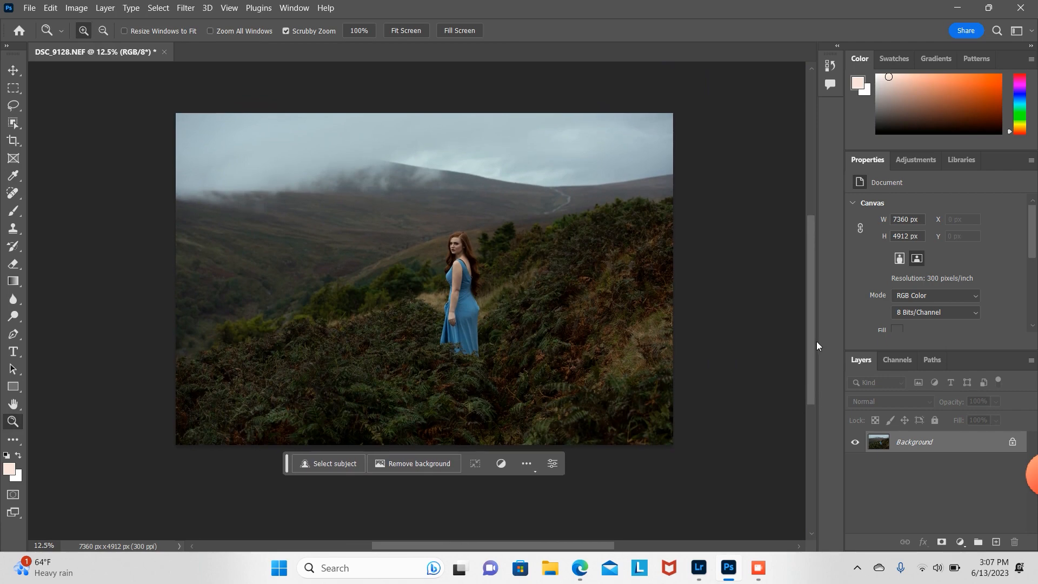
left_click(1013, 442)
left_click(960, 542)
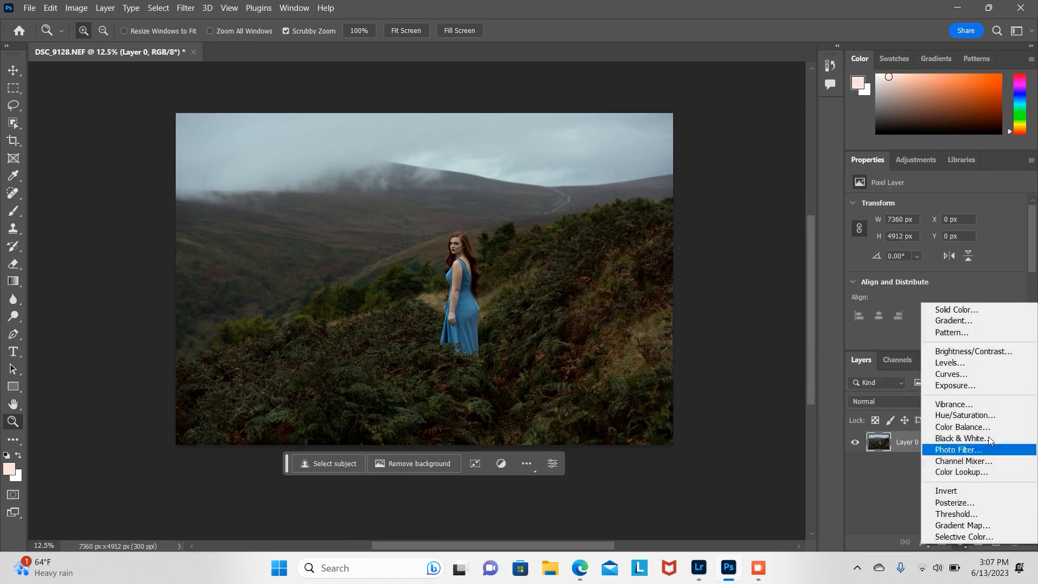
left_click(956, 473)
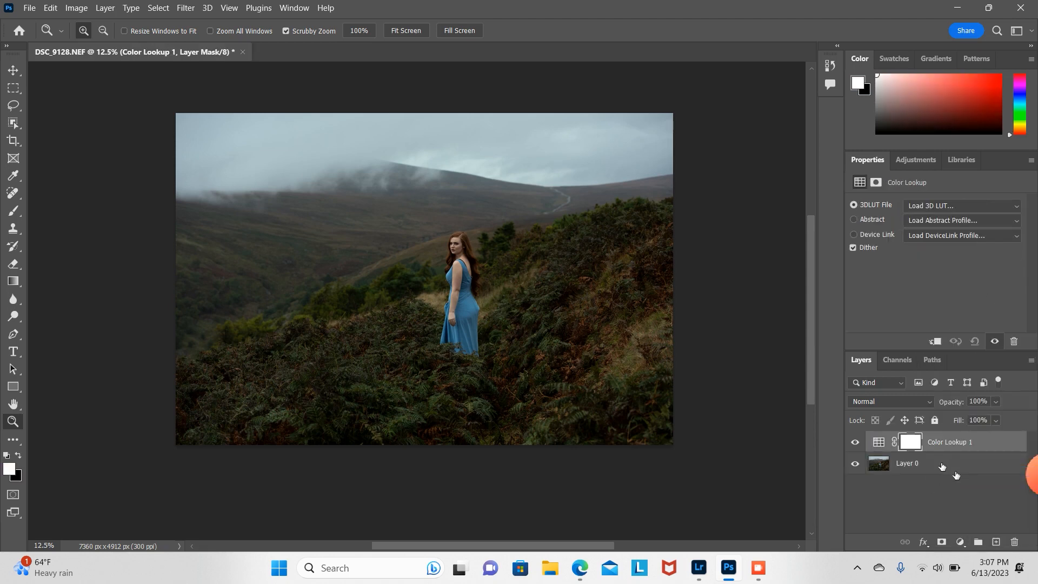
left_click(947, 468)
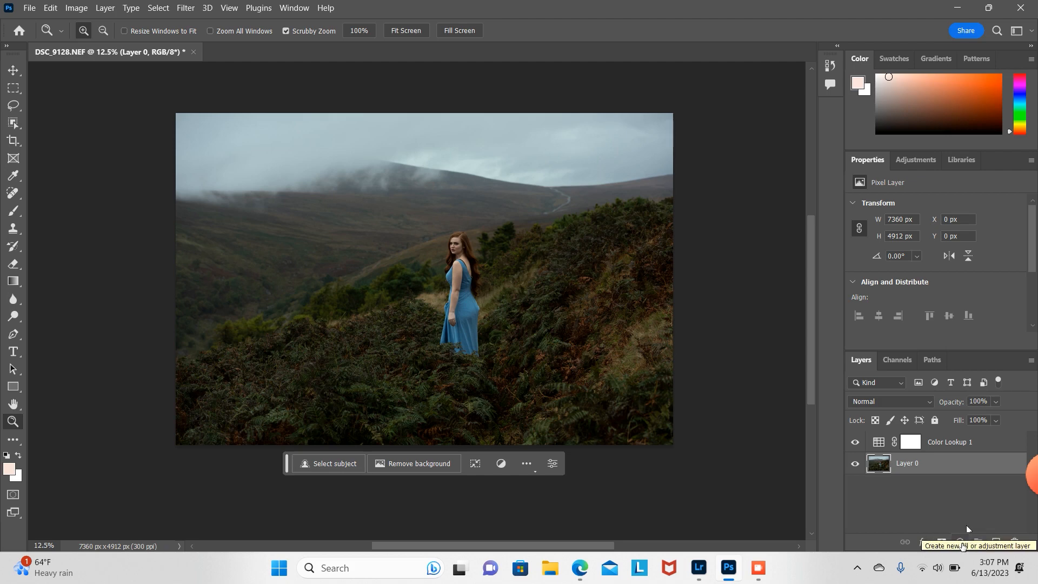
left_click(961, 543)
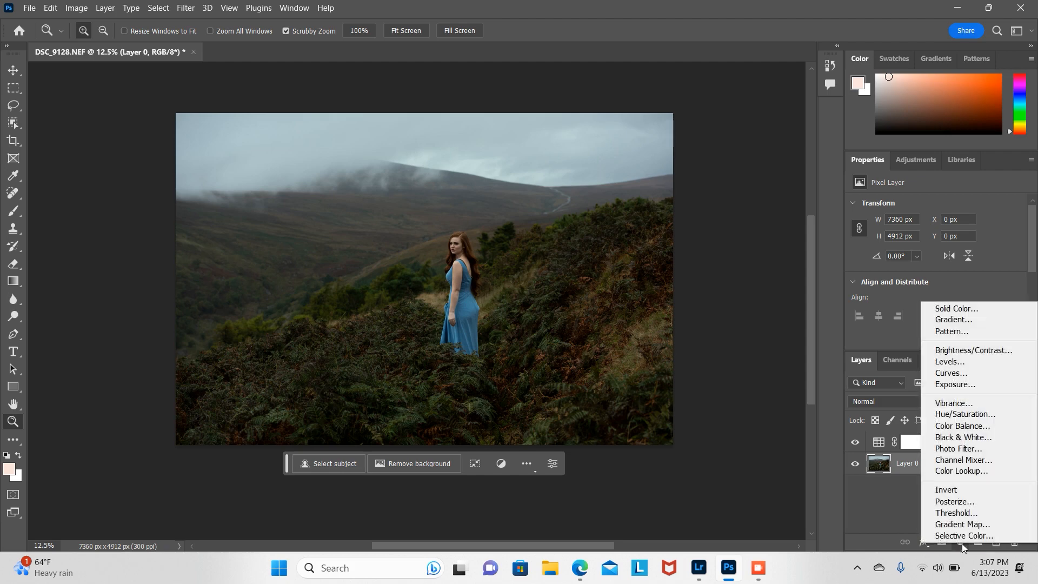
left_click(963, 471)
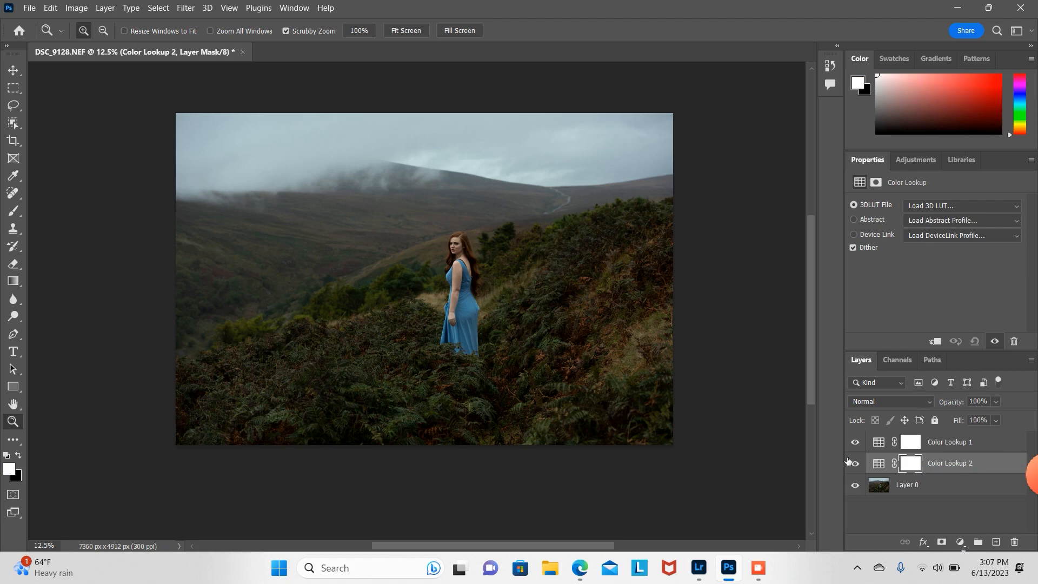
left_click(855, 463)
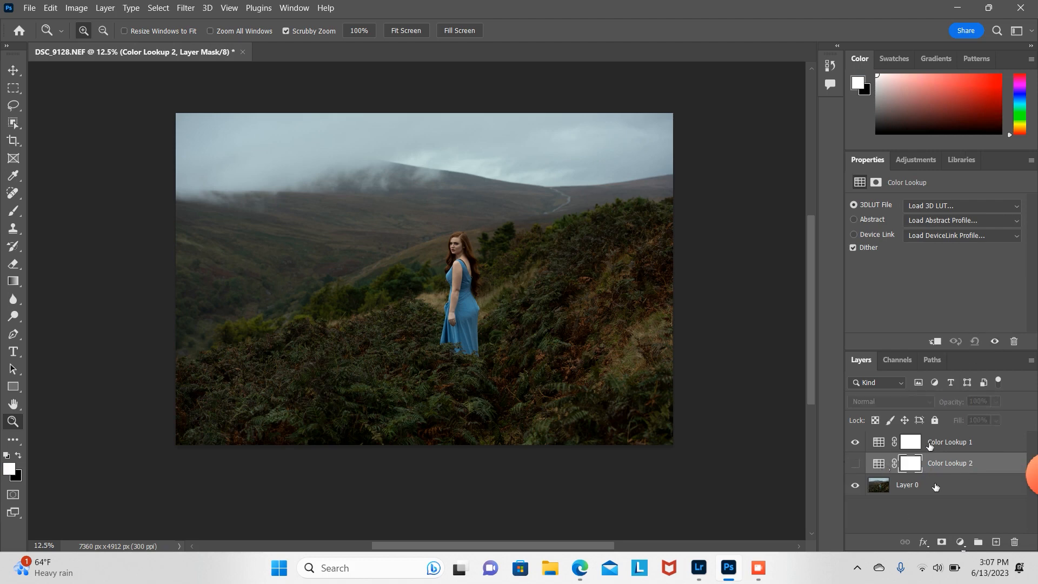
key("Delete")
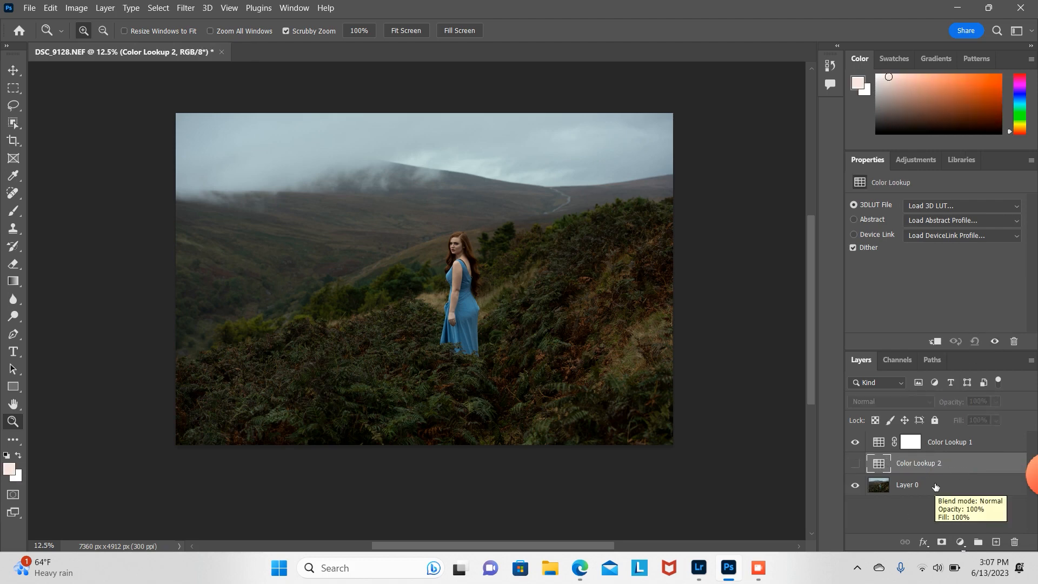
key("Delete")
Step: Load the EdgyAmber.3DL LUT into the Color Lookup layer and lower the layer's opacity to 25%
left_click(926, 442)
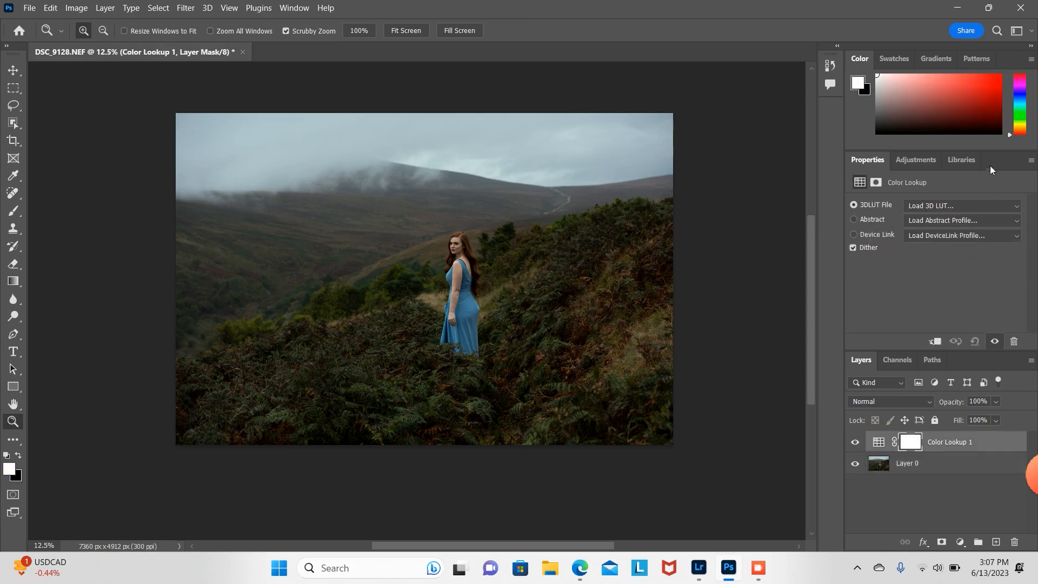
left_click(936, 208)
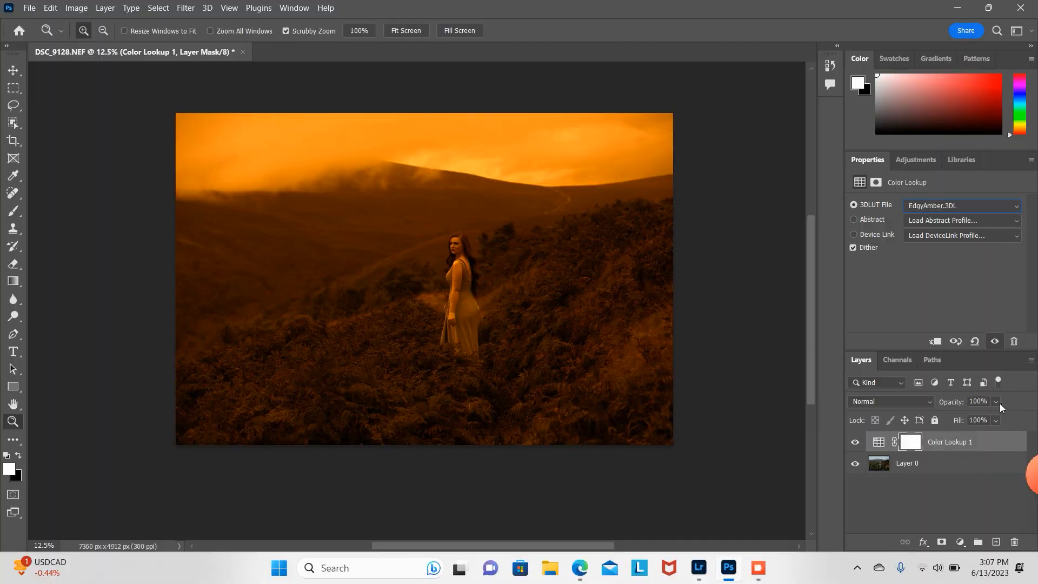
left_click(998, 402)
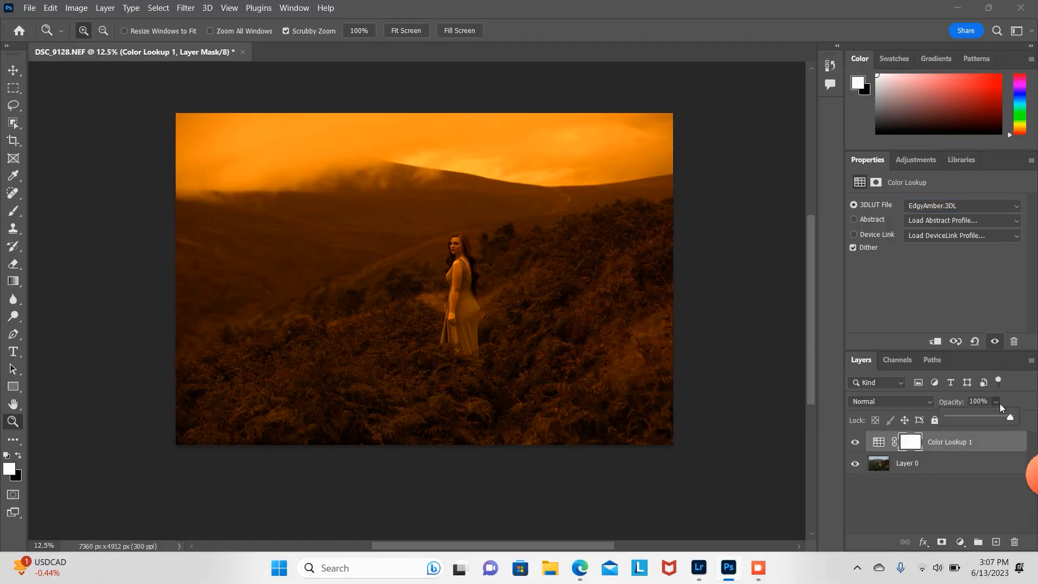
left_click(968, 417)
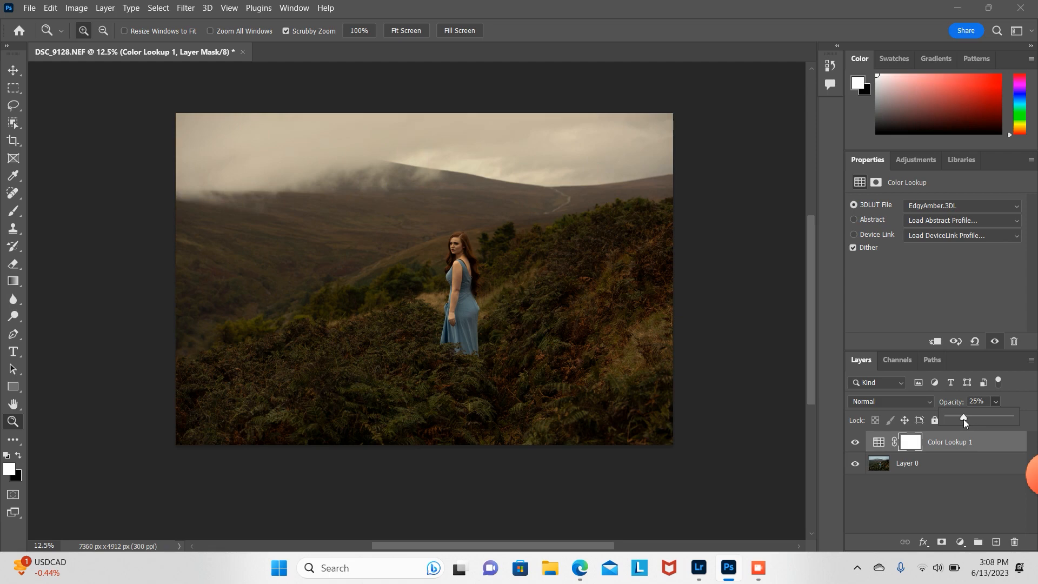
Step: Duplicate Layer 0 and merge the copy with the Color Lookup layer into a single pixel layer
left_click(935, 471)
key("ctrl+j")
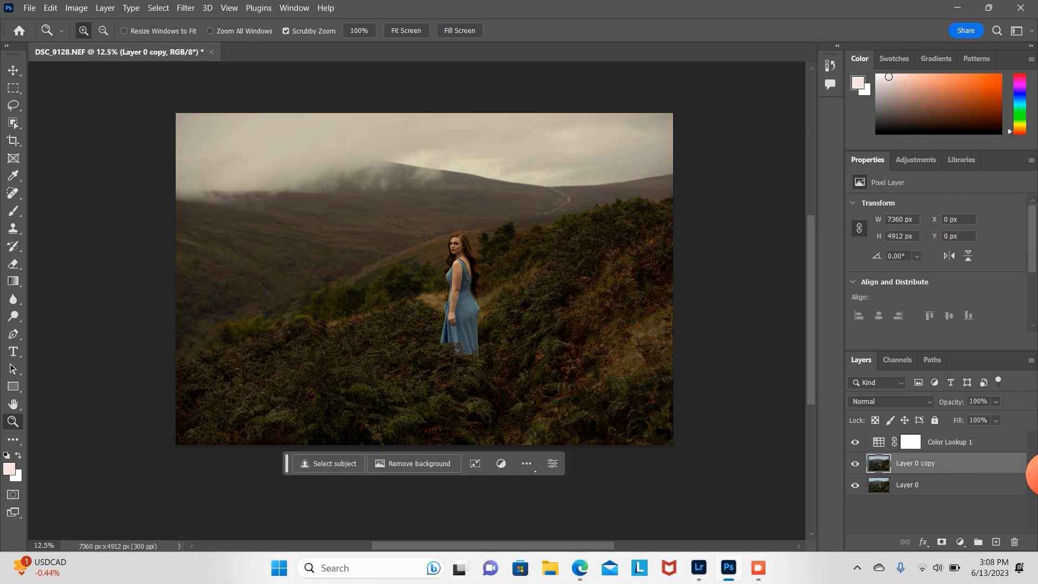
left_click(994, 448, "shift")
right_click(994, 448)
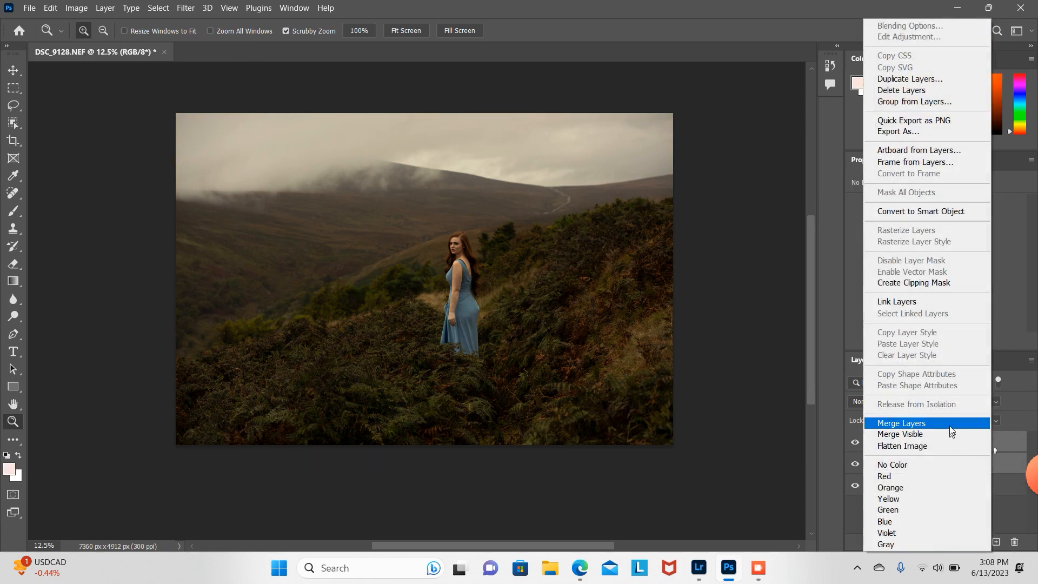
left_click(949, 426)
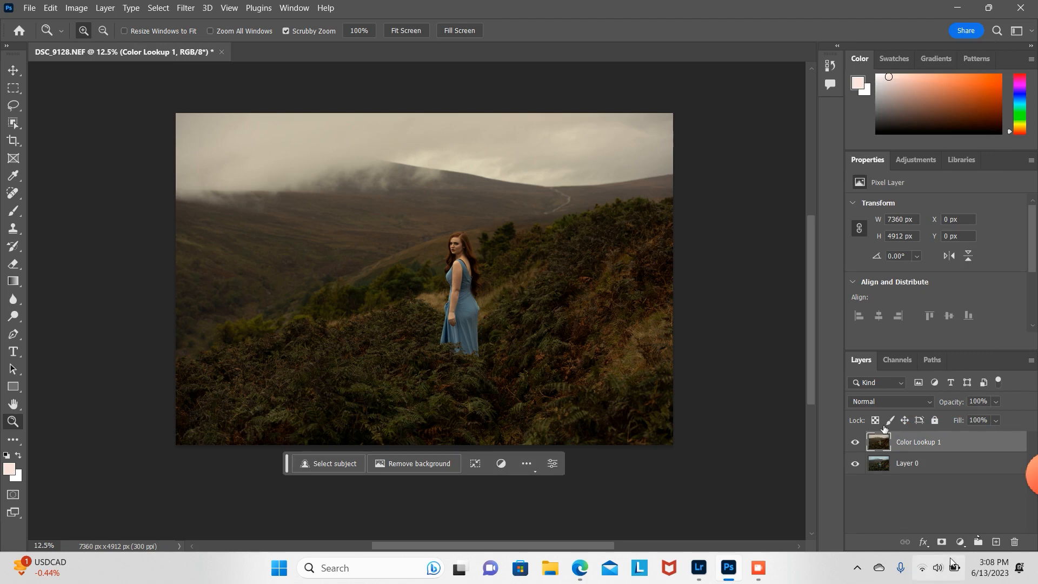
Step: Add an Exposure adjustment layer and set its Exposure to -2.78
left_click(960, 542)
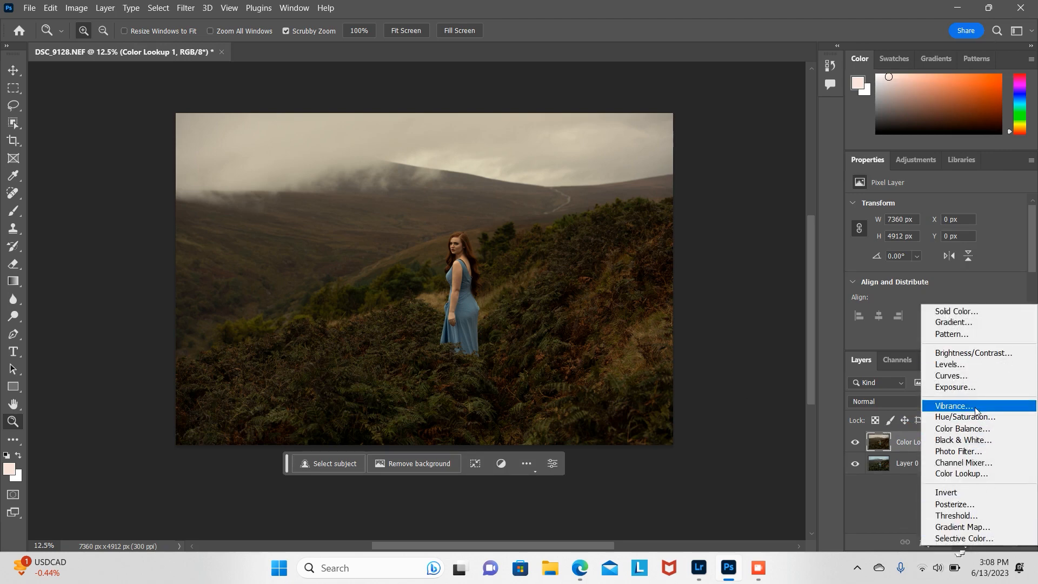
left_click(955, 387)
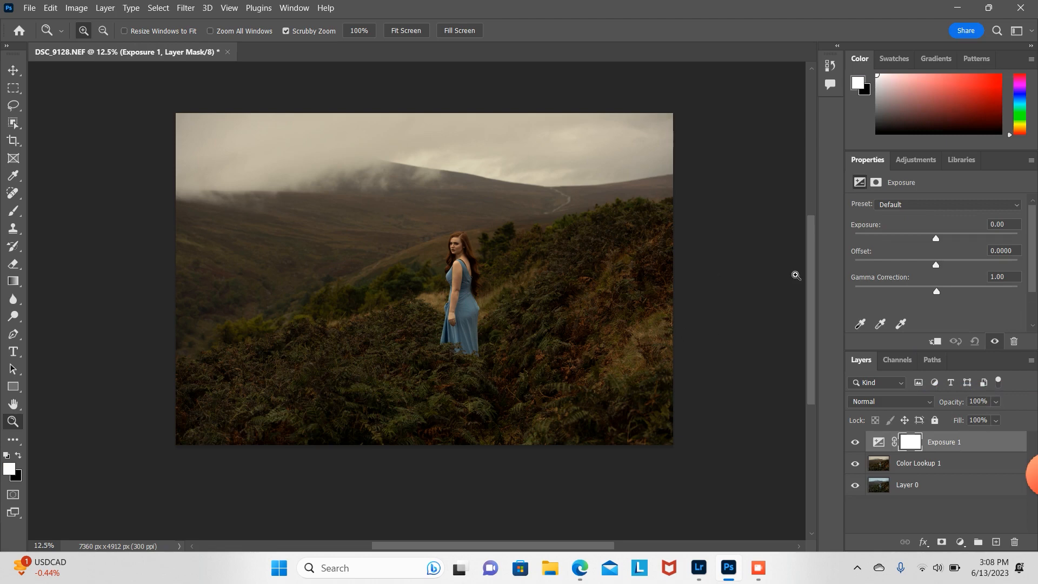
left_click_drag(938, 239, 903, 250)
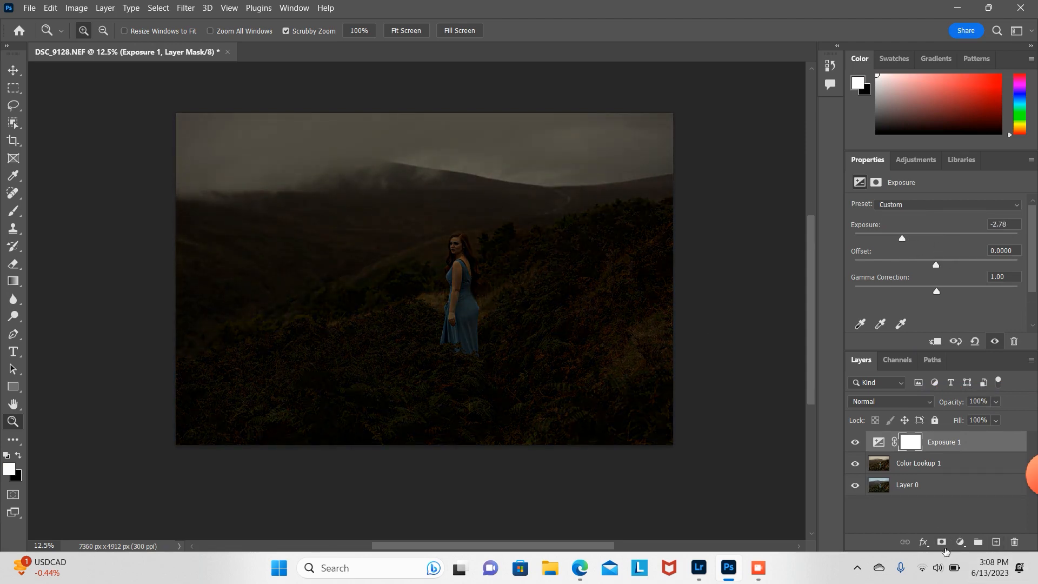
Step: Add a mask to the Exposure layer and paint black over the model with a 275 px soft brush
left_click(941, 542)
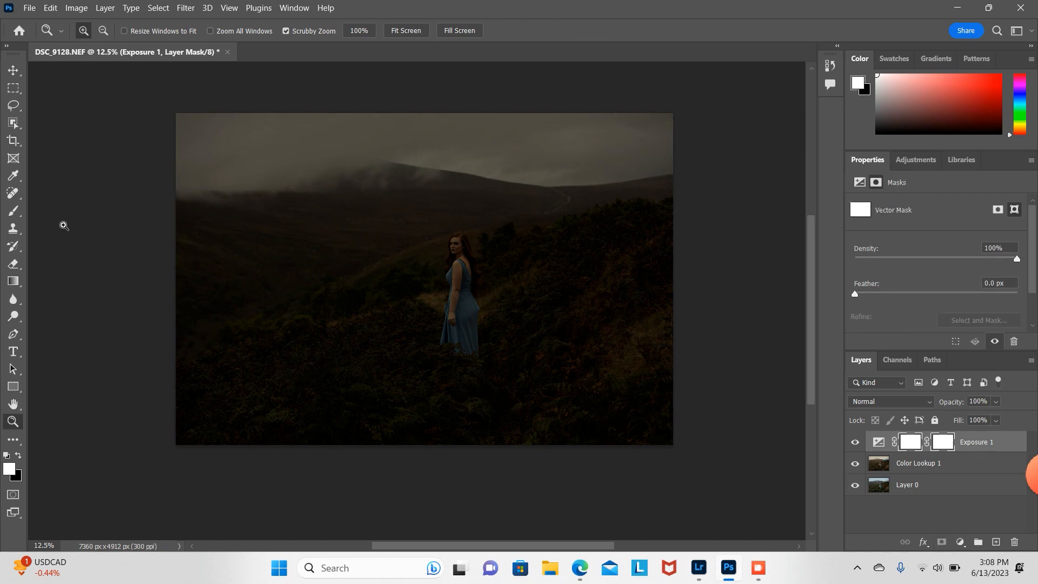
left_click(14, 214)
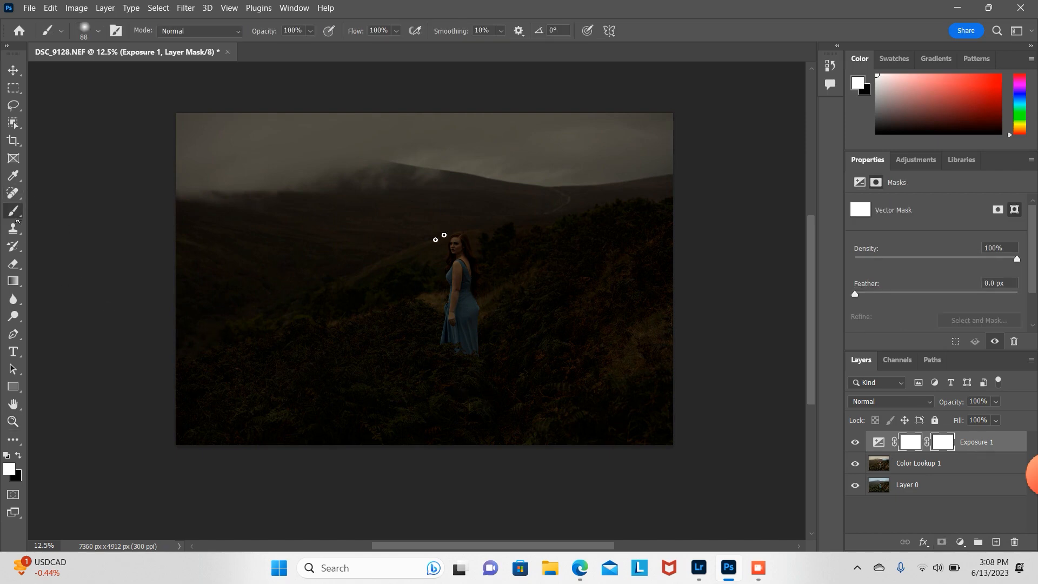
left_click(98, 31)
left_click_drag(138, 75, 145, 75)
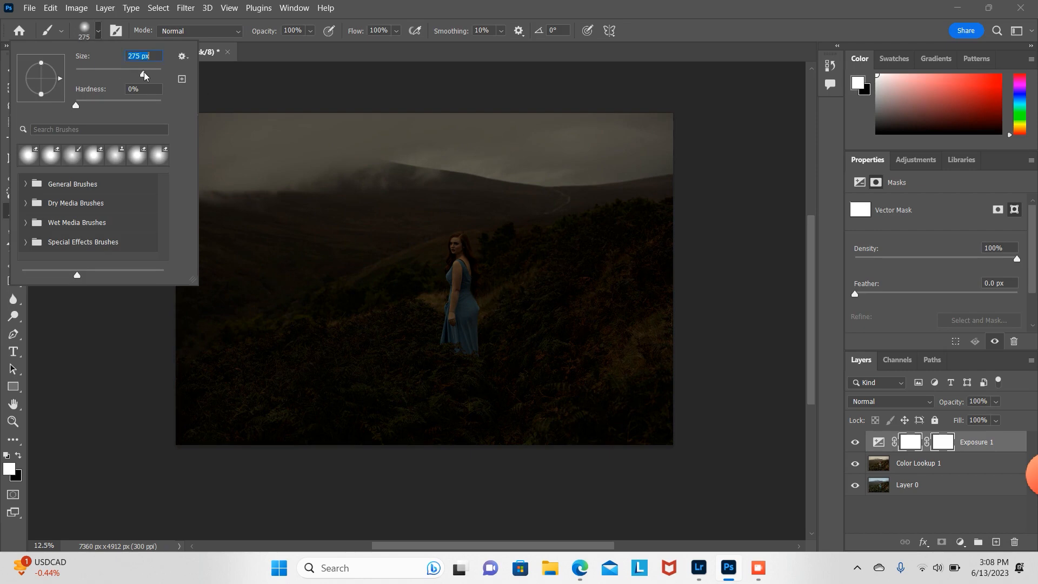
left_click(458, 250)
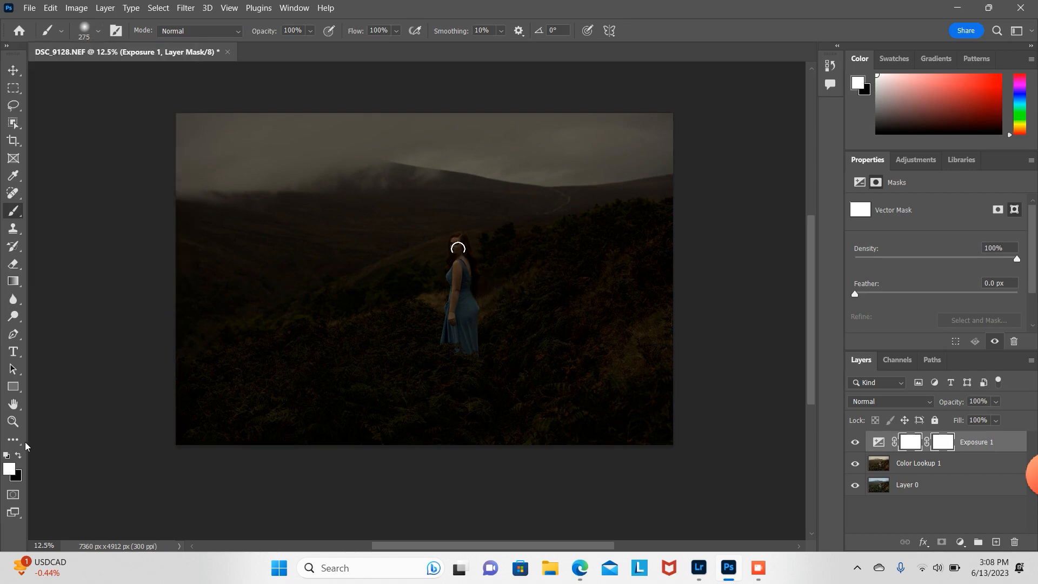
left_click(18, 456)
mouse_move(456, 242)
left_mouse_down()
mouse_move(458, 333)
mouse_move(459, 242)
mouse_move(469, 316)
mouse_move(460, 341)
mouse_move(458, 239)
mouse_move(469, 264)
mouse_move(471, 341)
mouse_move(461, 344)
mouse_move(473, 318)
mouse_move(457, 242)
left_mouse_up()
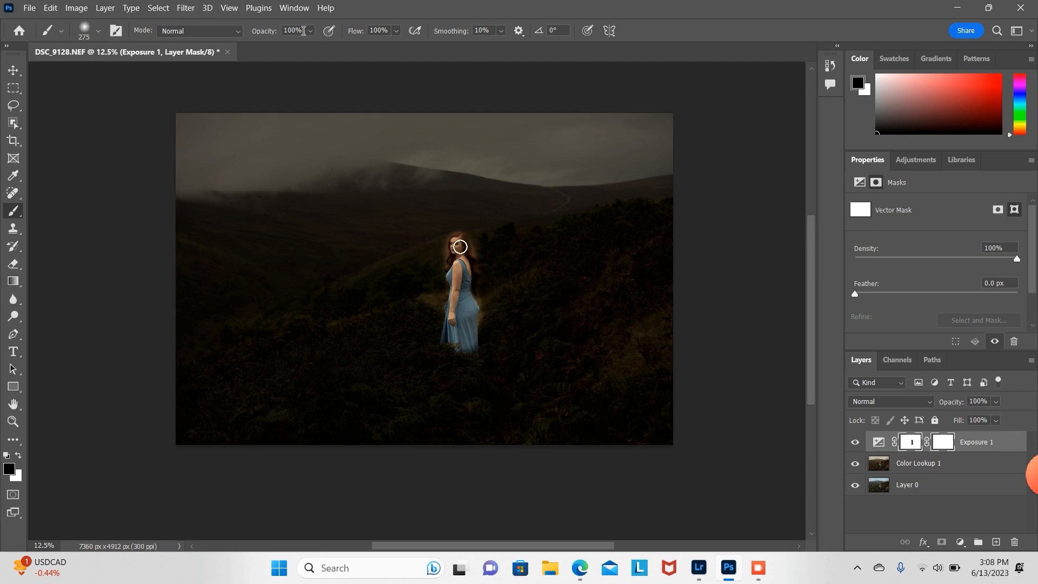
Step: Set the brush opacity to 19% and the brush size to 3228 px
left_click(311, 31)
left_click_drag(311, 49, 277, 53)
left_click(98, 33)
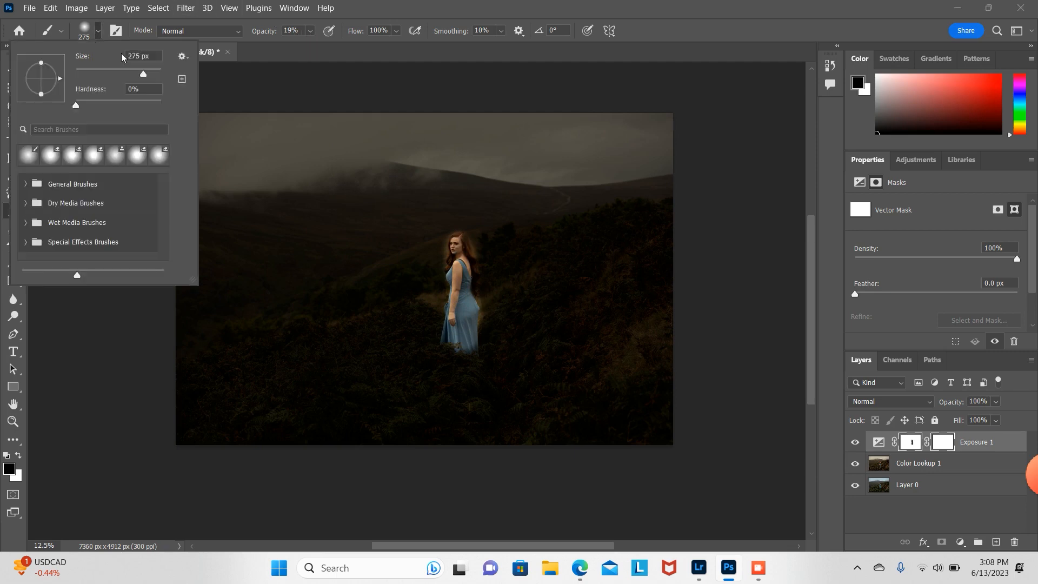
left_click(158, 71)
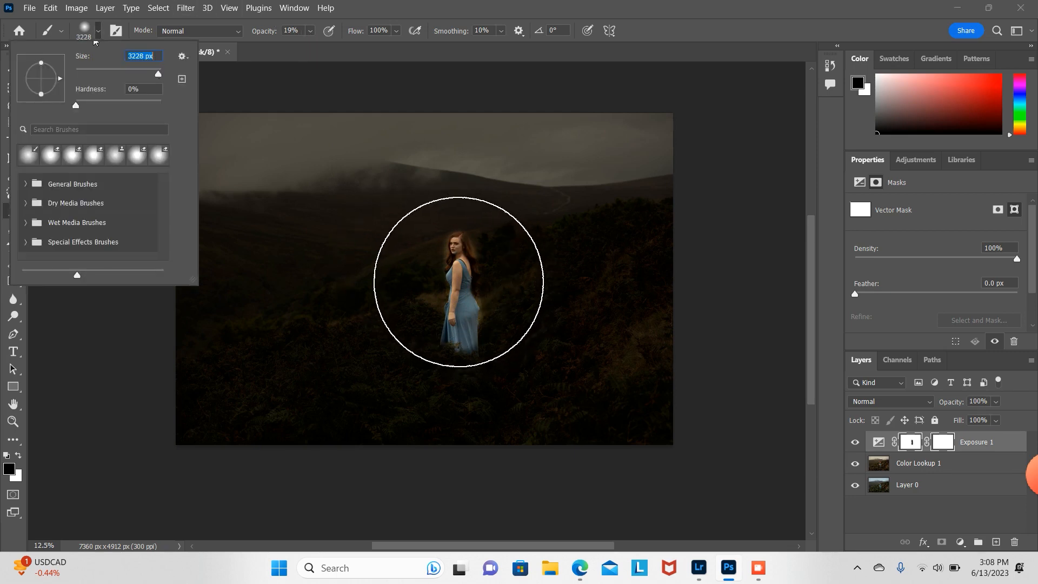
left_click(96, 41)
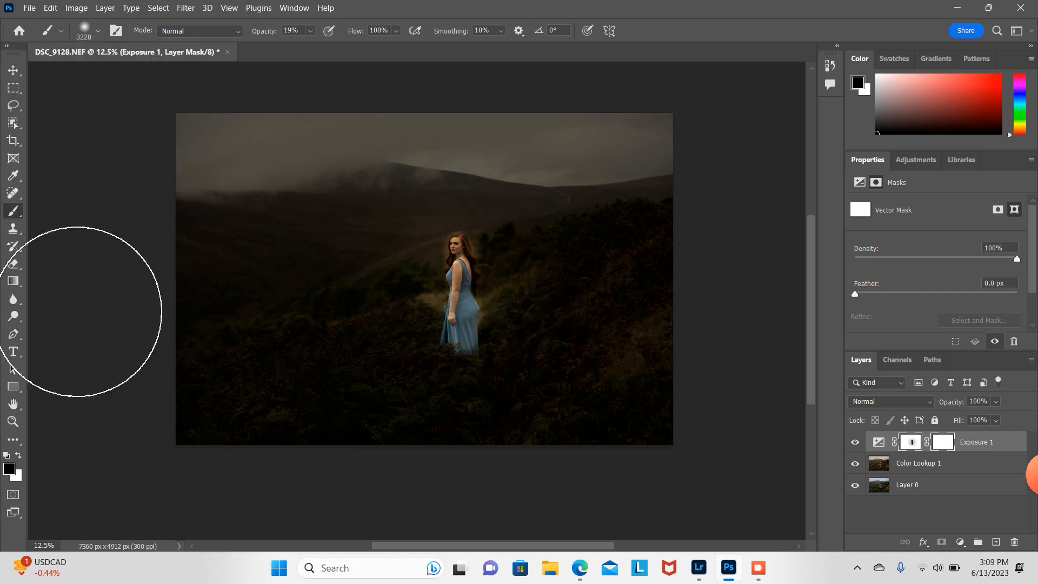
Step: Lower the Exposure layer's opacity to 26%
left_click(996, 402)
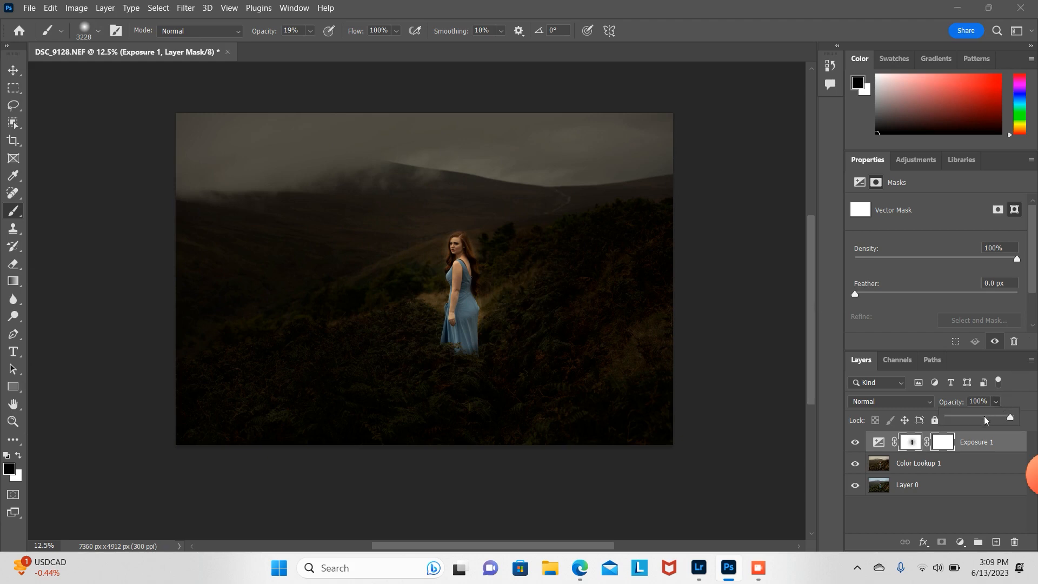
left_click(985, 418)
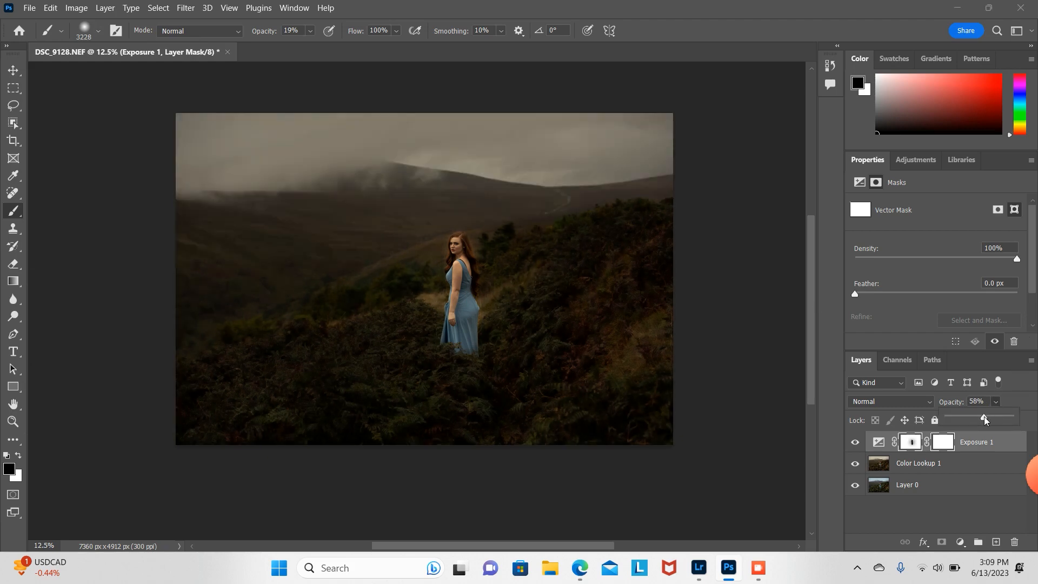
left_click_drag(985, 421, 974, 423)
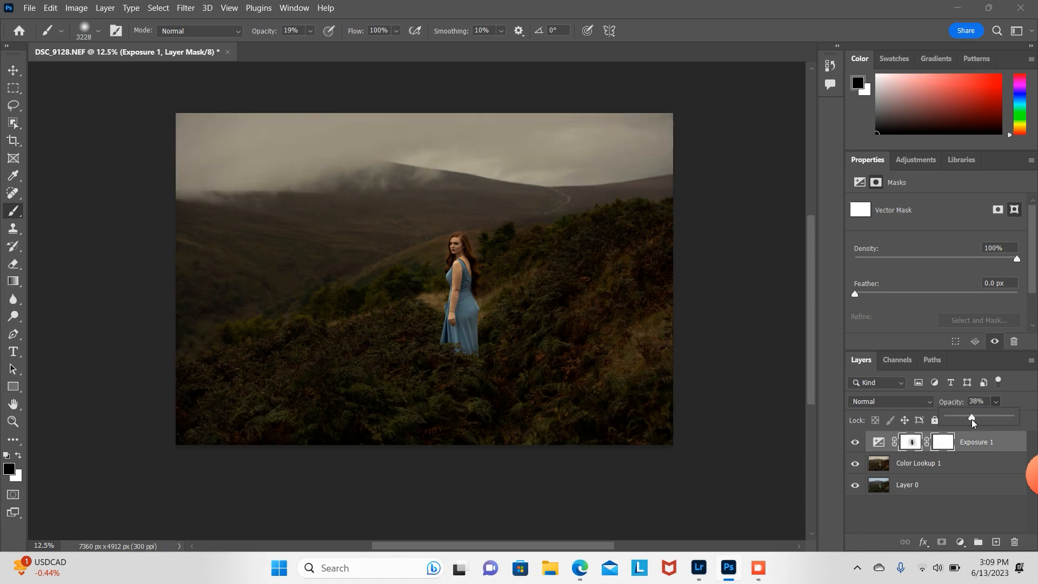
left_click_drag(973, 423, 966, 422)
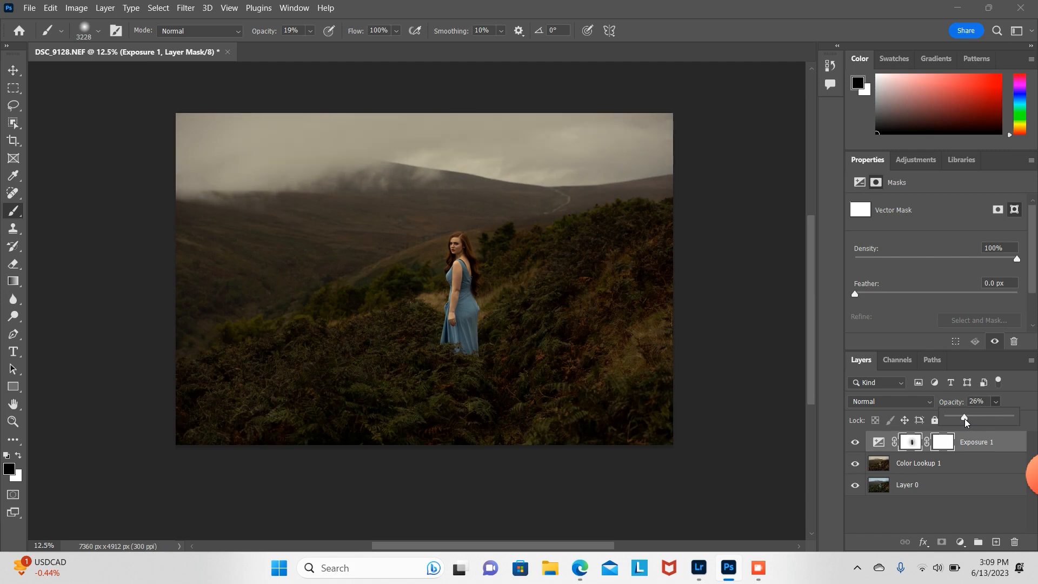
left_click(953, 474)
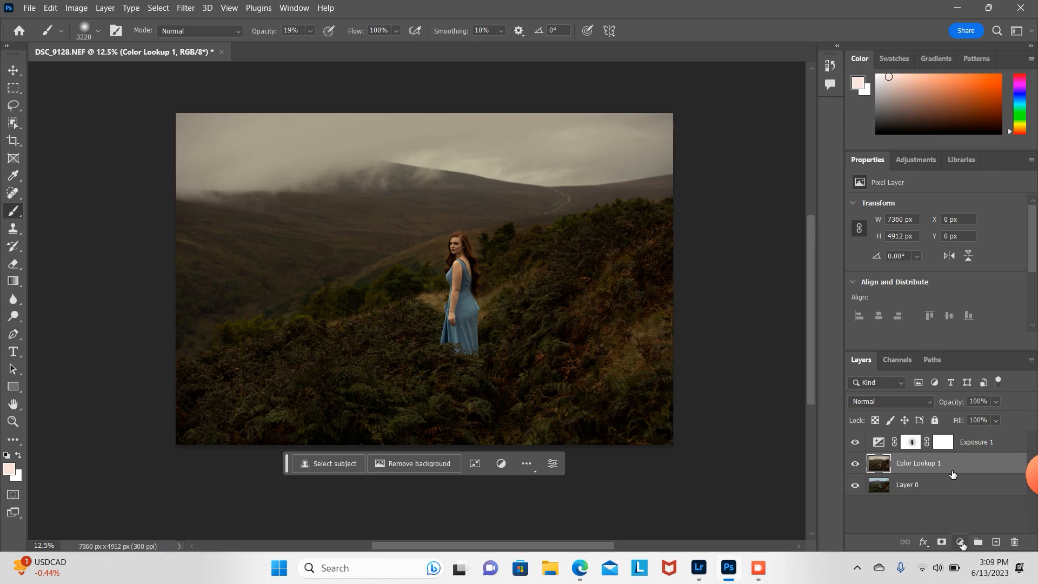
left_click(961, 542)
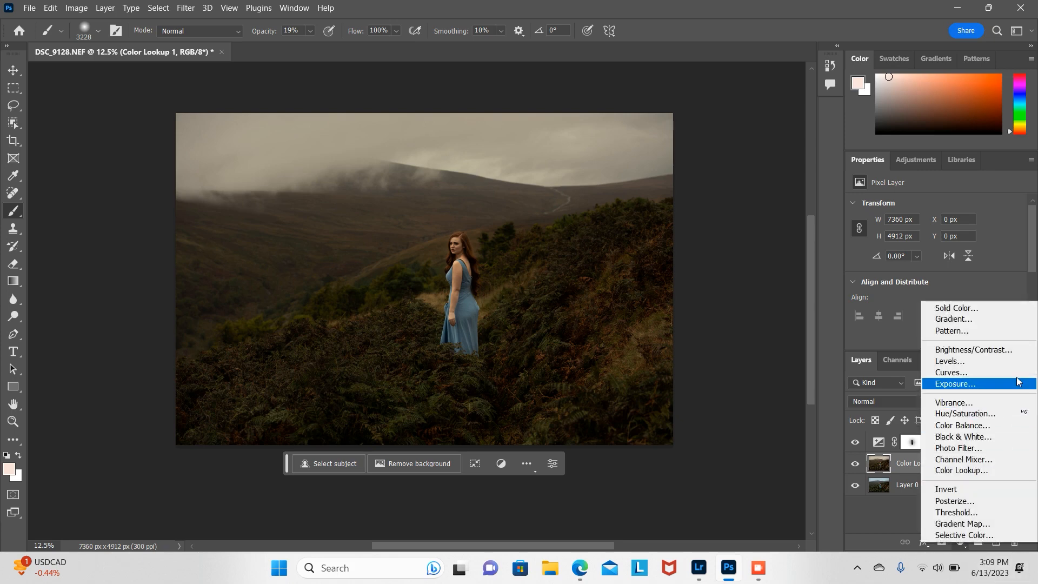
left_click(982, 309)
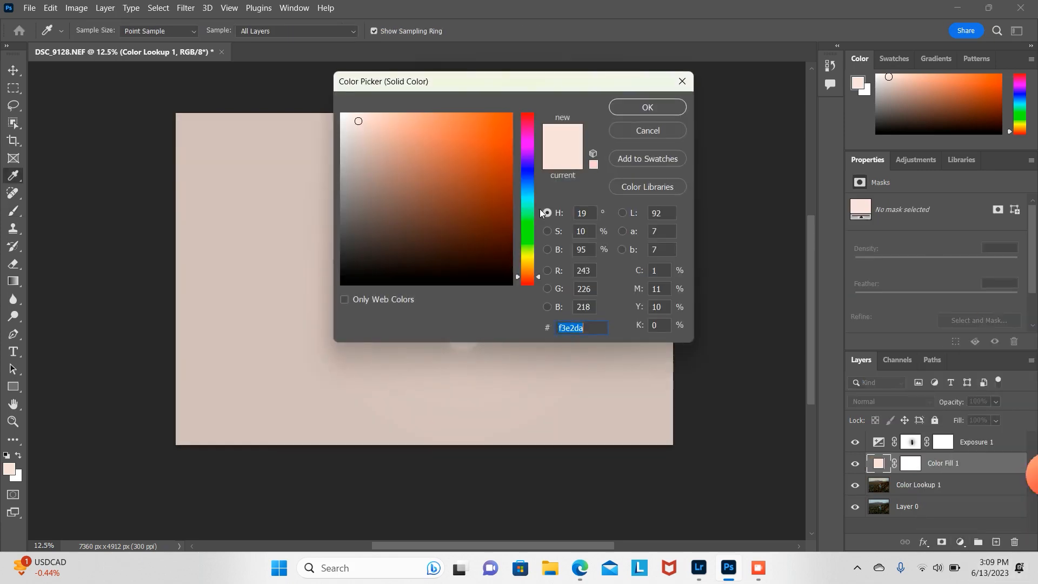
left_click(674, 132)
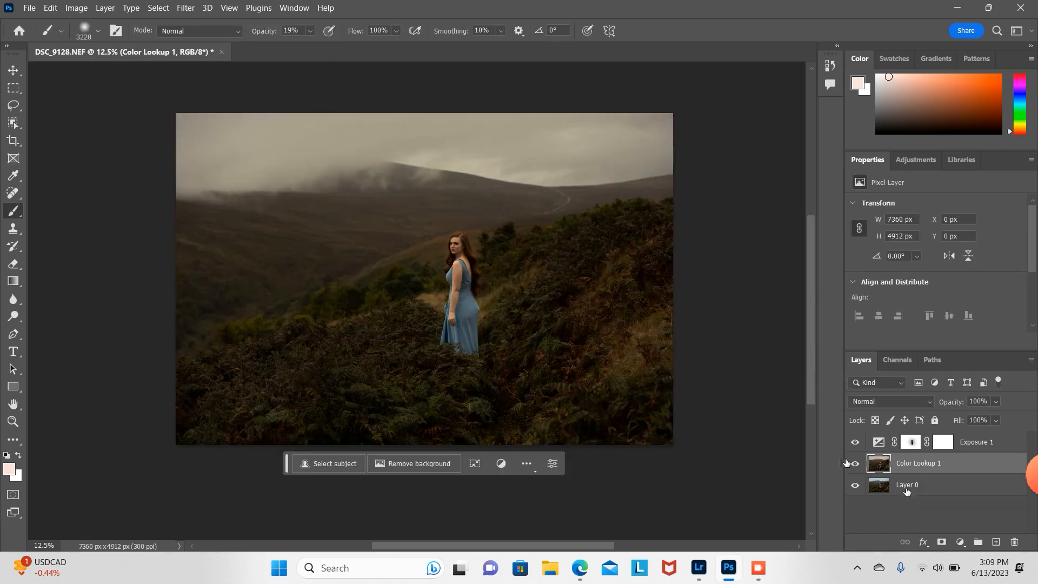
Step: Add a Gradient Map adjustment layer and try a Black, White gradient with its midpoint at 30%
left_click(961, 542)
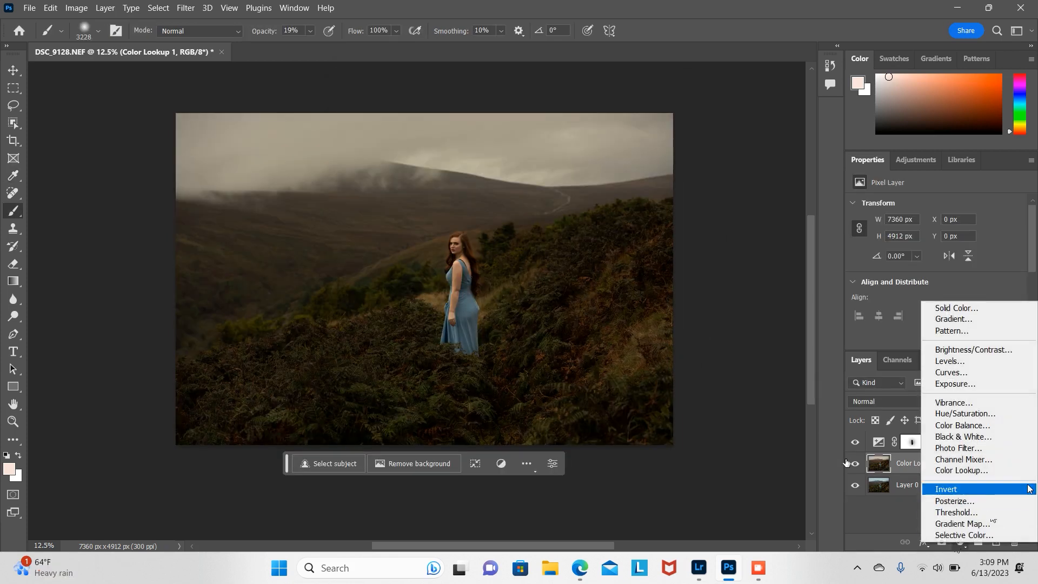
left_click(963, 523)
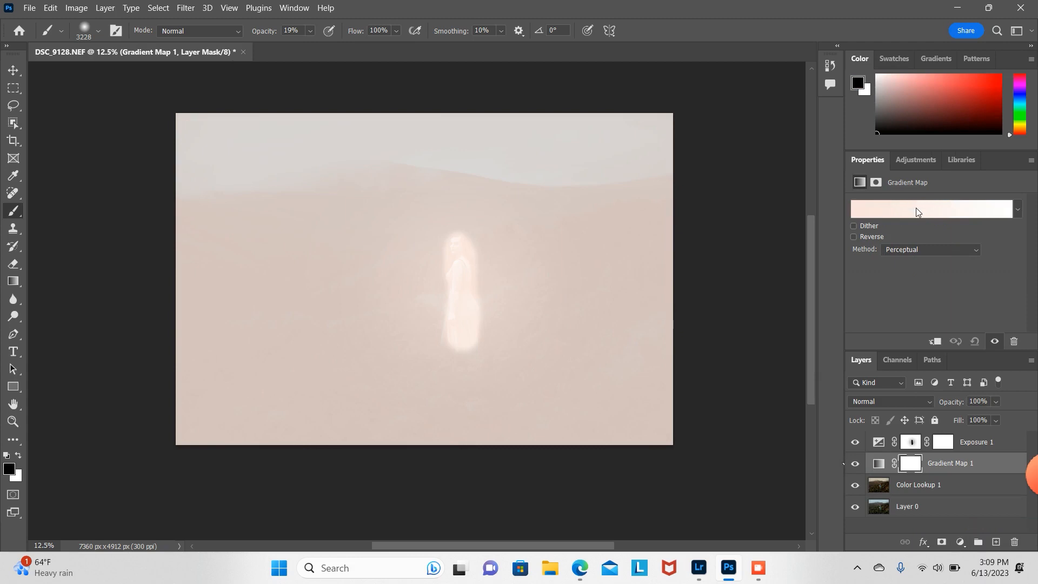
left_click(918, 211)
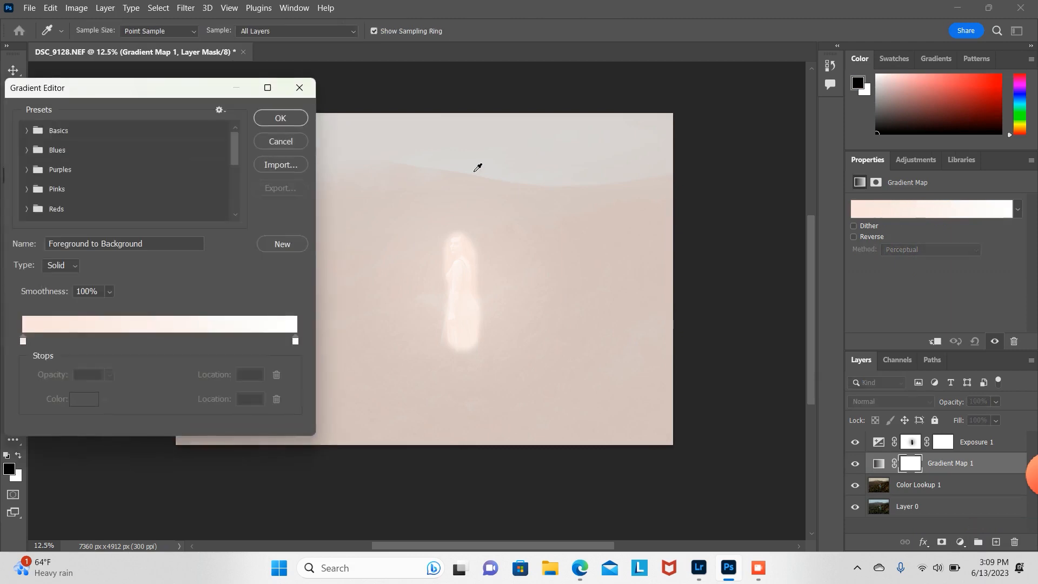
left_click(26, 130)
left_click(86, 152)
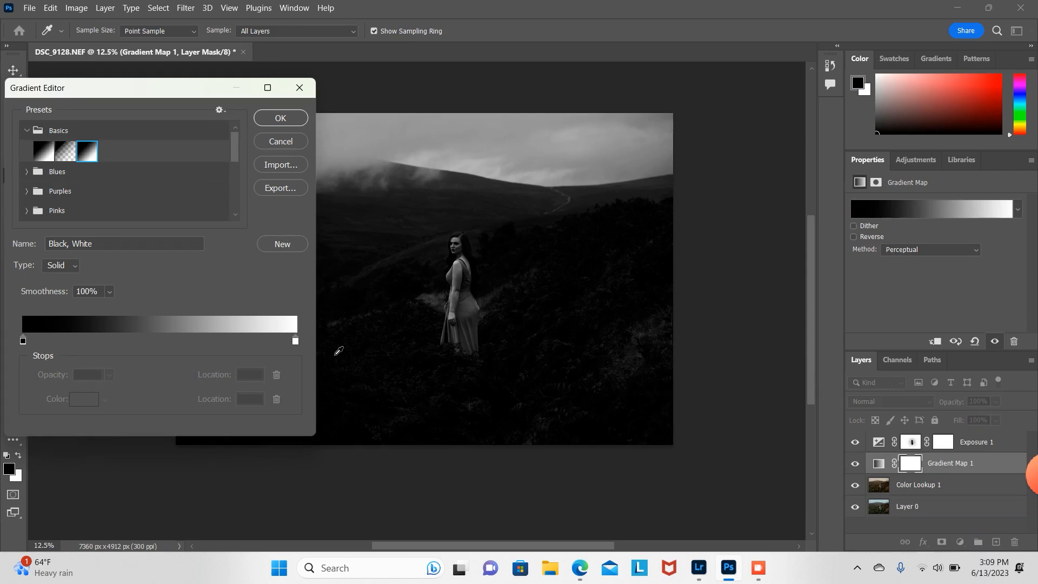
left_click(23, 340)
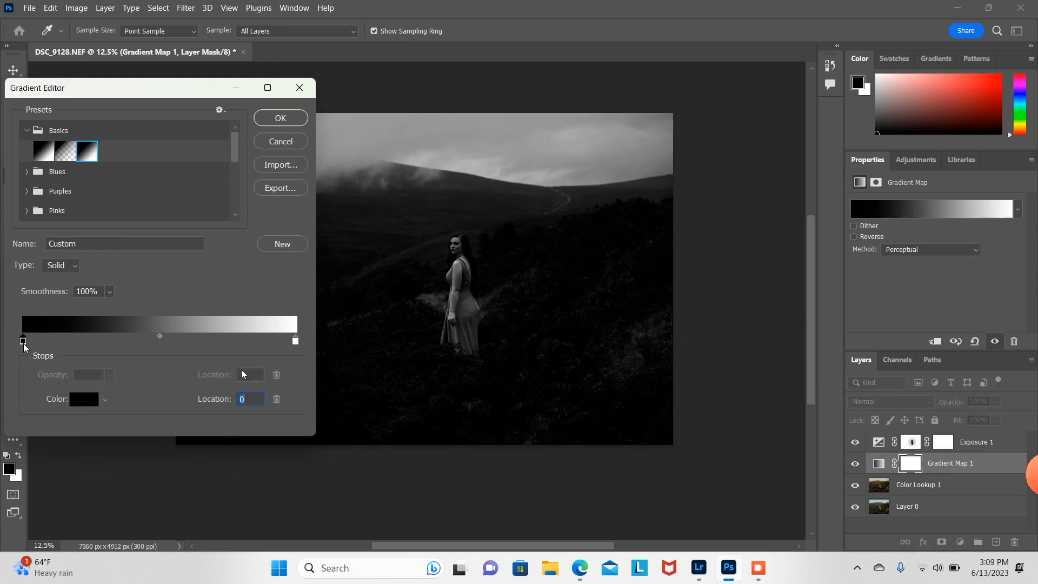
left_click_drag(160, 338, 108, 338)
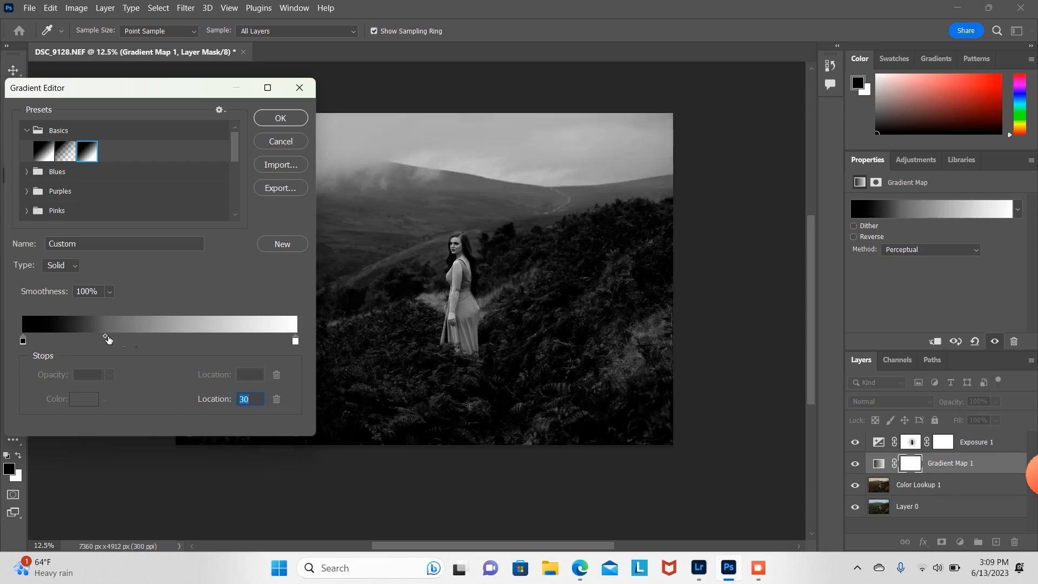
mouse_move(105, 336)
left_mouse_down()
mouse_move(117, 337)
mouse_move(106, 337)
left_mouse_up()
left_click(296, 145)
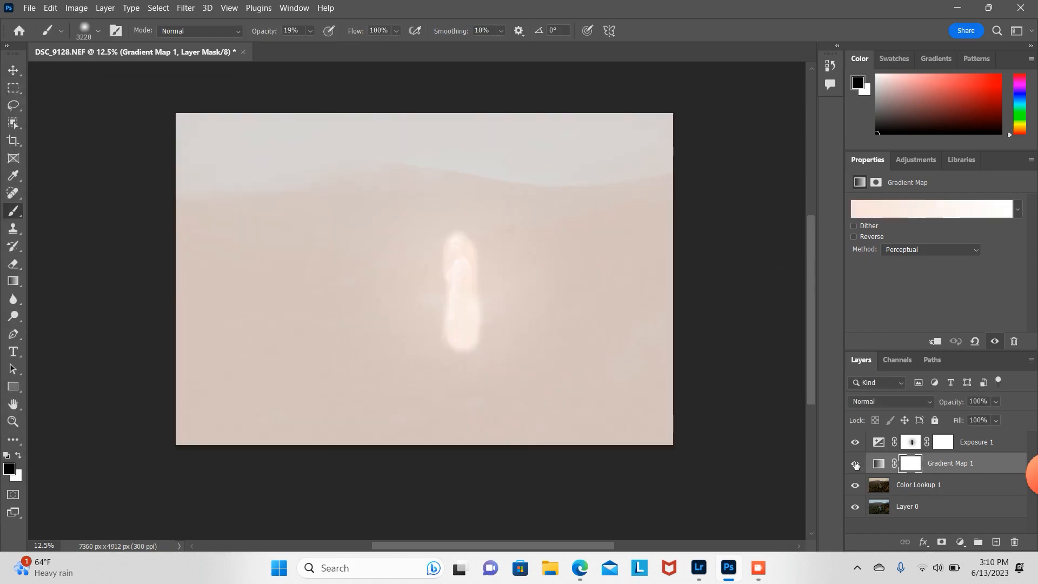
Step: Hide the Gradient Map layer and select its layer mask
left_click(854, 465)
left_click(952, 489)
left_click(960, 542)
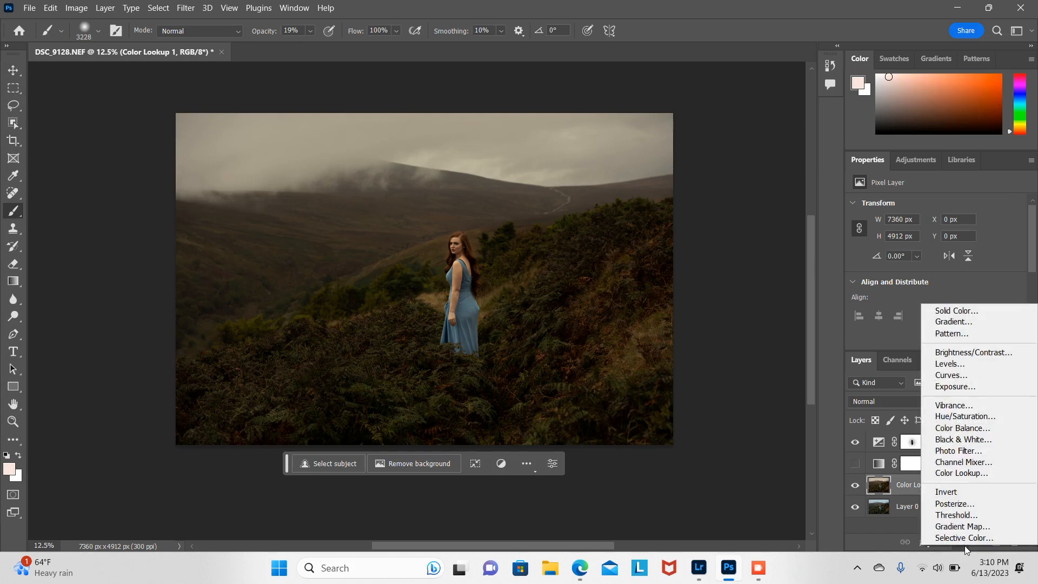
left_click(898, 469)
left_click(910, 464)
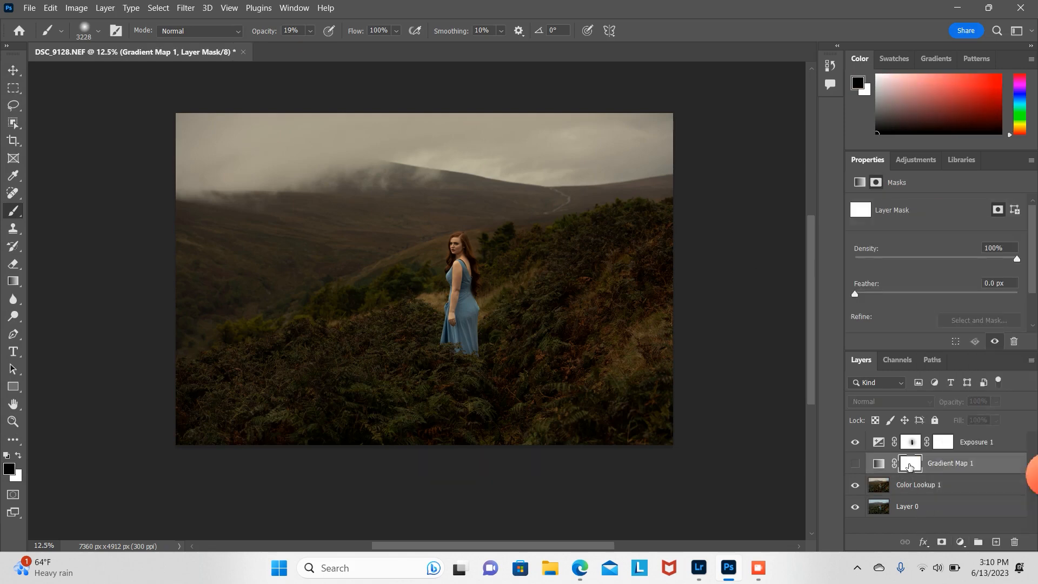
Step: Delete the hidden Gradient Map layer and add a fresh Gradient Map adjustment layer above Color Lookup 1
key("Delete")
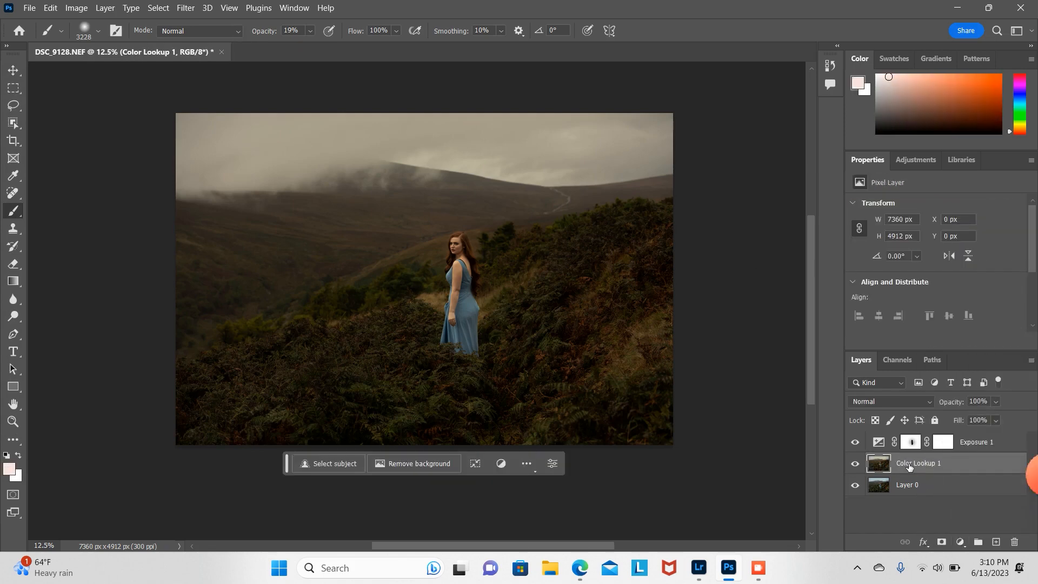
left_click(961, 542)
left_click(975, 525)
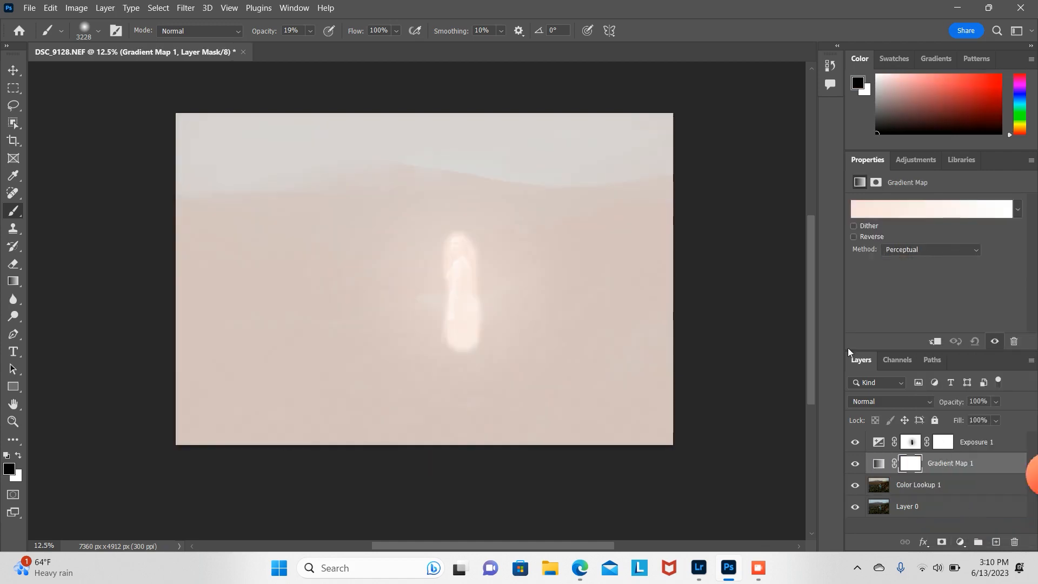
Step: Open the gradient editor for the new Gradient Map and choose the Black, White preset from Basics
left_click(879, 210)
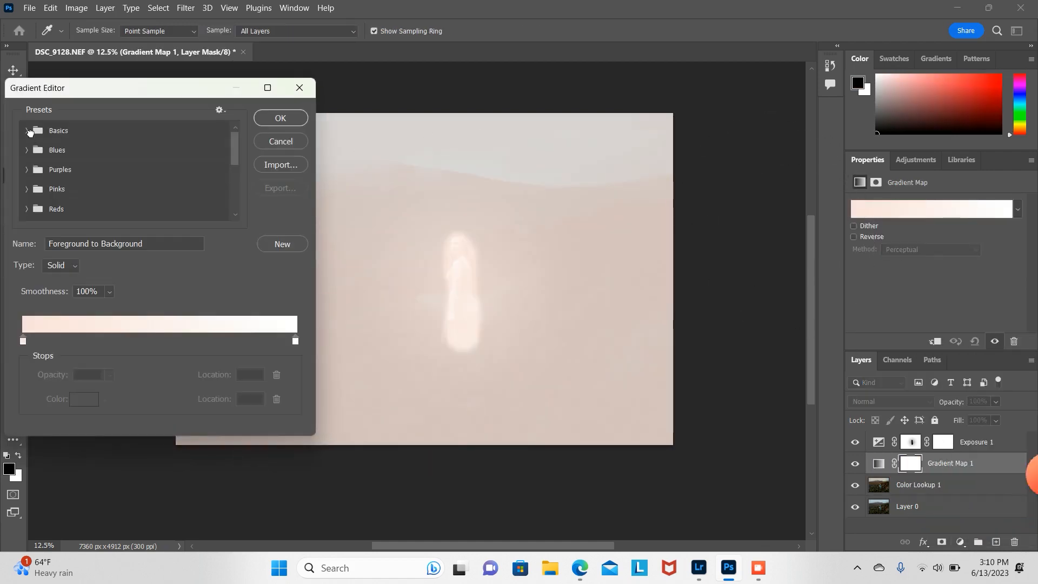
left_click(28, 131)
left_click(86, 152)
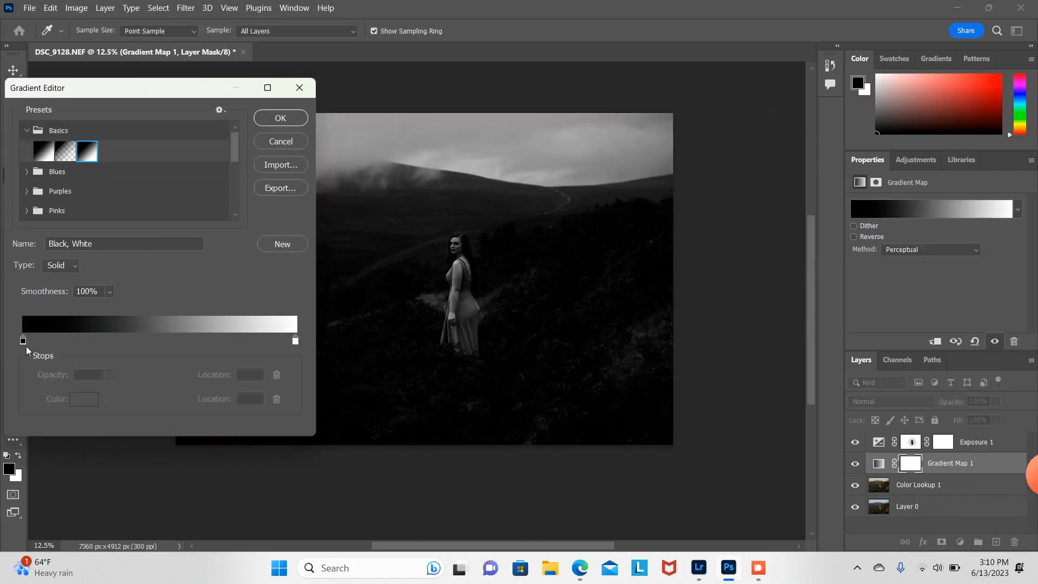
Step: Add a gradient stop at 14% and set its colour to dark grey 404040
left_click(24, 343)
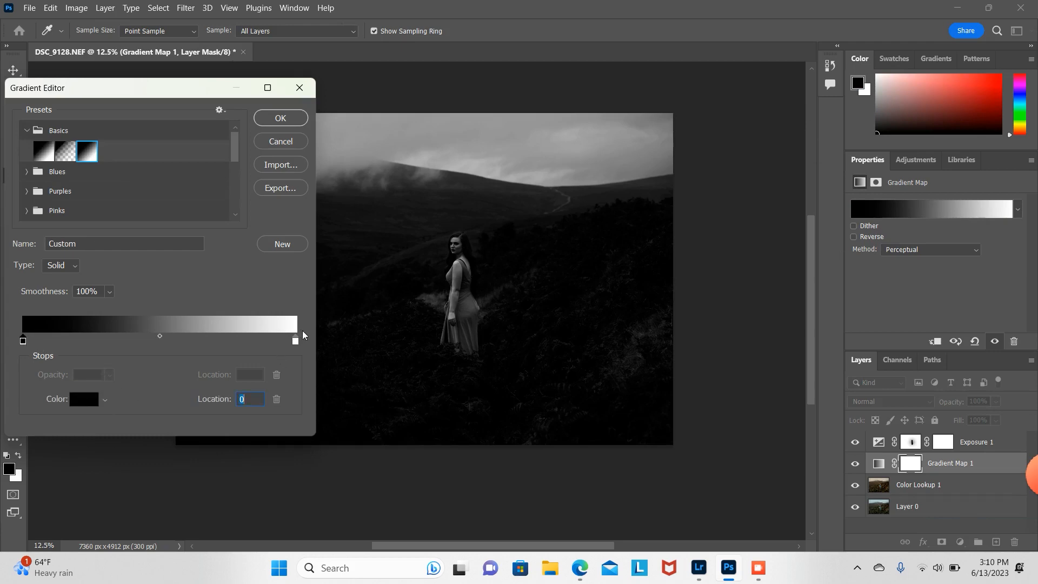
left_click(296, 342)
left_click(62, 341)
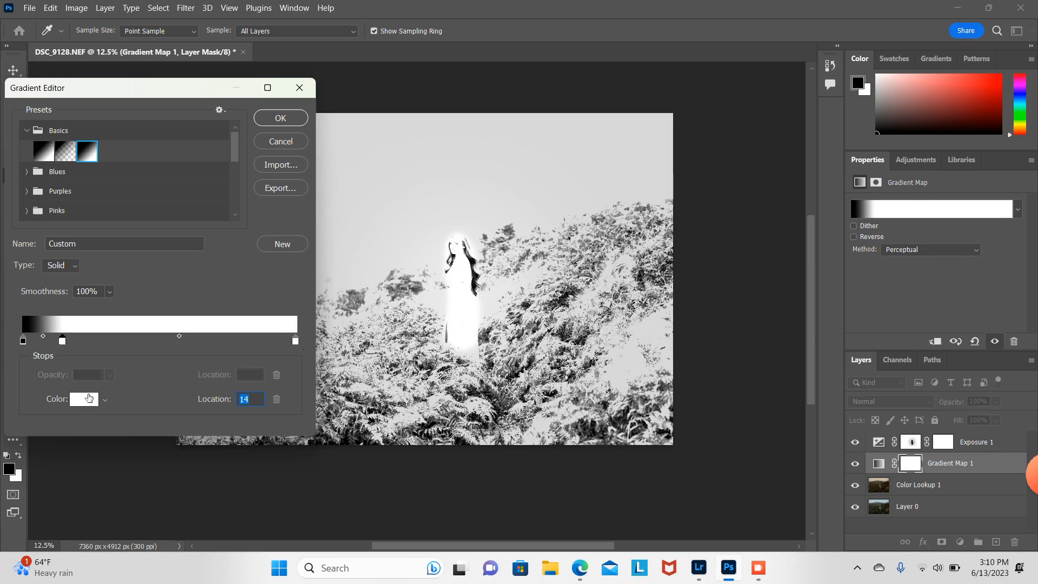
left_click(84, 399)
left_click(432, 234)
left_click(359, 232)
left_click_drag(360, 233, 198, 243)
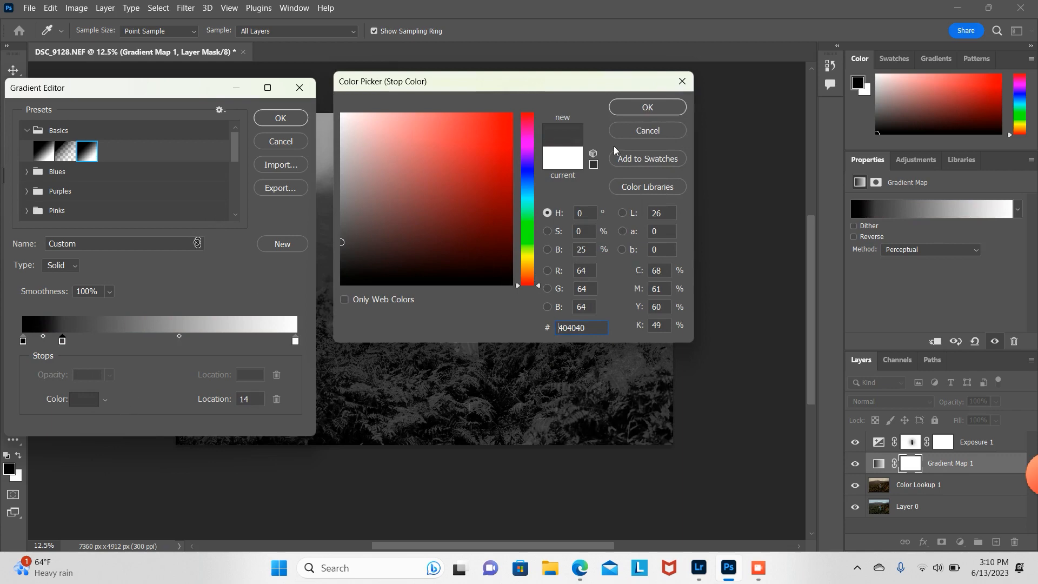
left_click(649, 107)
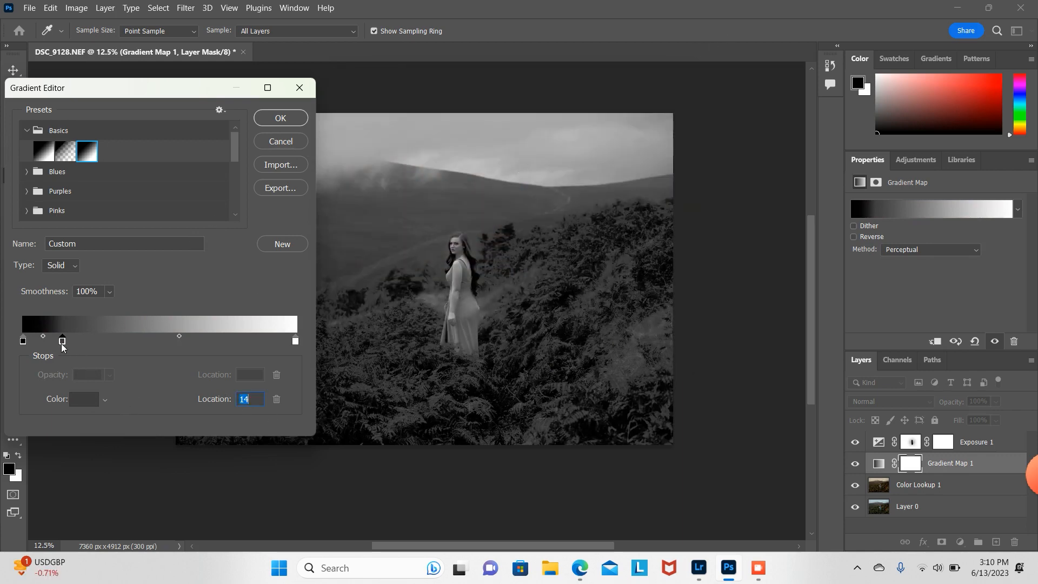
Step: Move the dark grey stop to 25% and add a mid-grey 808080 stop at location 50%
left_click_drag(63, 344, 90, 346)
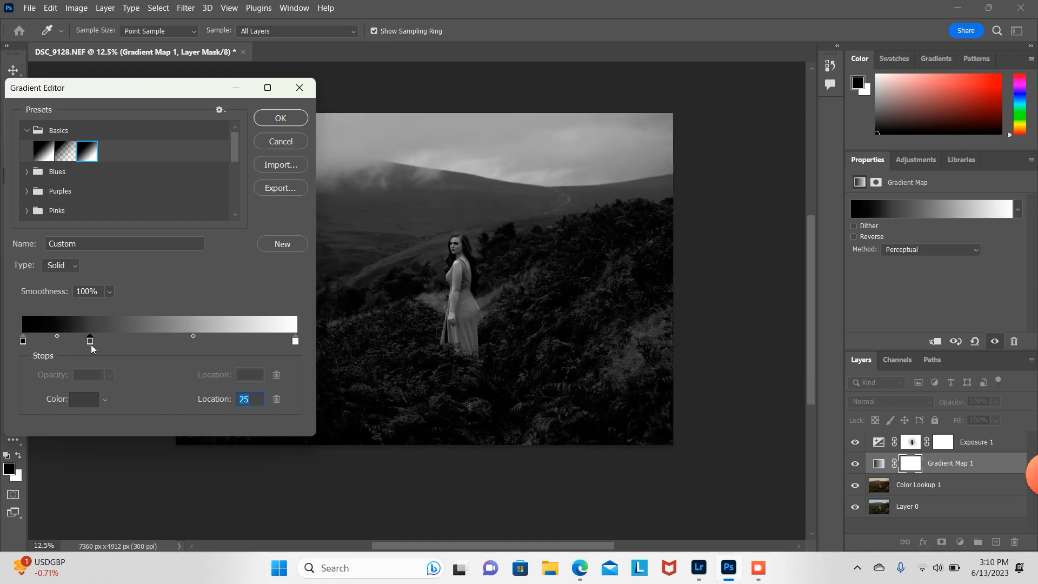
left_click(153, 342)
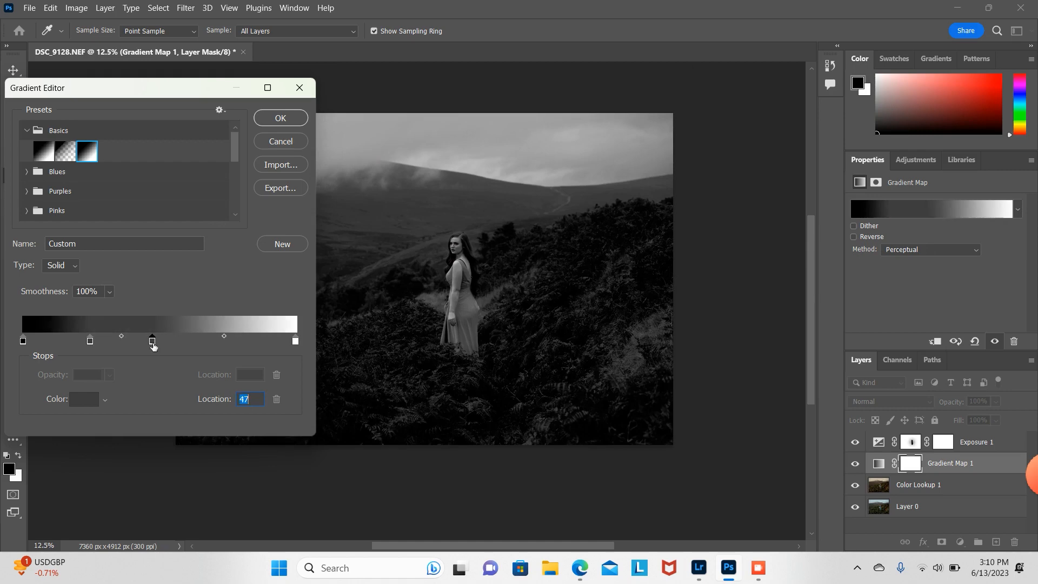
left_click(84, 400)
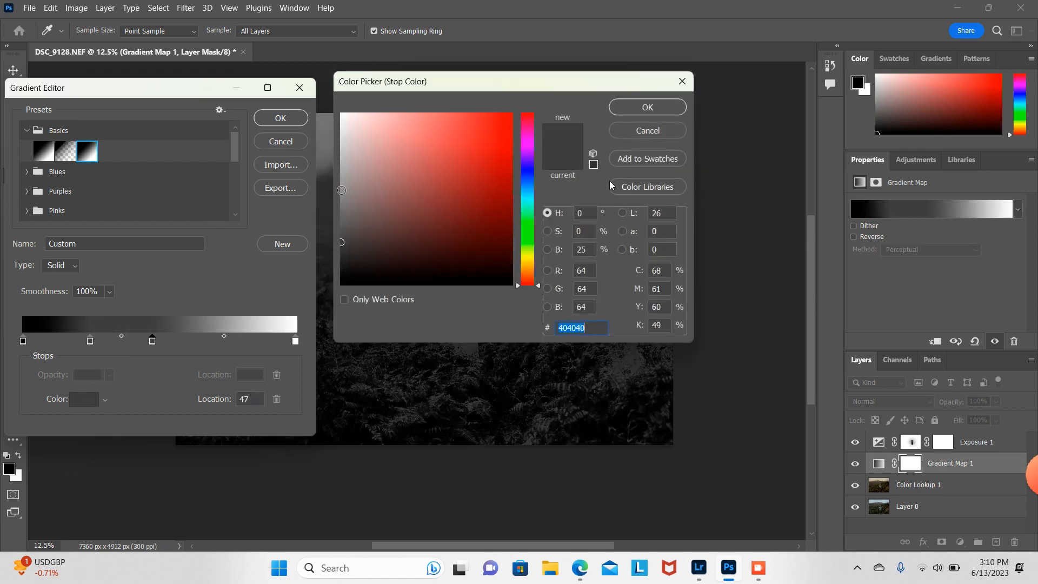
left_click(341, 192)
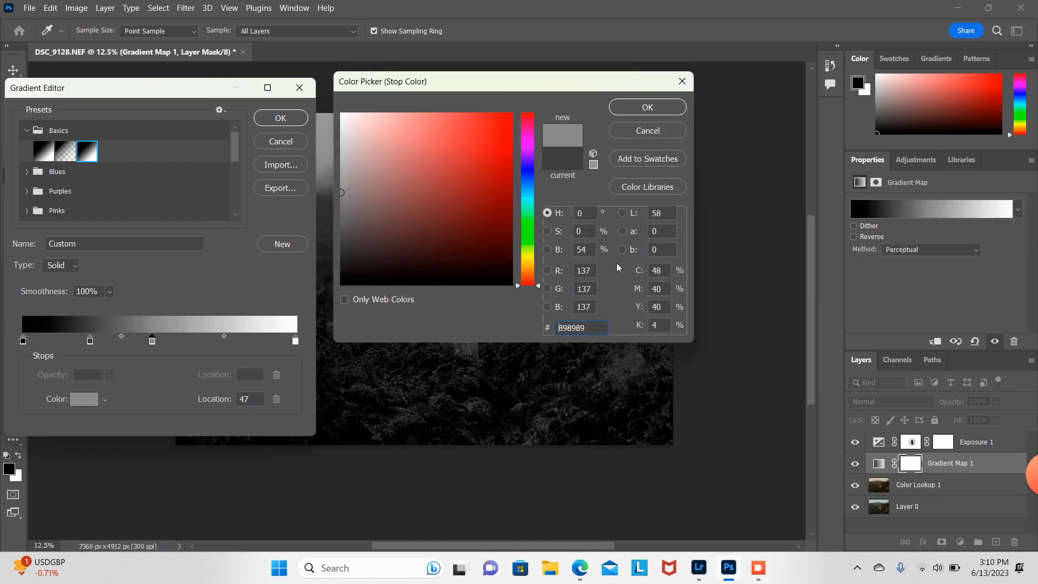
key("BackSpace")
type("0")
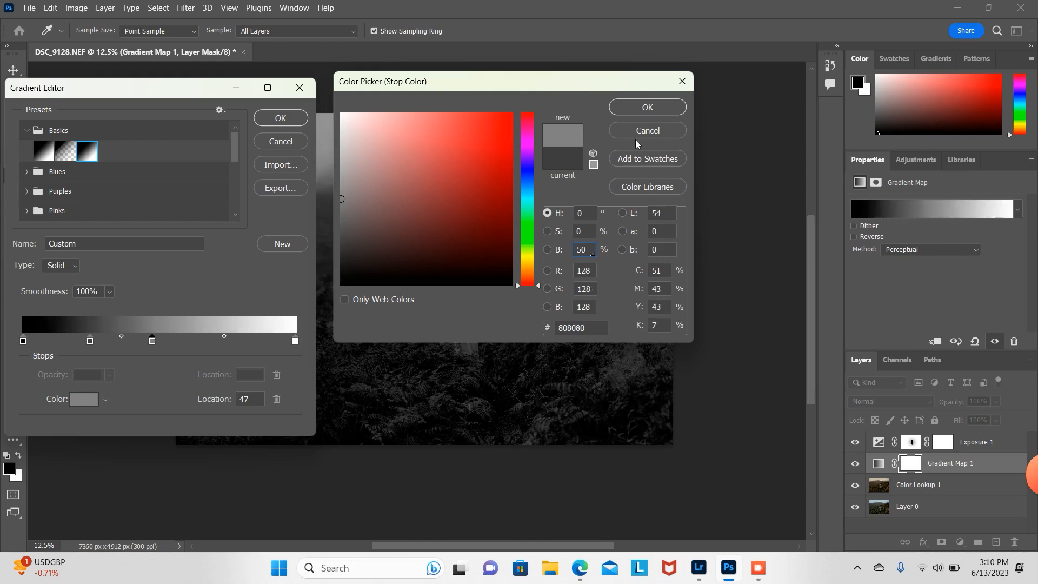
left_click(647, 107)
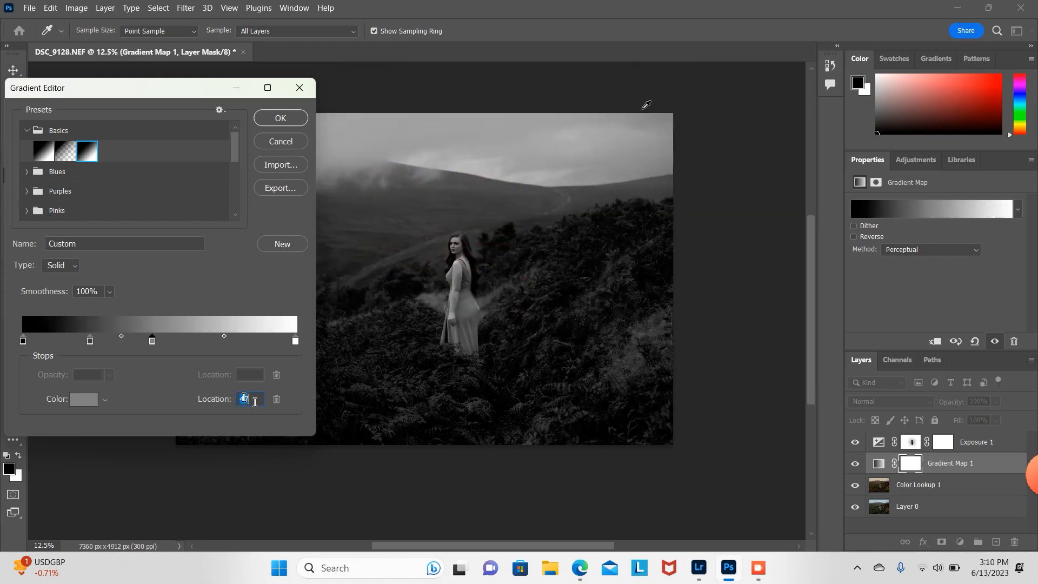
key("BackSpace")
type("50")
Step: Add a light grey c0c0c0 gradient stop at location 75%
left_click(229, 341)
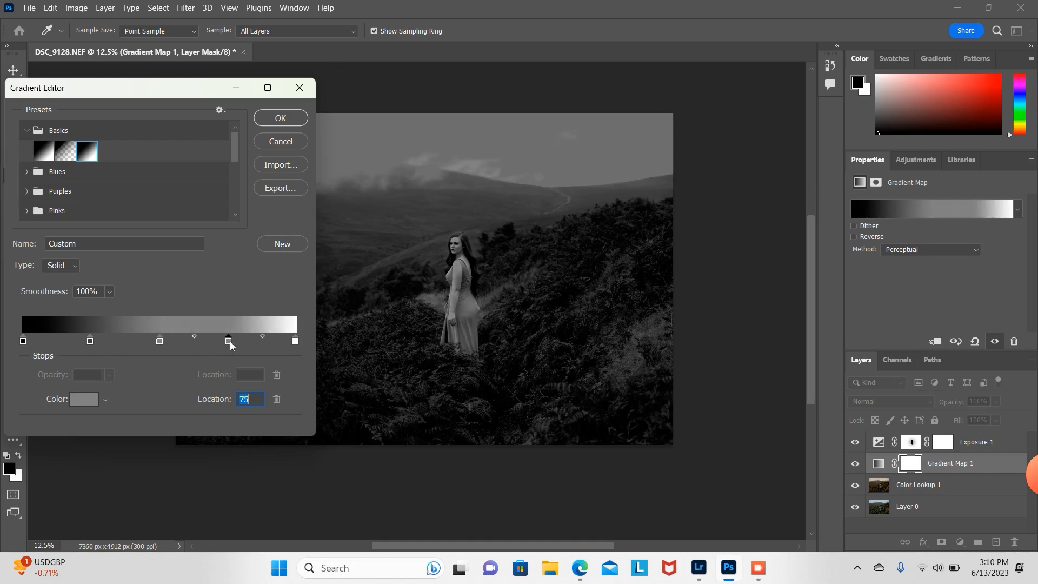
double_click(228, 340)
left_click_drag(355, 160, 289, 159)
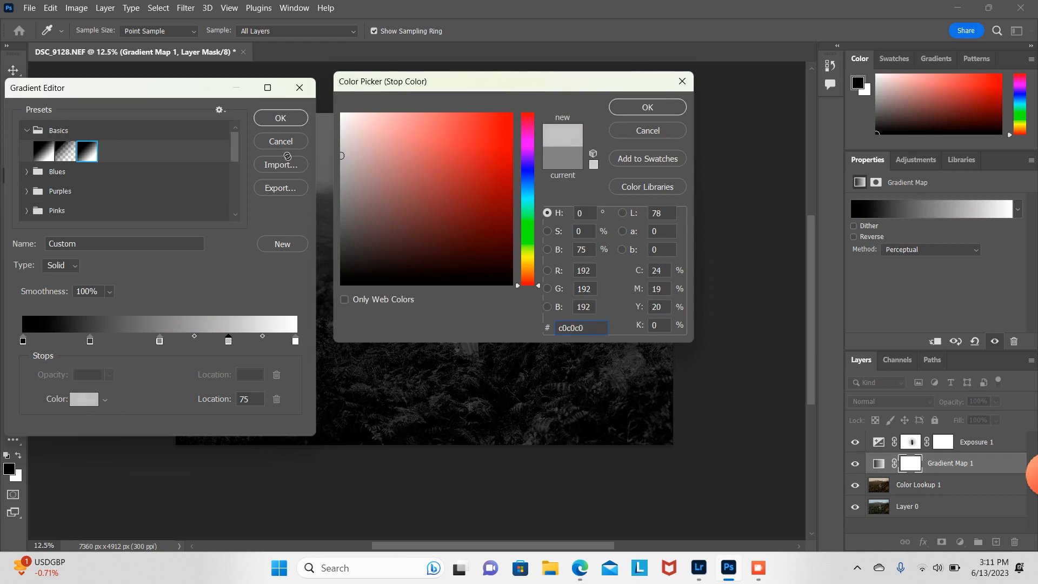
left_click(647, 107)
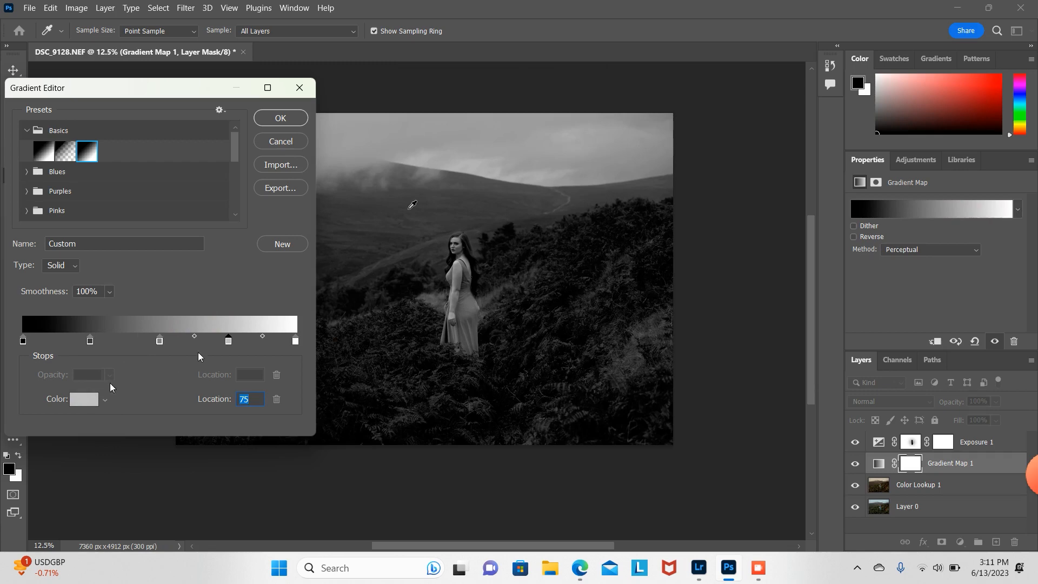
Step: Move the white end stop to 94% and shift the mid-grey stop to 45%
left_click(91, 341)
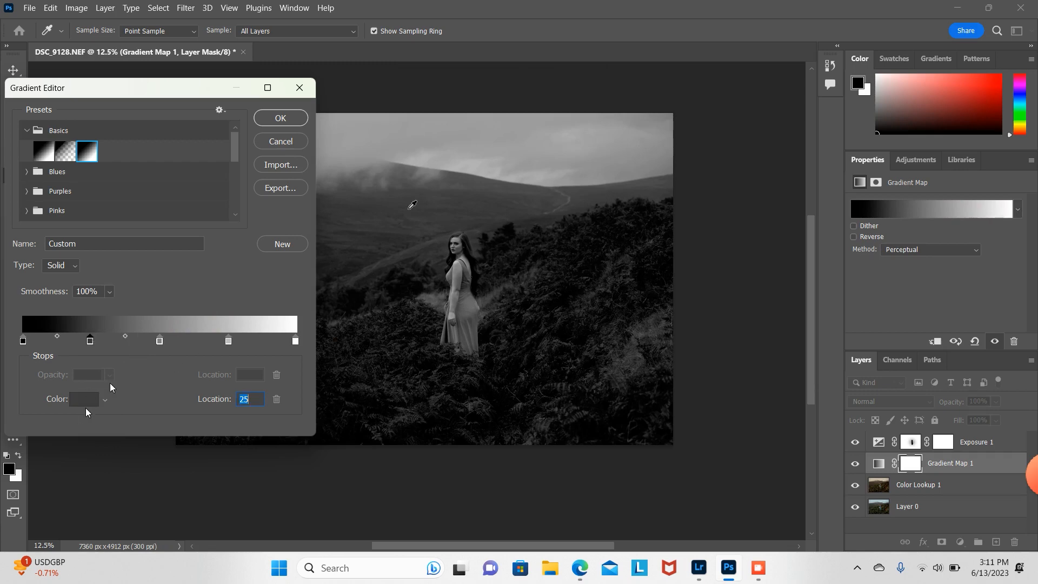
left_click(84, 399)
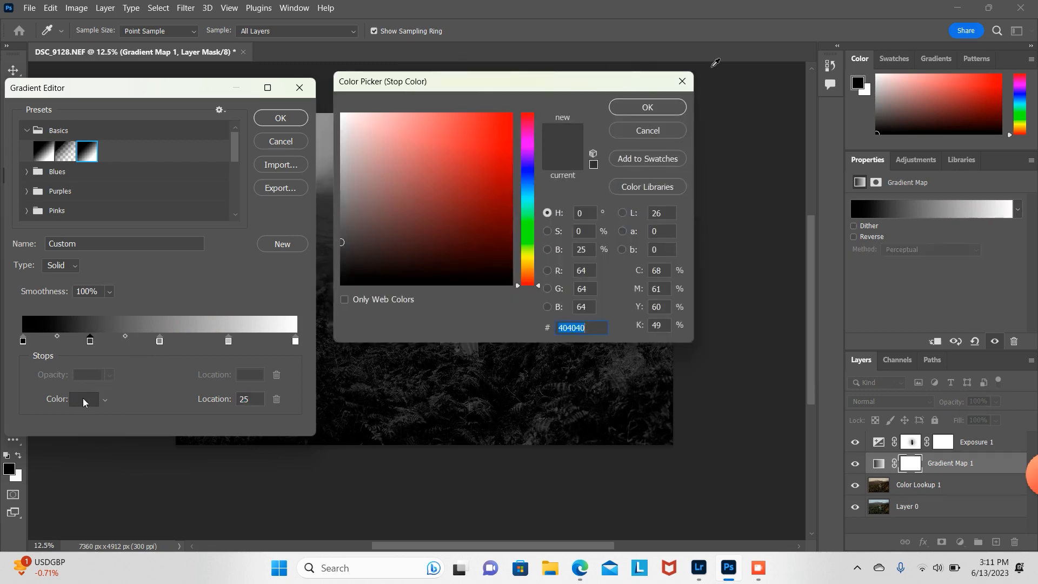
key("Return")
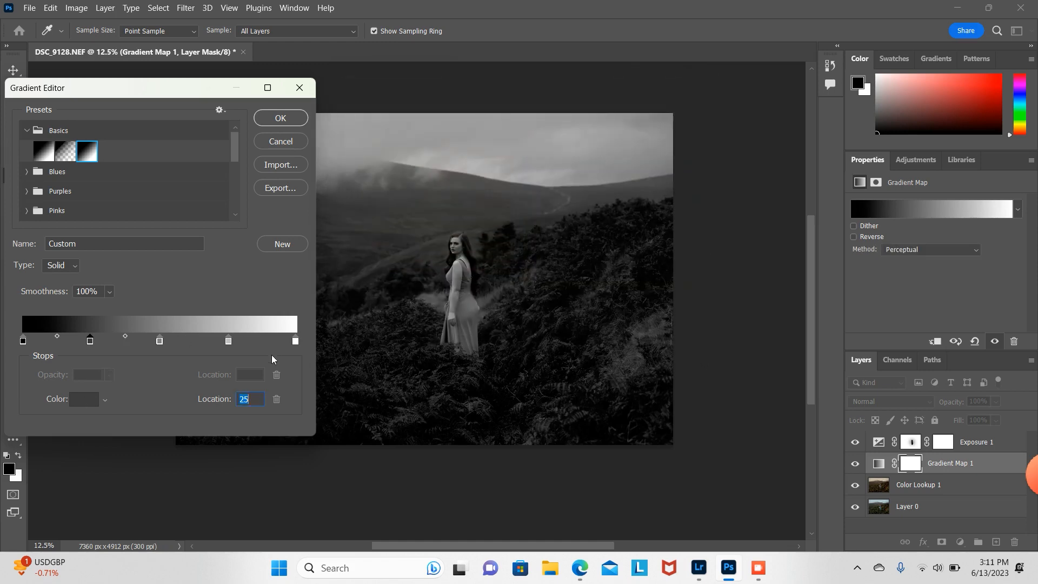
left_click(295, 341)
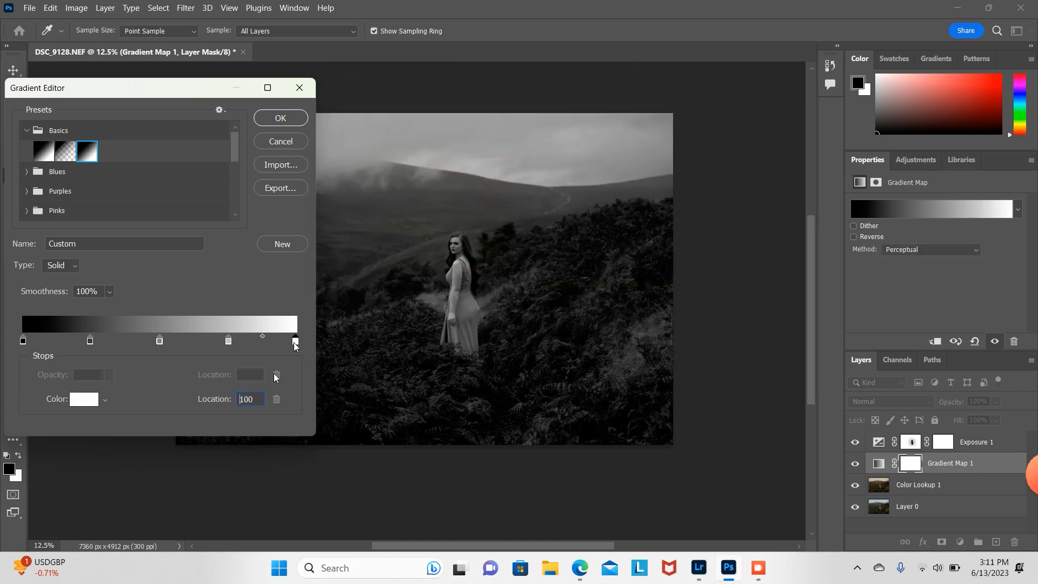
left_click(229, 341)
left_click_drag(229, 343, 146, 342)
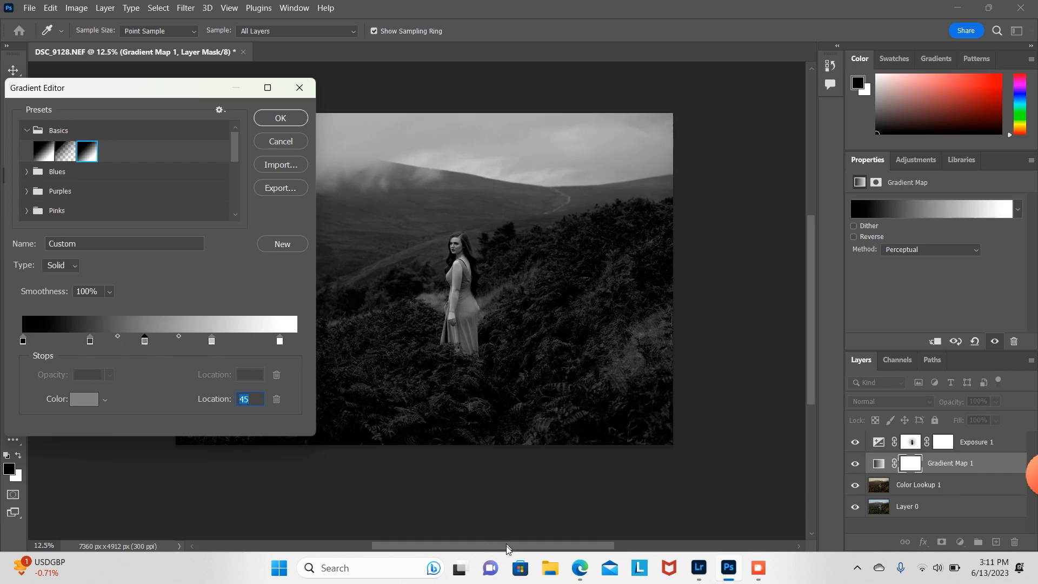
Step: Move the dark grey stop to 23%, set the next midpoint to 56%, and confirm the gradient
left_click_drag(508, 545, 469, 530)
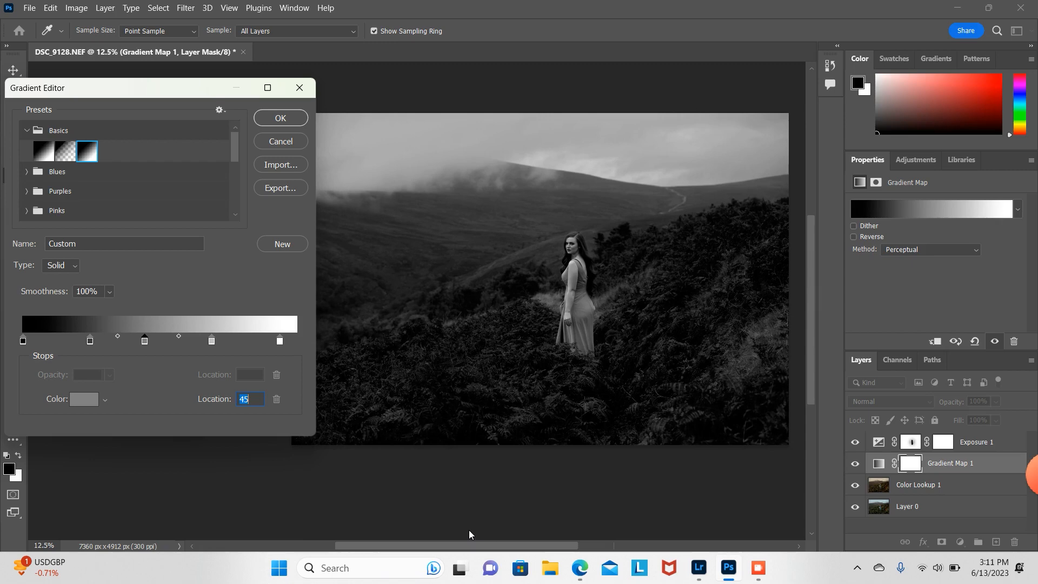
scroll(468, 530, "right", 2)
left_click_drag(91, 340, 87, 342)
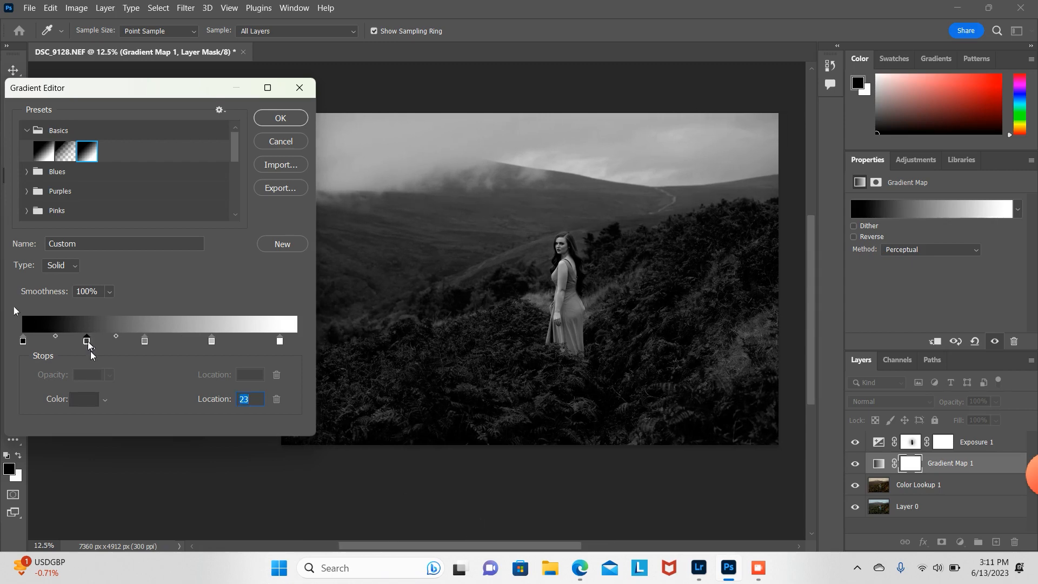
left_click(117, 337)
left_click_drag(116, 337, 121, 338)
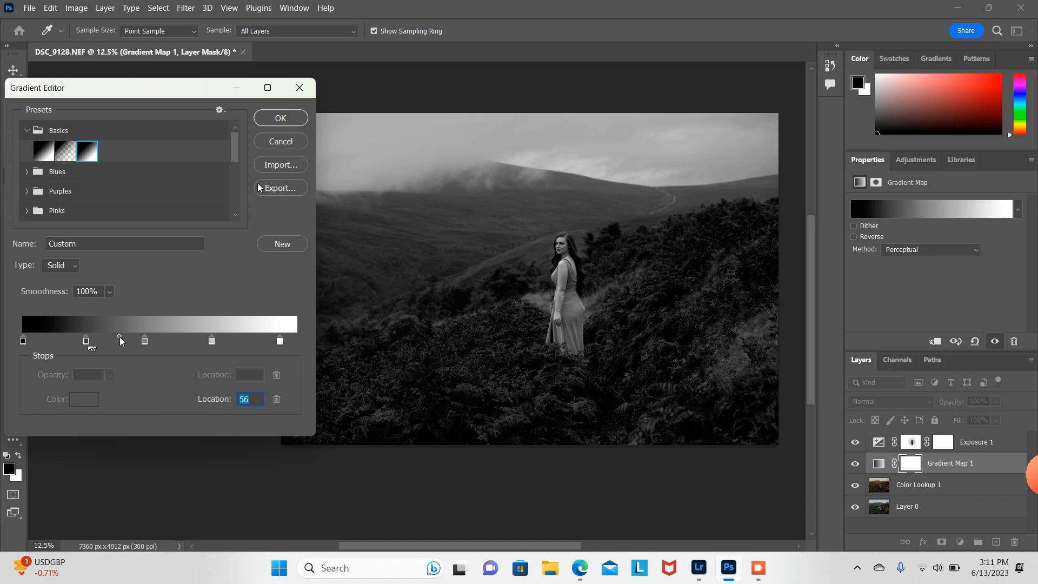
left_click(295, 116)
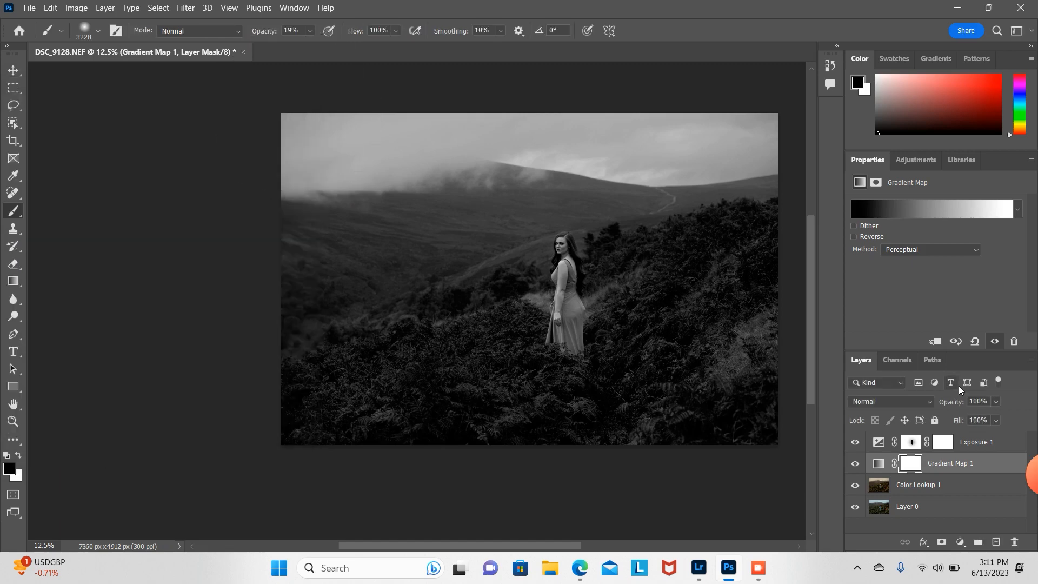
Step: Set the Gradient Map layer's blend mode to Luminosity
left_click_drag(571, 549, 598, 549)
left_click(929, 402)
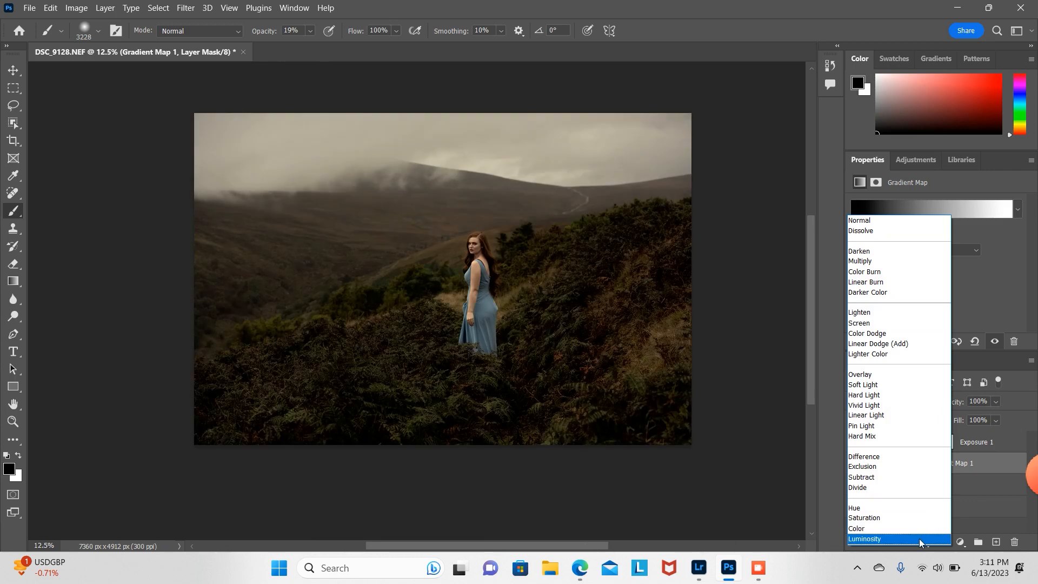
left_click(921, 543)
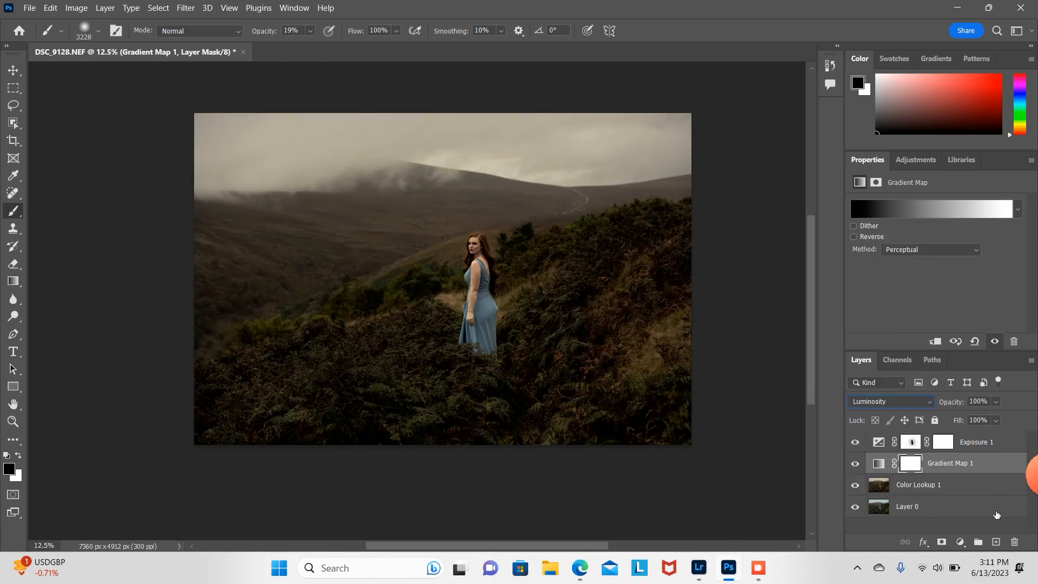
Step: Toggle the Gradient Map layer's visibility to compare, then lower its opacity to 60%
left_click(855, 464)
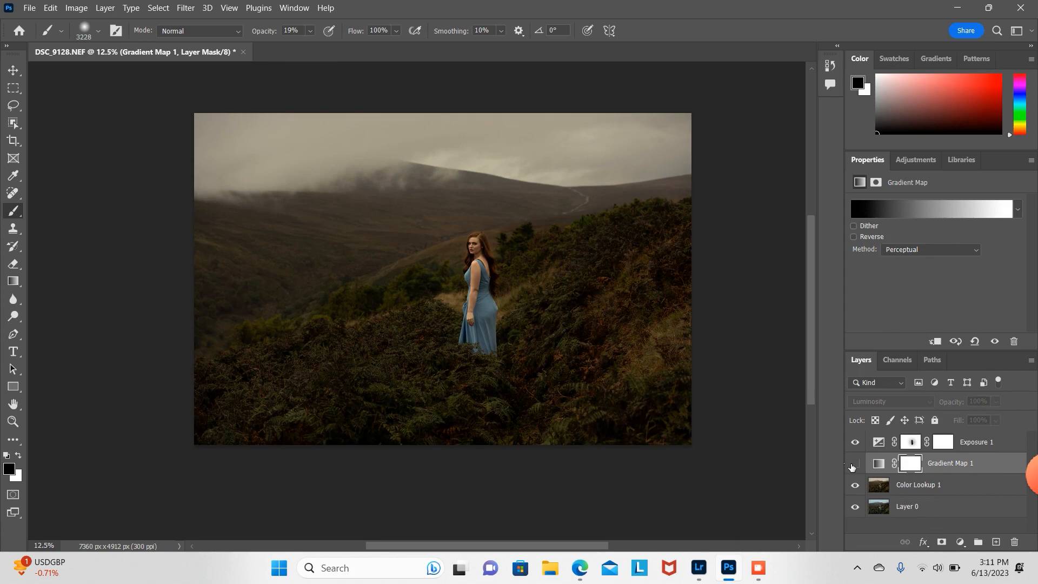
left_click(853, 466)
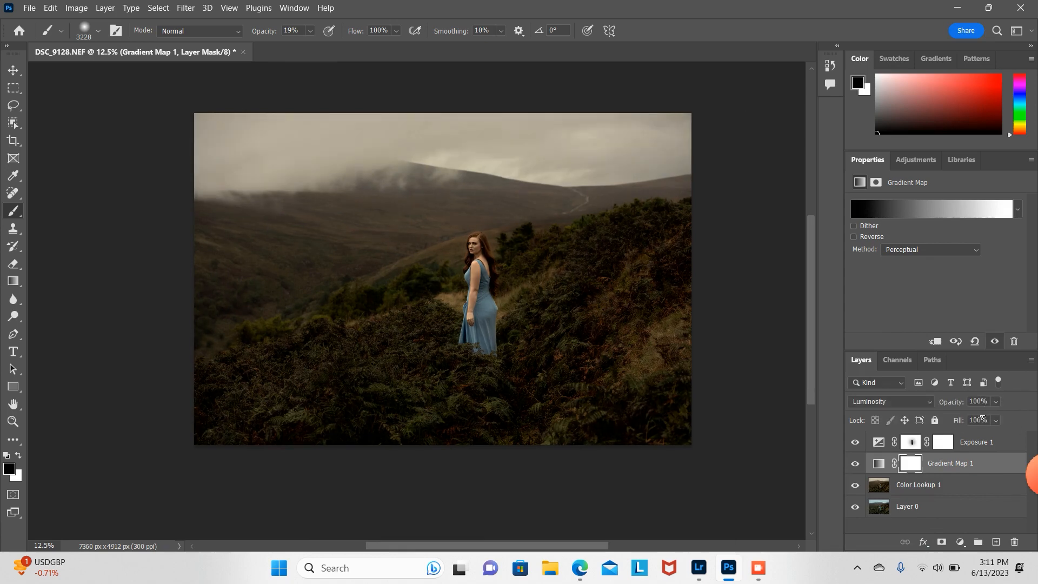
left_click(996, 402)
left_click_drag(993, 419, 987, 421)
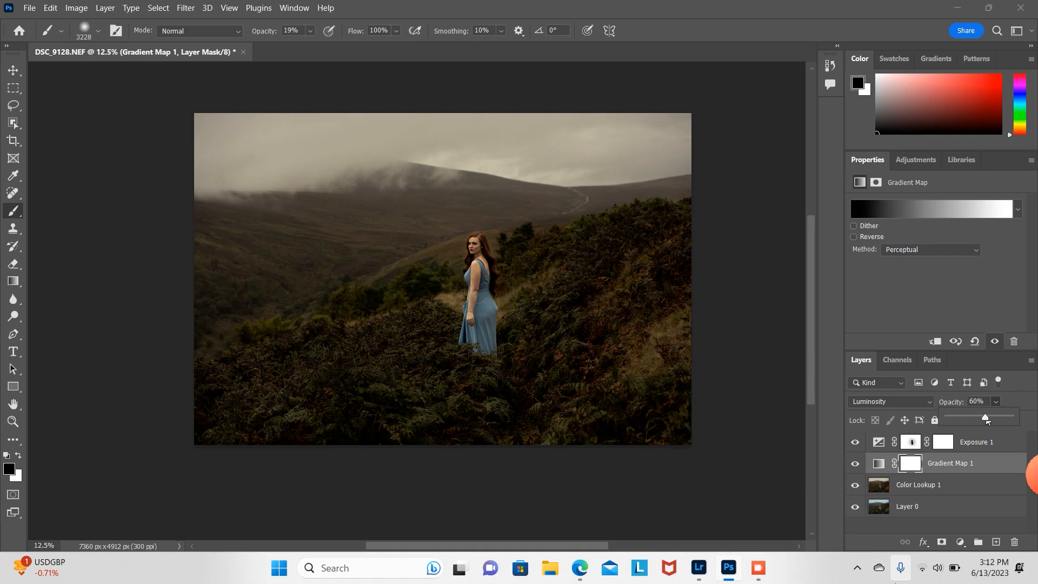
Step: Crop the image by trimming its left and right sides to about 5520 × 4912 px
left_click(943, 489)
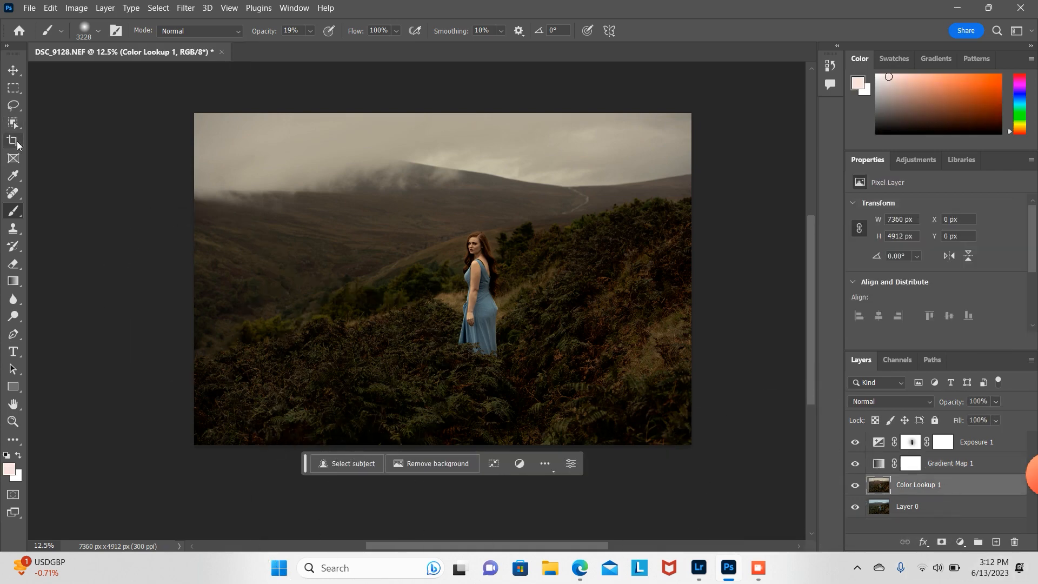
left_click(13, 141)
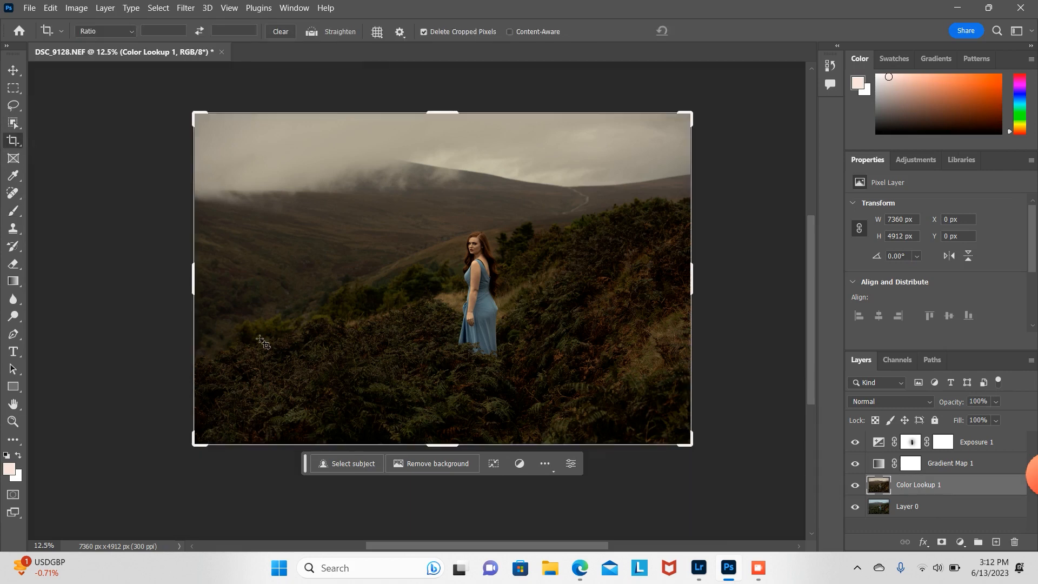
left_click_drag(194, 292, 226, 293)
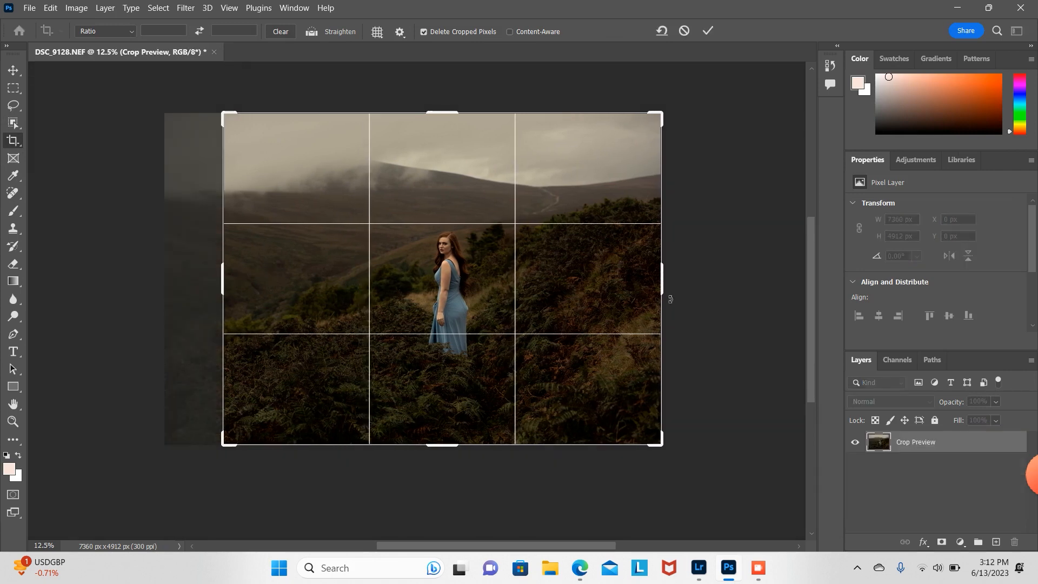
left_click_drag(663, 296, 638, 296)
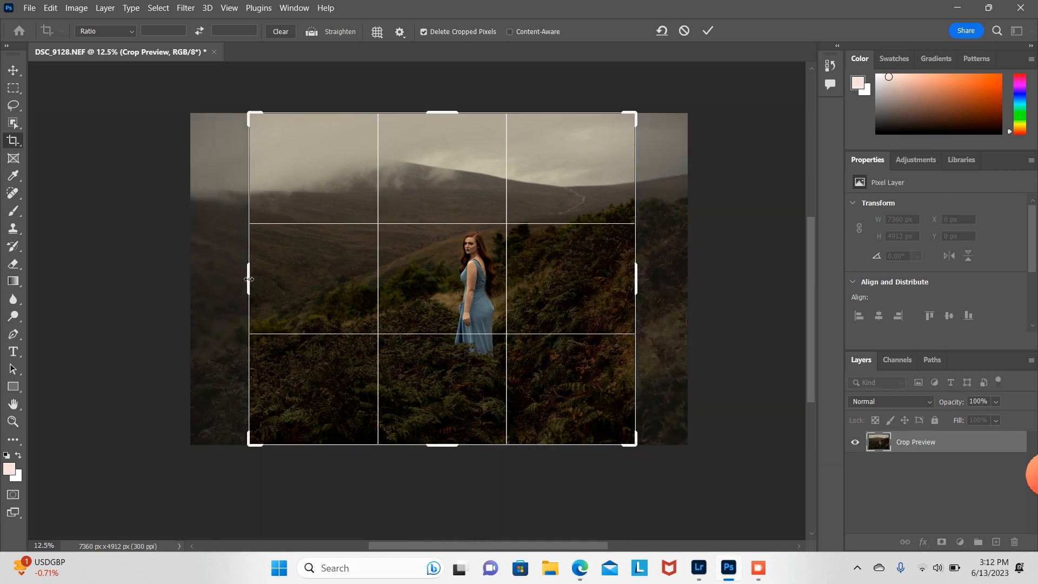
left_click_drag(248, 279, 256, 280)
key("Return")
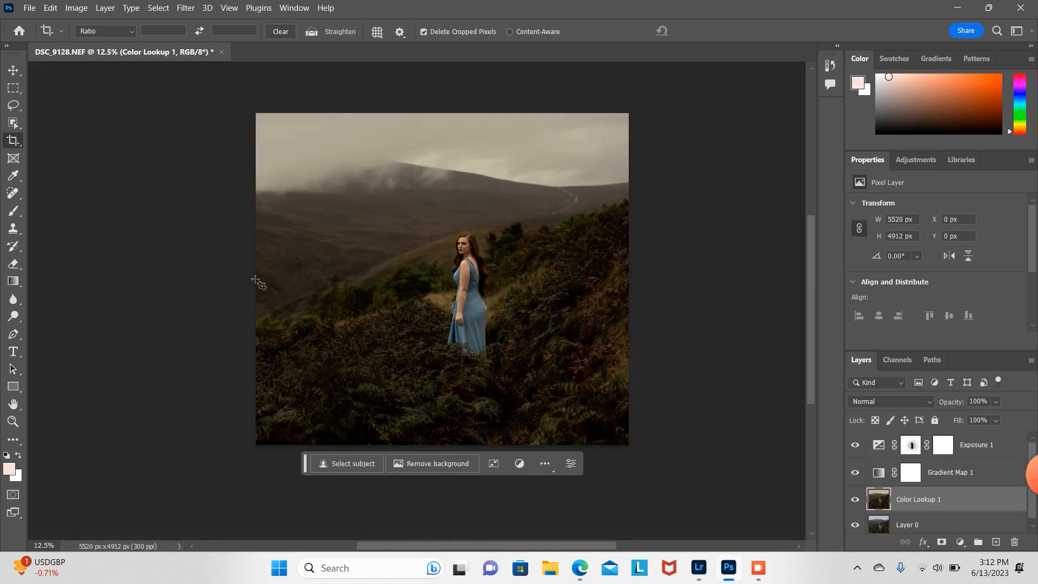
Step: Crop the image again by trimming its bottom edge to about 5520 × 4288 px
left_click(489, 397)
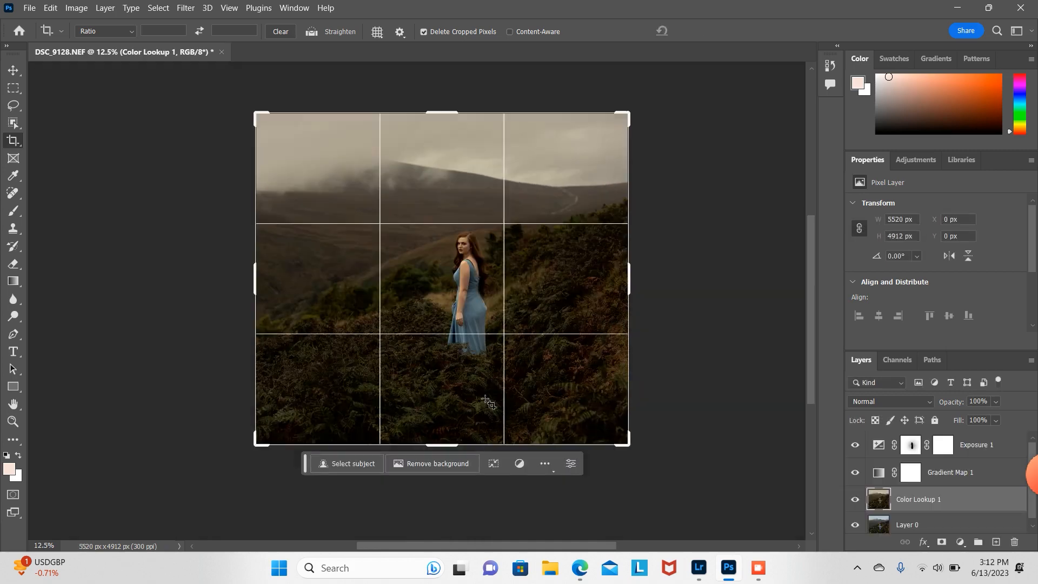
left_click_drag(455, 447, 467, 425)
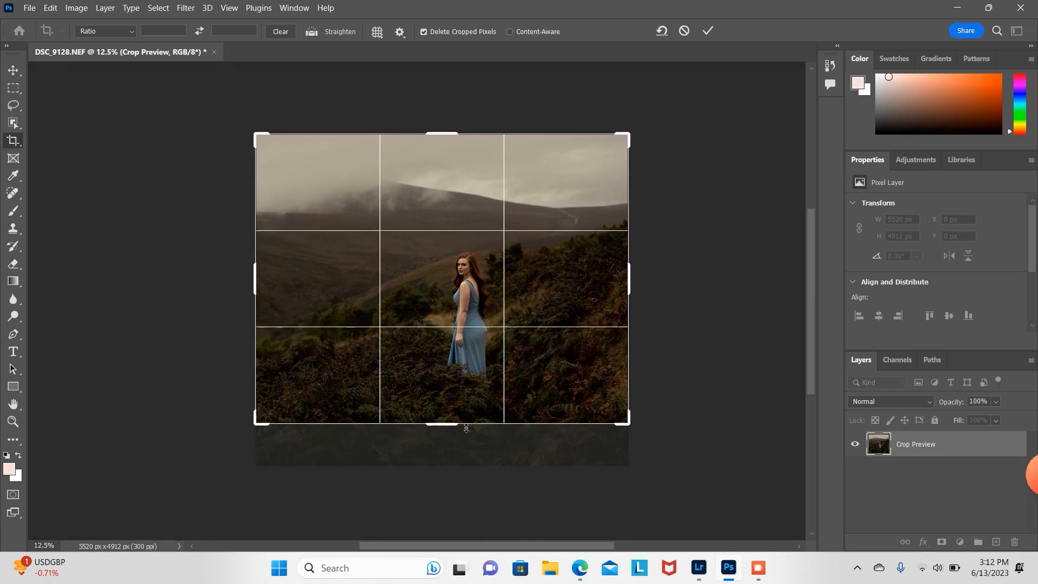
key("Return")
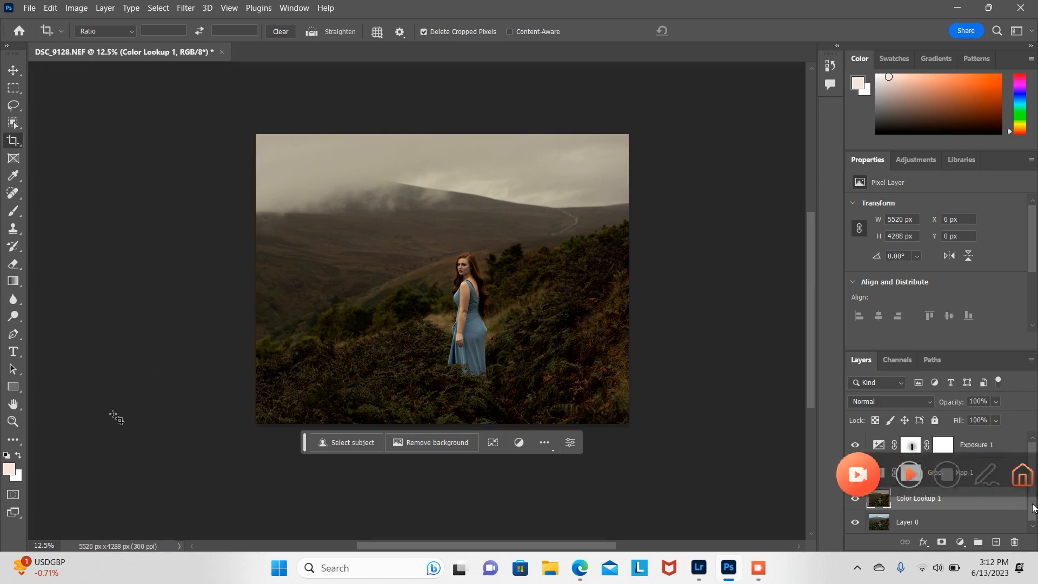
Step: Add a Color Balance adjustment layer and set the midtones Magenta–Green slider to +2
left_click(961, 542)
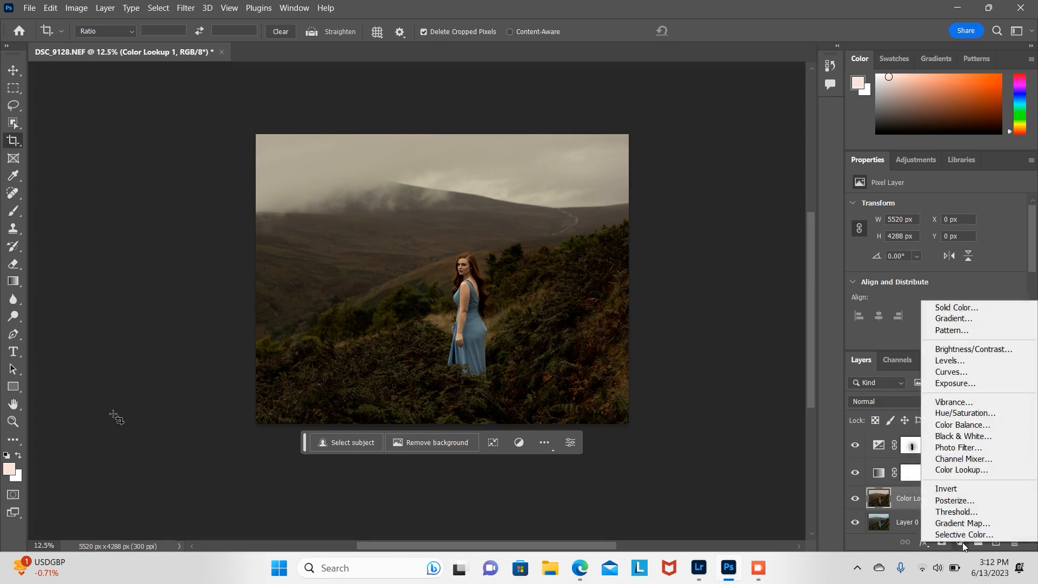
left_click(957, 425)
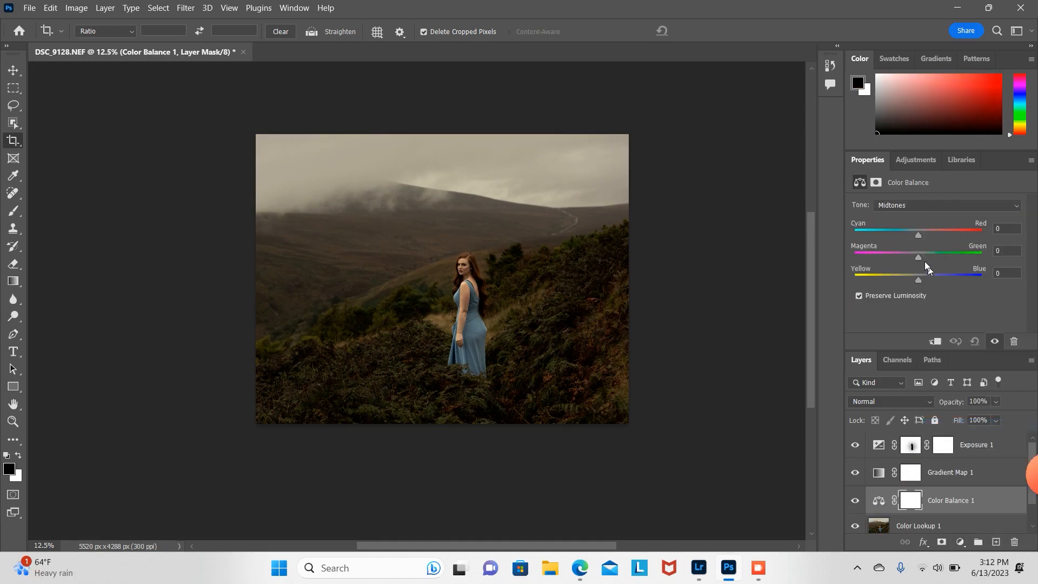
left_click_drag(919, 258, 924, 259)
mouse_move(1036, 487)
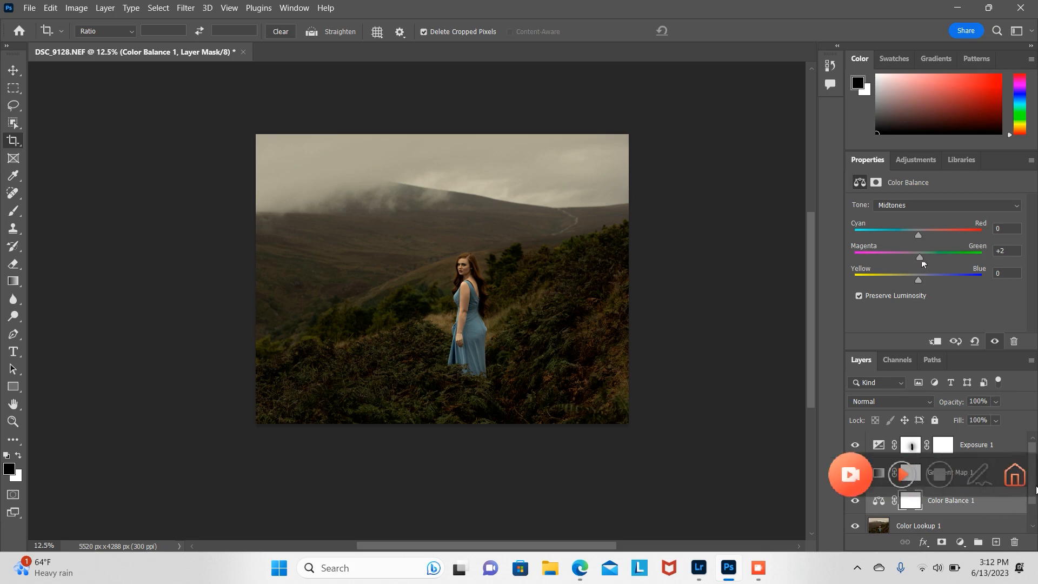
Step: Duplicate the Color Lookup layer and merge the copy with the adjustment layers above it into one layer
scroll(1024, 522, "down", 1)
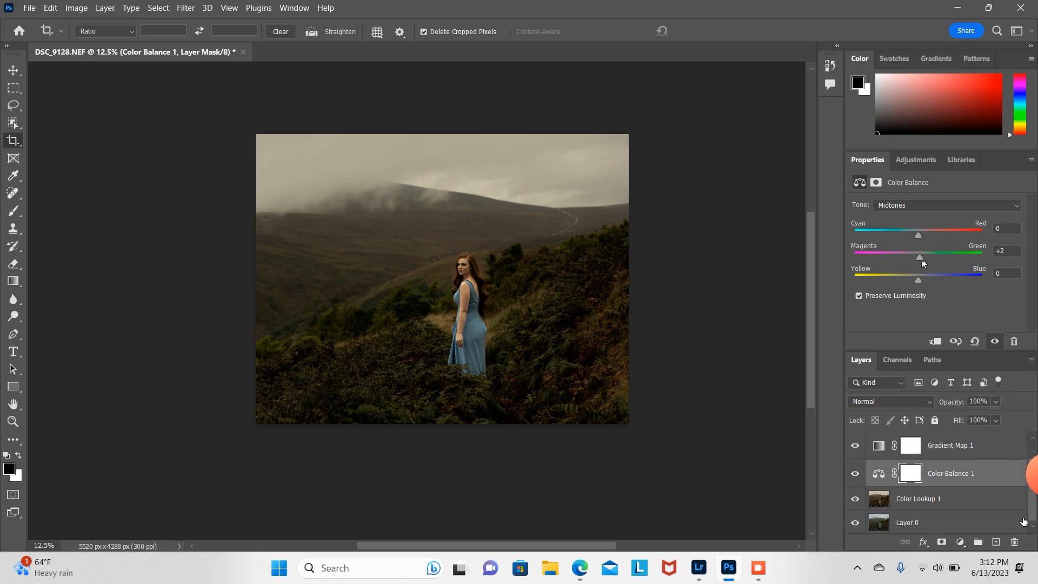
left_click(950, 502)
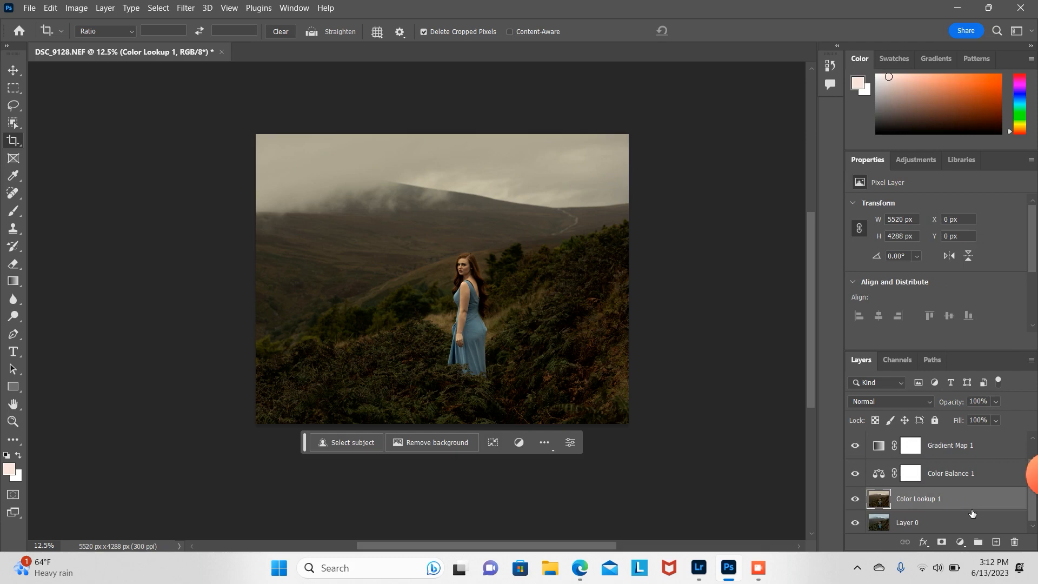
key("ctrl+j")
scroll(986, 463, "up", 1)
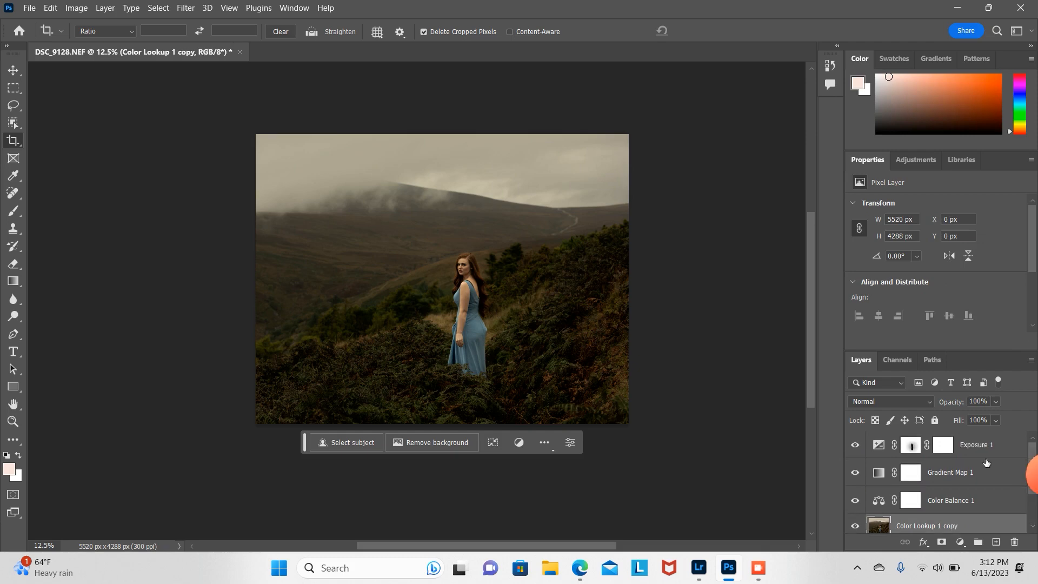
right_click(991, 451)
key("Escape")
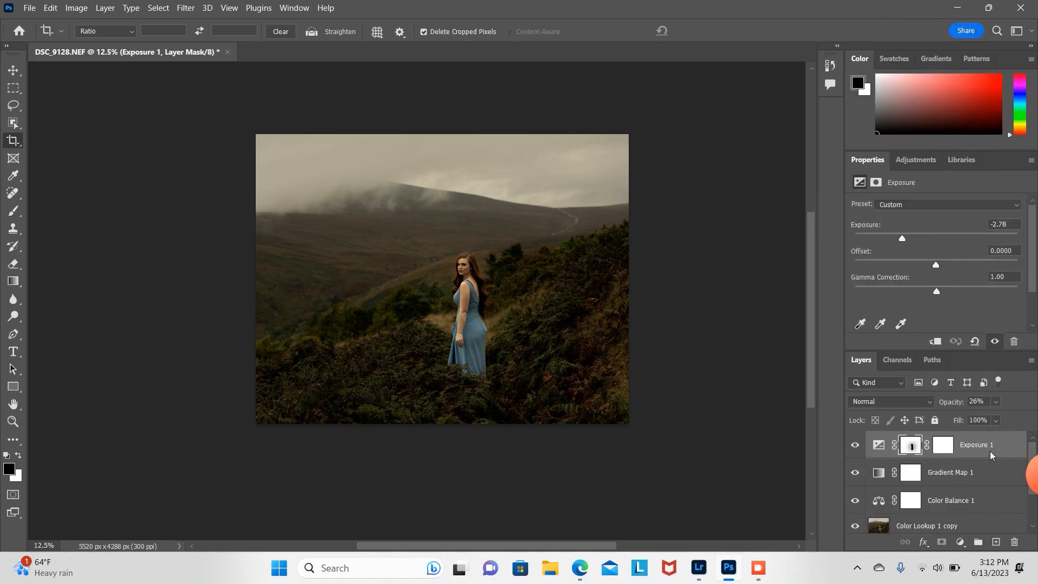
left_click(978, 530, "shift")
right_click(978, 530)
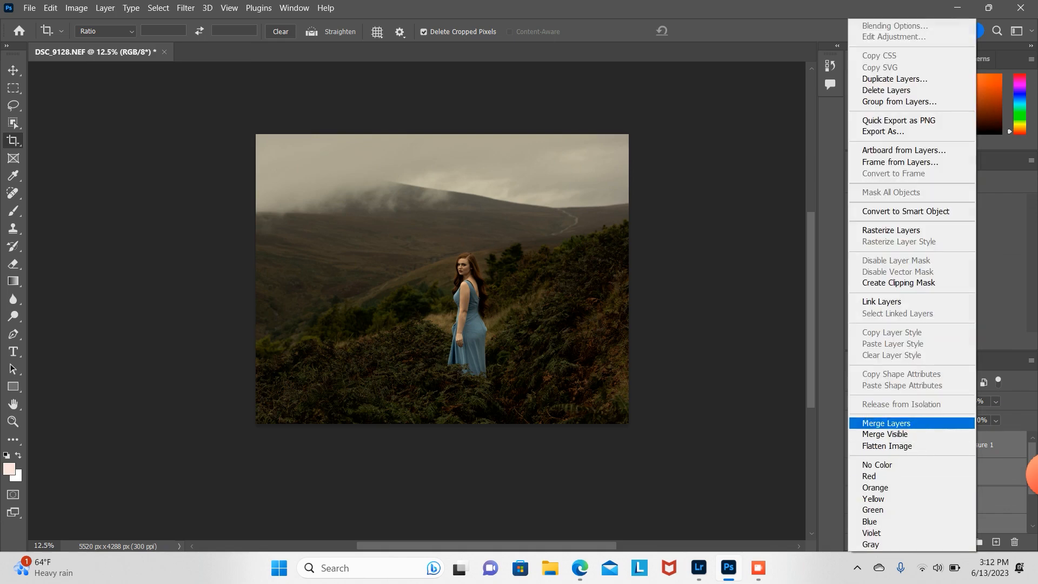
left_click(917, 423)
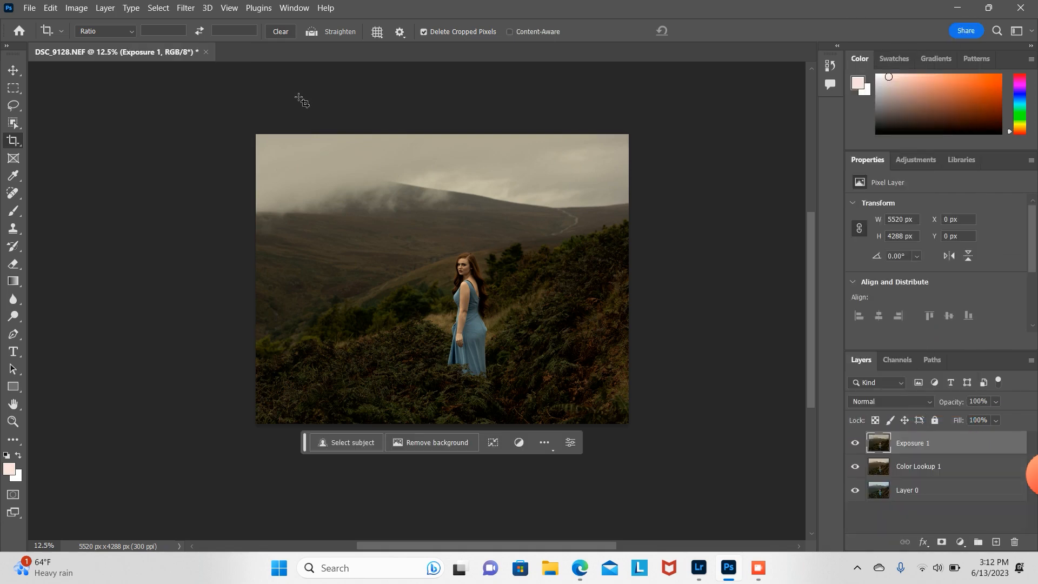
Step: Open the Camera Raw Filter on the merged layer and set the Color Mixer Greens saturation to +94
left_click(184, 9)
left_click(239, 105)
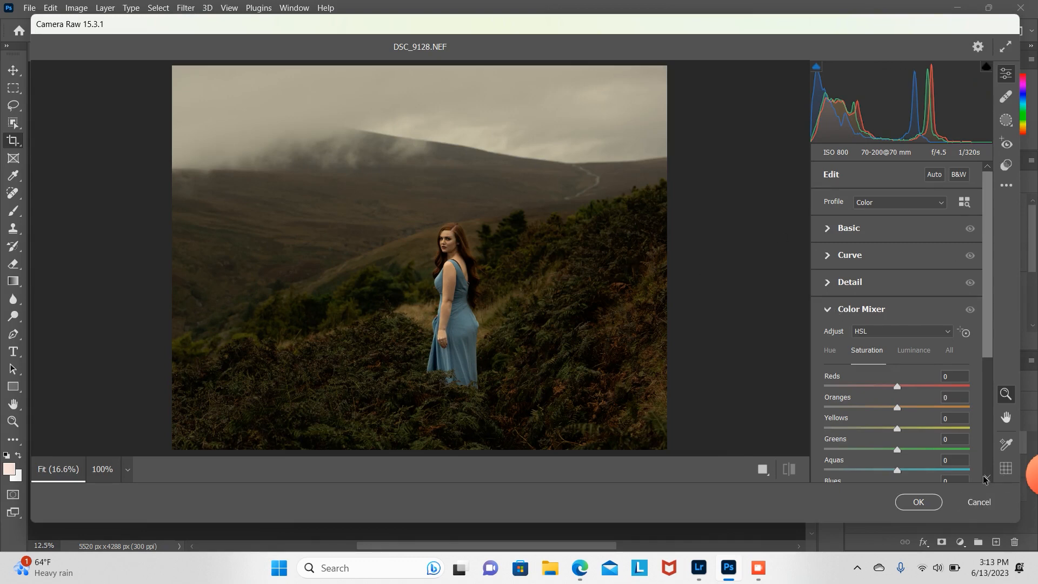
left_click(966, 449)
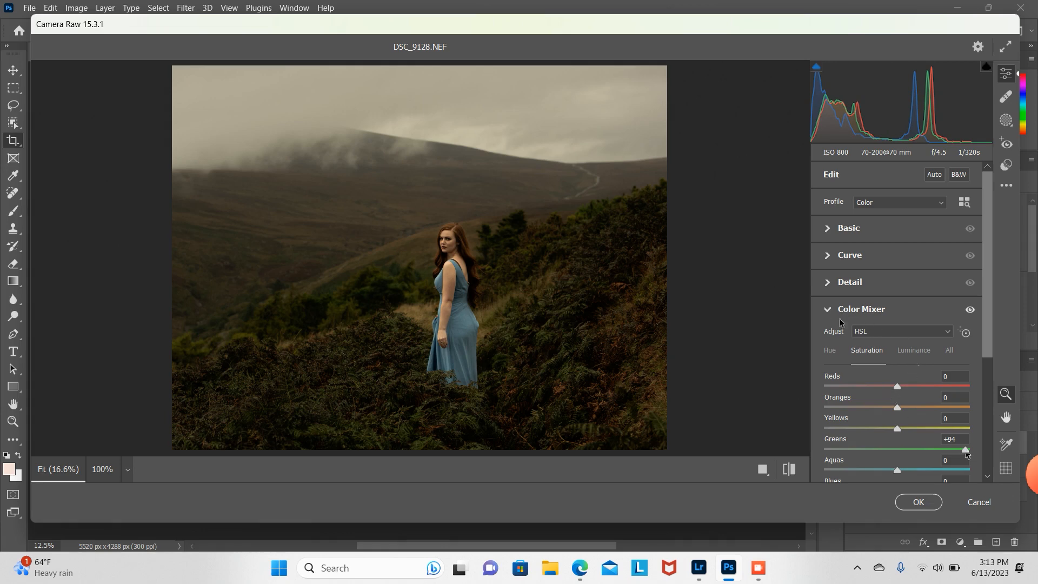
Step: In the Color Mixer hue settings, set Aquas to -80, Greens to +74 and Yellows to +5
left_click(914, 351)
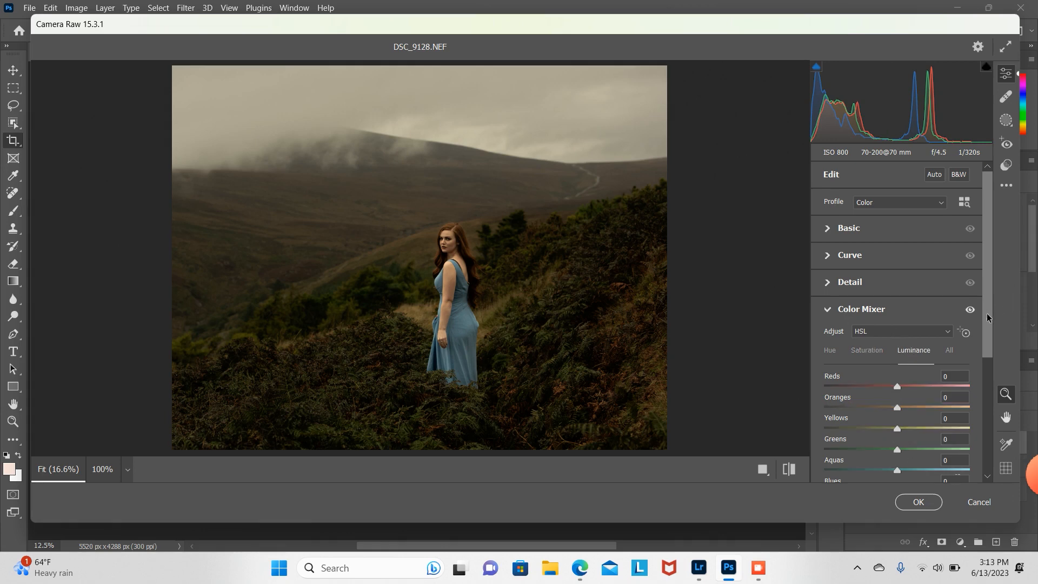
left_click_drag(988, 319, 990, 360)
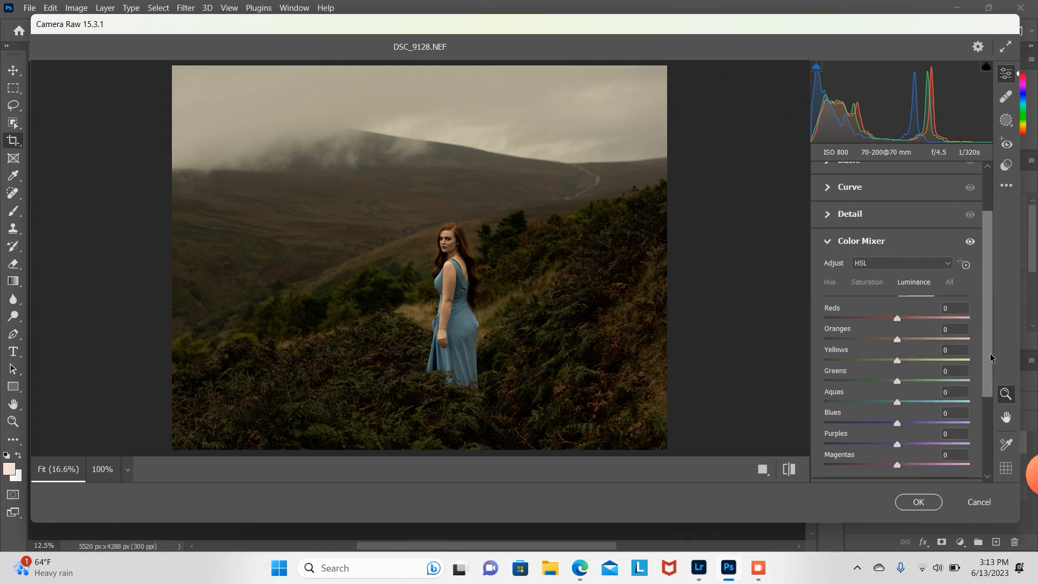
left_click(830, 287)
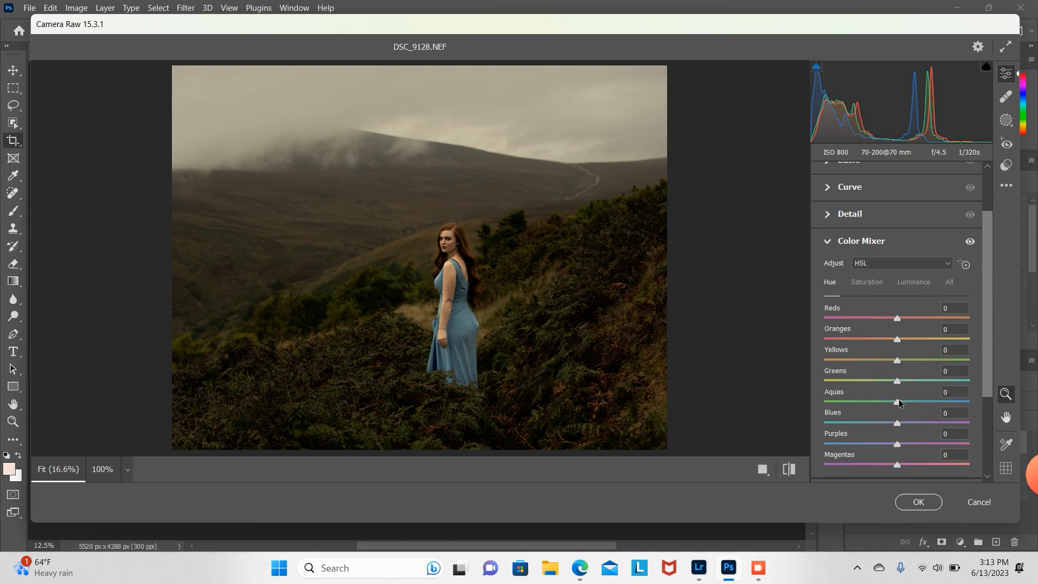
left_click_drag(899, 402, 841, 406)
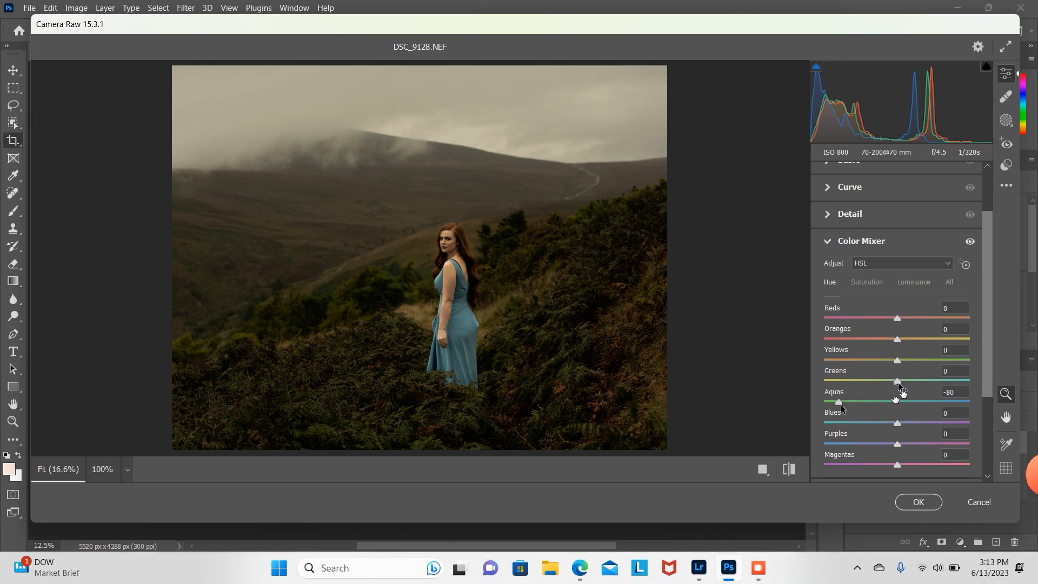
left_click_drag(897, 381, 915, 381)
mouse_move(897, 359)
left_mouse_down()
mouse_move(914, 359)
mouse_move(901, 362)
left_mouse_up()
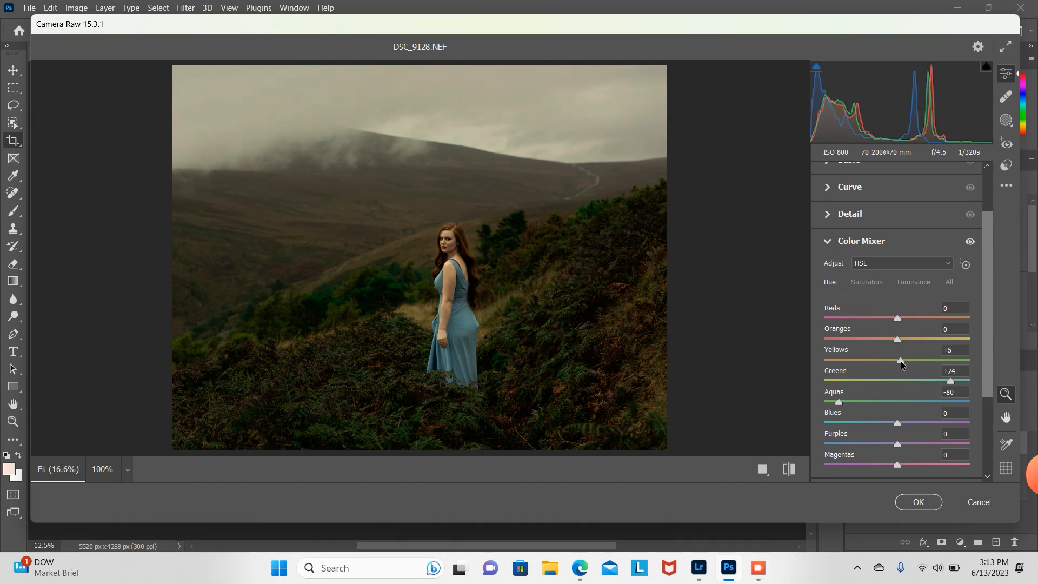
Step: Reduce the Yellows saturation in the Color Mixer to about -44
left_click(869, 280)
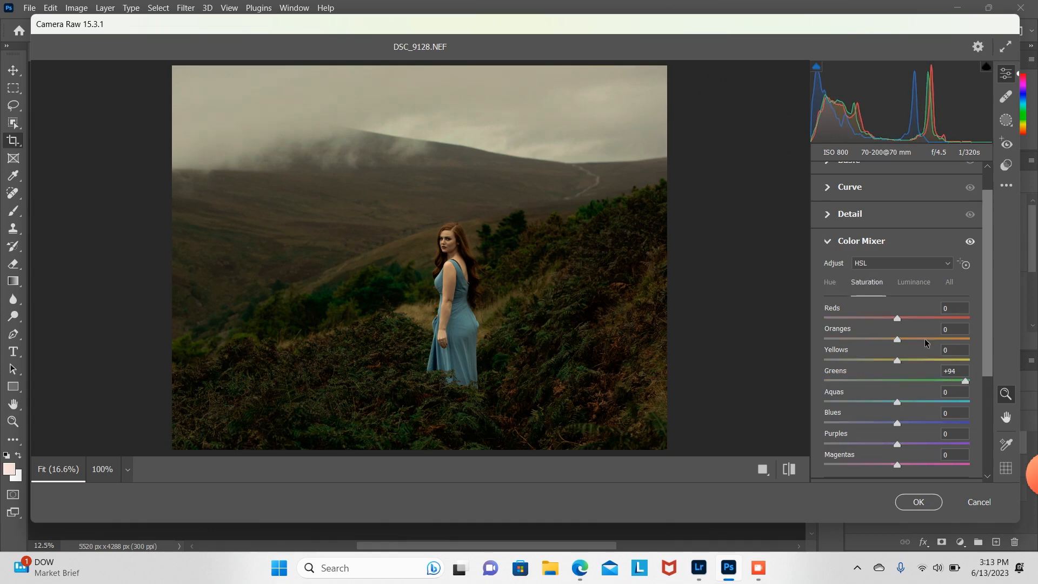
left_click(827, 360)
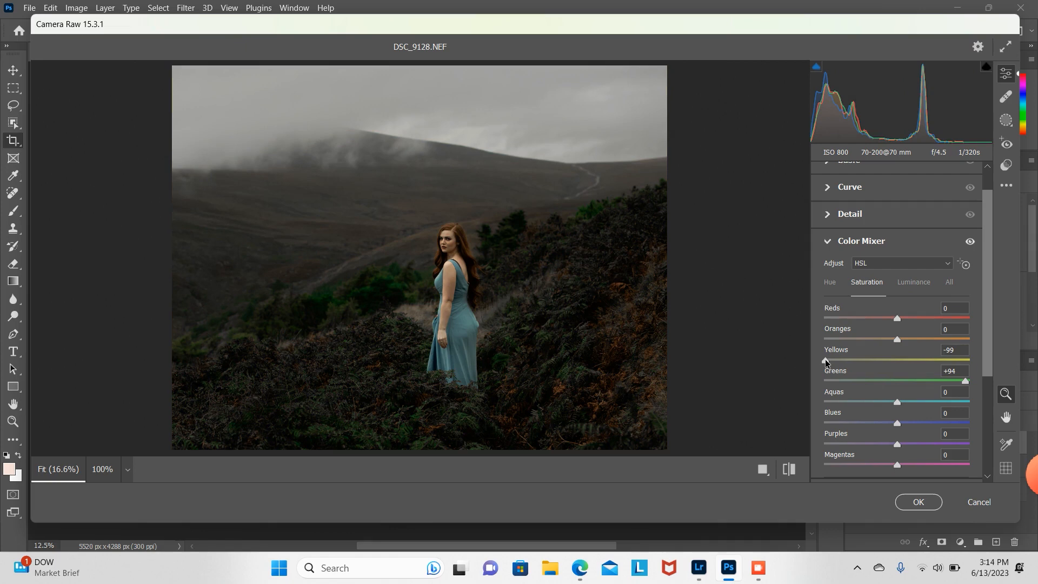
left_click_drag(827, 361, 867, 369)
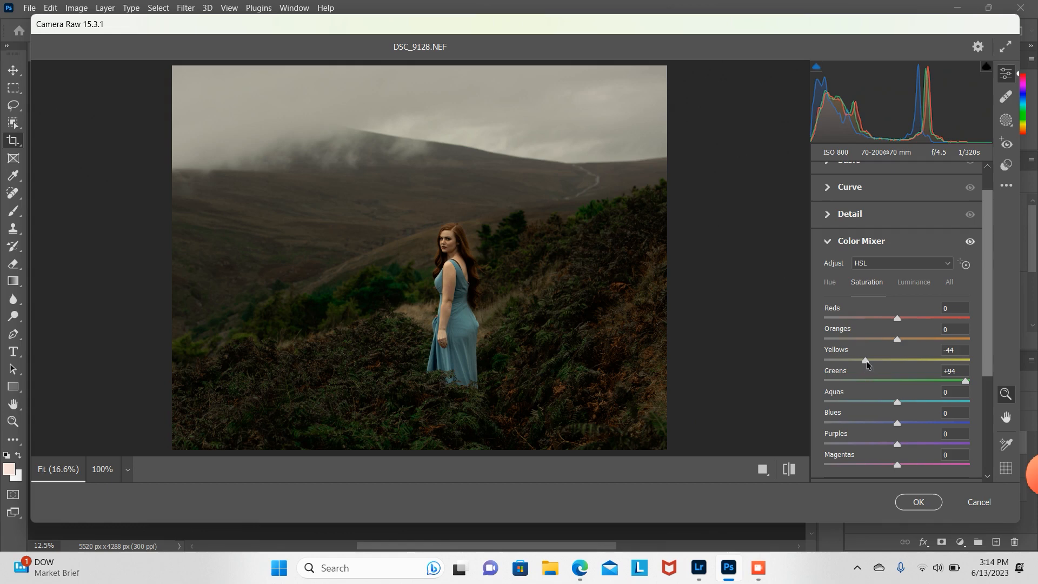
left_click_drag(867, 360, 870, 361)
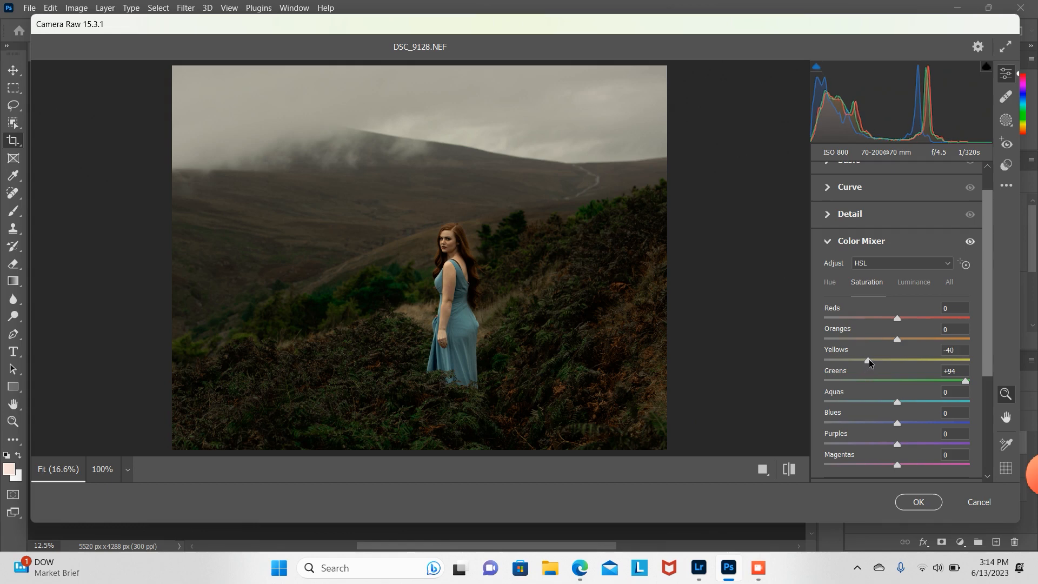
Step: Increase the Reds saturation in the Color Mixer and collapse the Color Mixer section
left_click(912, 319)
left_click_drag(912, 320, 947, 321)
left_click_drag(947, 320, 944, 320)
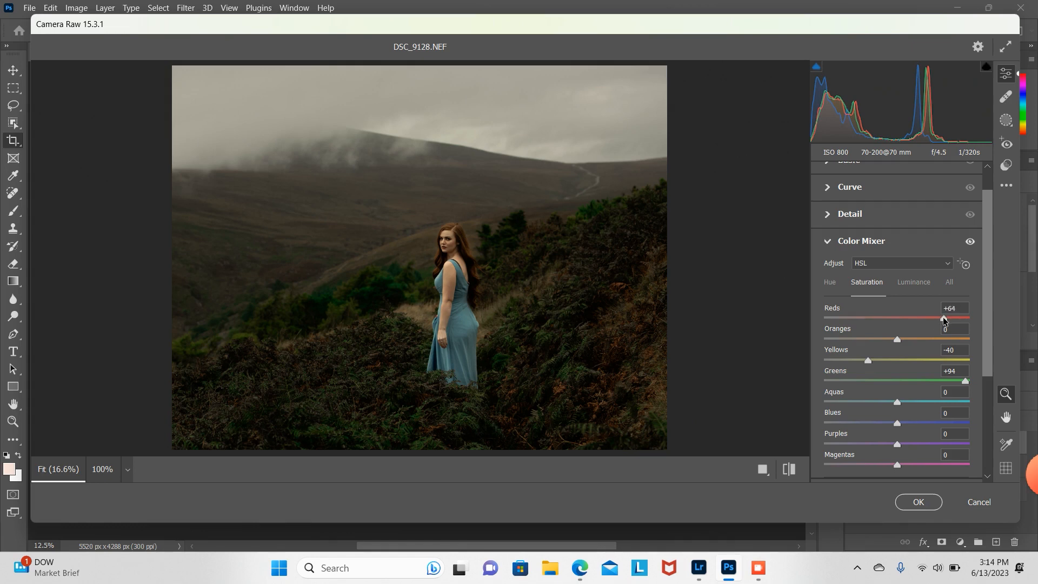
left_click(831, 244)
Step: Open Color Grading and give the highlights a faint yellow tint, about hue 59 and saturation 7
left_click(829, 336)
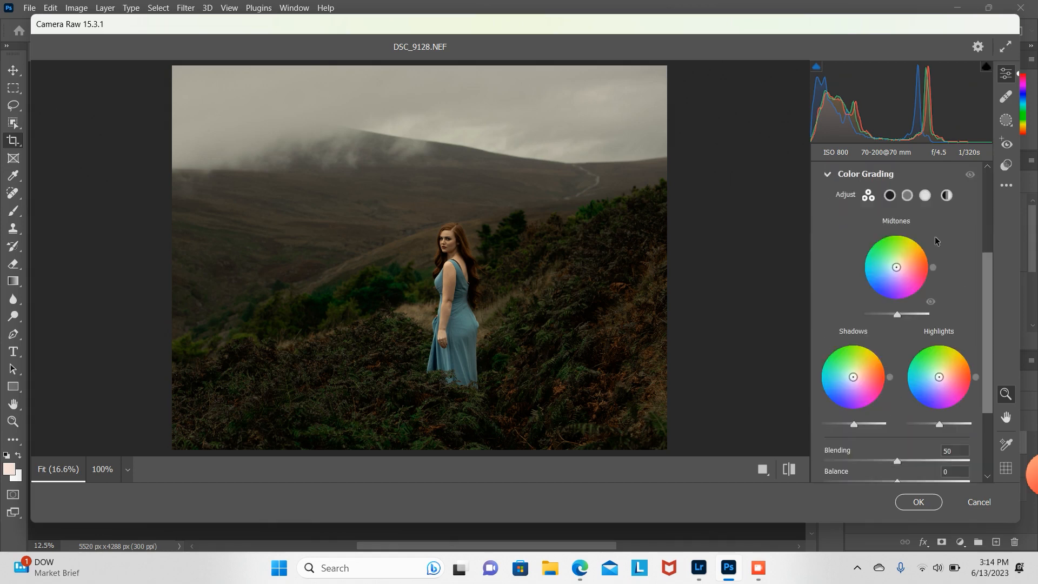
left_click(927, 199)
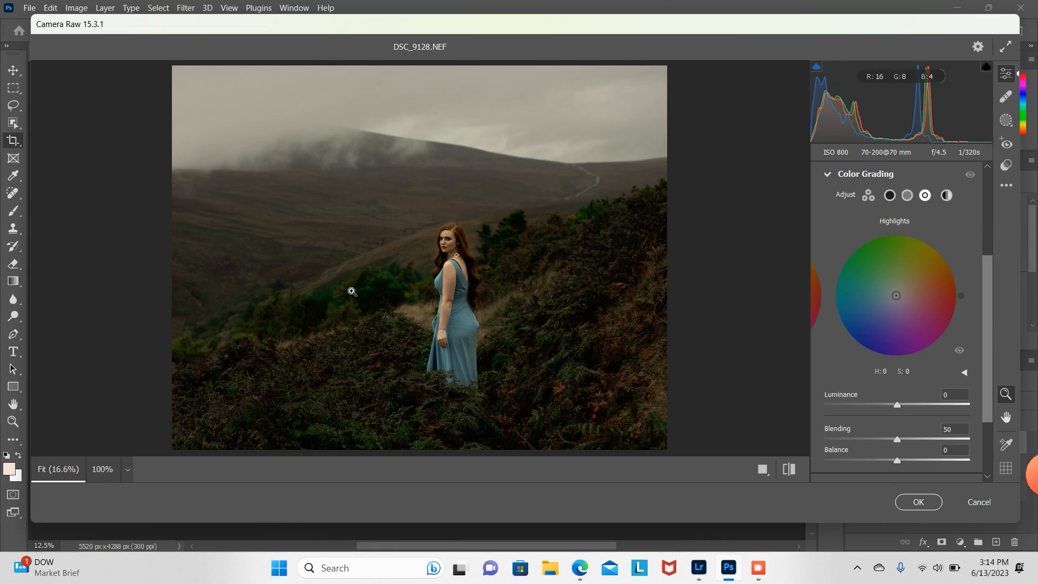
left_click_drag(352, 292, 498, 259)
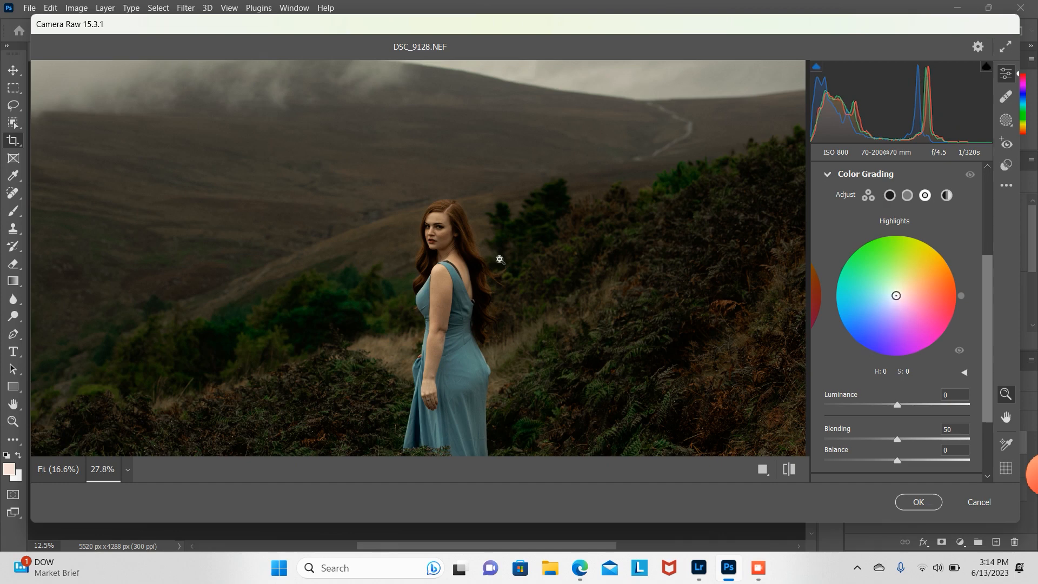
left_click_drag(896, 298, 843, 307)
left_click(589, 257, "alt")
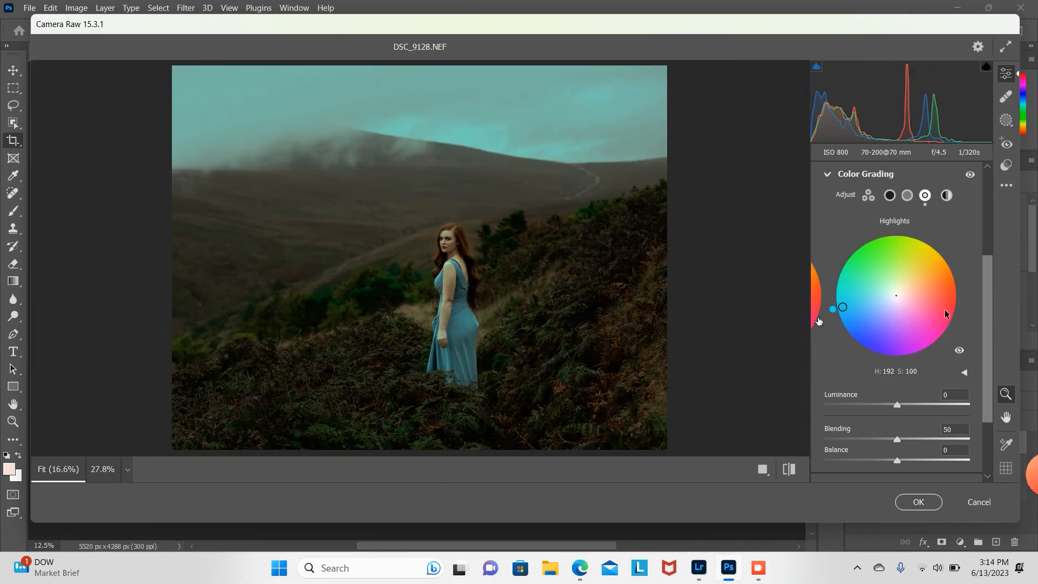
left_click_drag(845, 309, 863, 302)
left_click_drag(863, 302, 836, 240)
left_click_drag(945, 215, 898, 292)
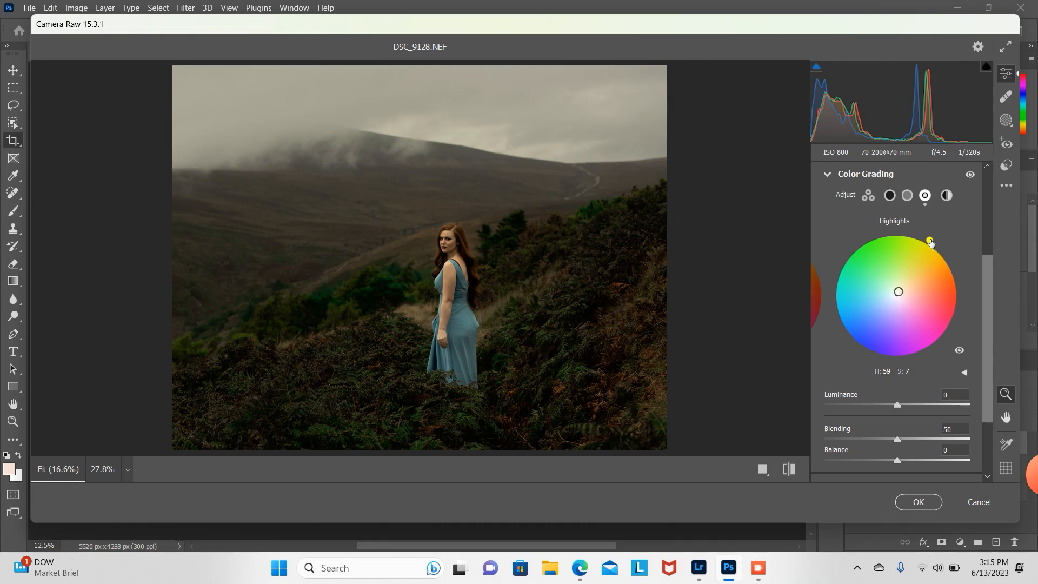
left_click_drag(928, 239, 934, 242)
Step: Give the shadows a faint blue tint in Color Grading, about hue 236 and saturation 7
left_click(889, 195)
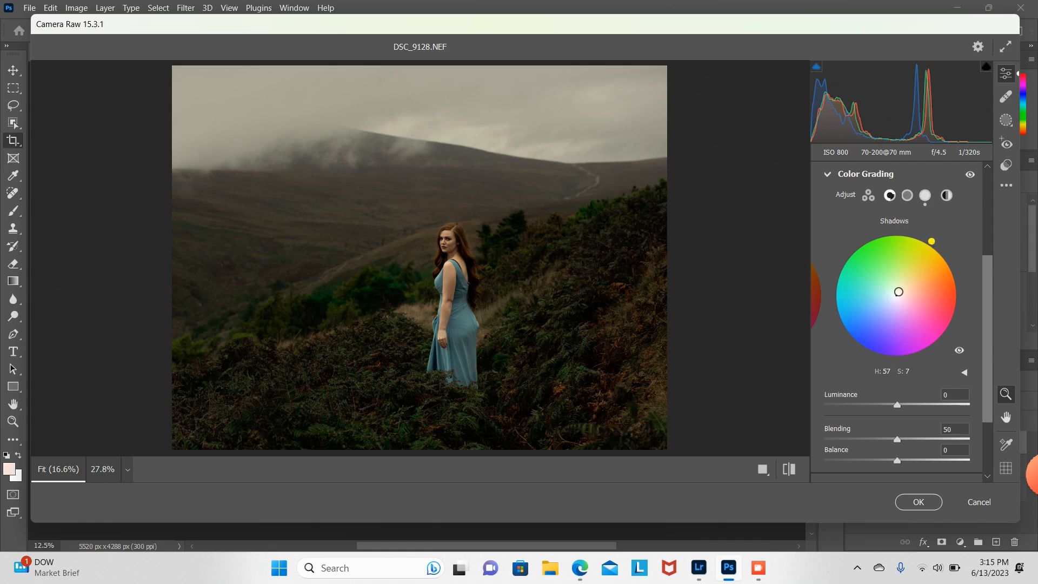
left_click(866, 342)
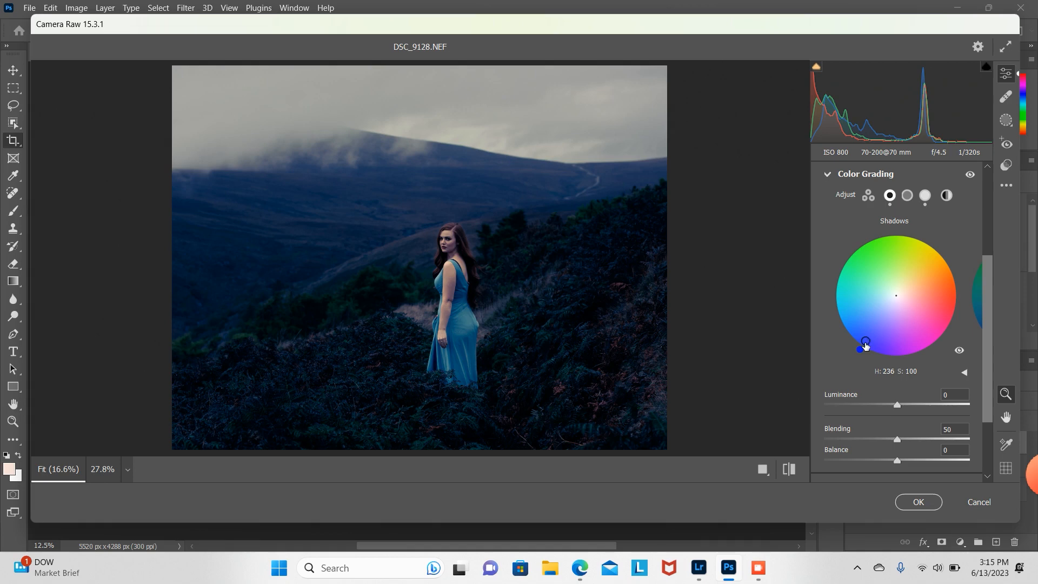
left_click_drag(866, 346, 894, 301)
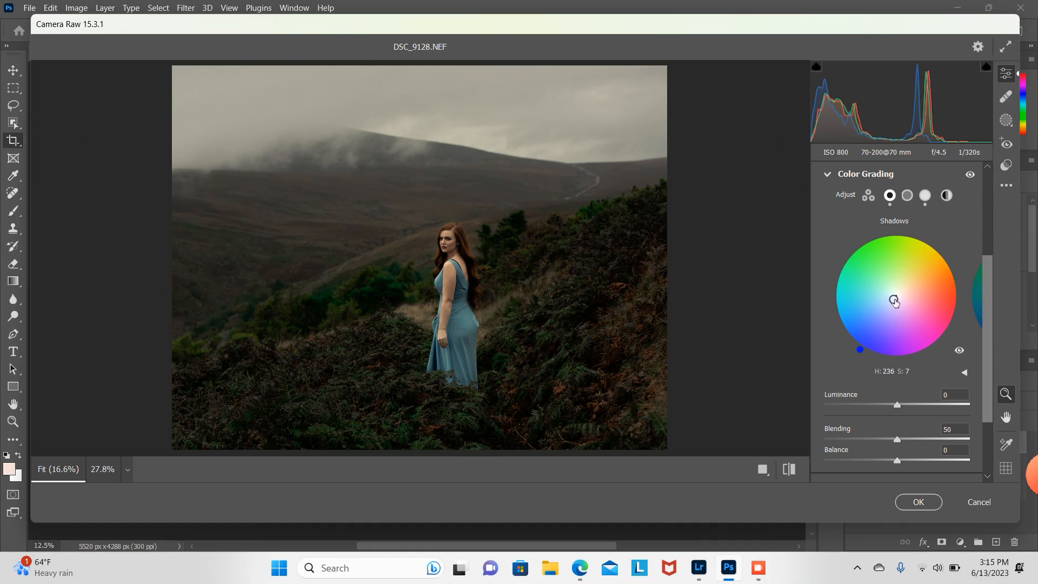
Step: Give the midtones a faint violet tint, about hue 257 and saturation 7, then collapse Color Grading
left_click(907, 196)
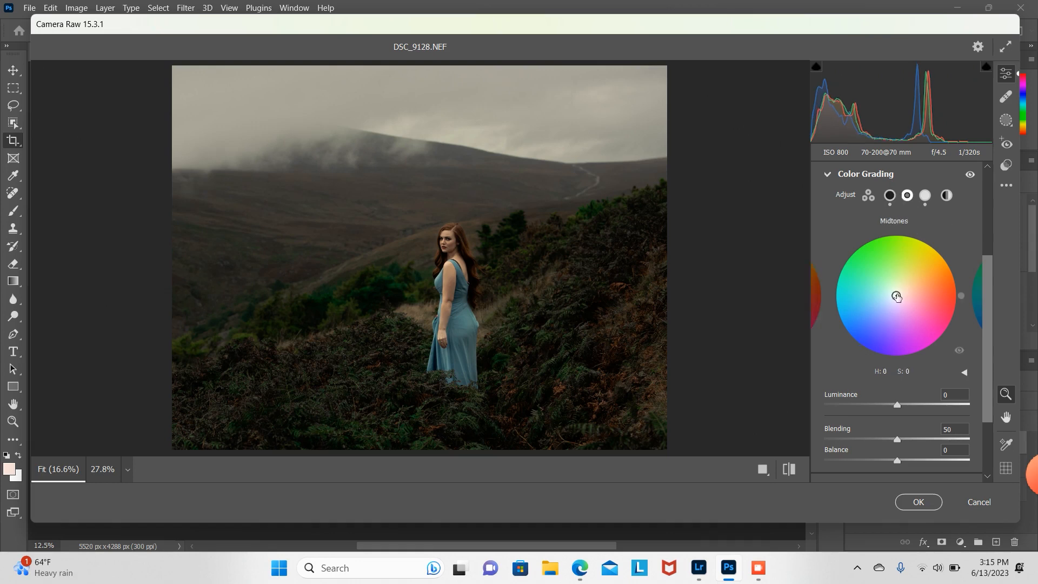
mouse_move(896, 296)
left_mouse_down()
mouse_move(845, 267)
mouse_move(864, 252)
mouse_move(839, 311)
mouse_move(877, 347)
left_mouse_up()
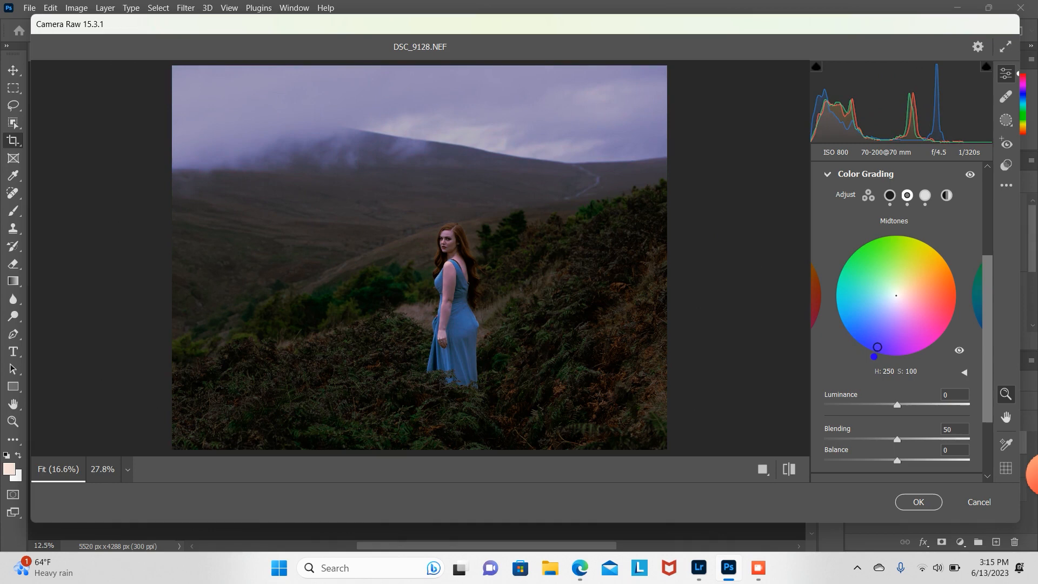
left_click(890, 323)
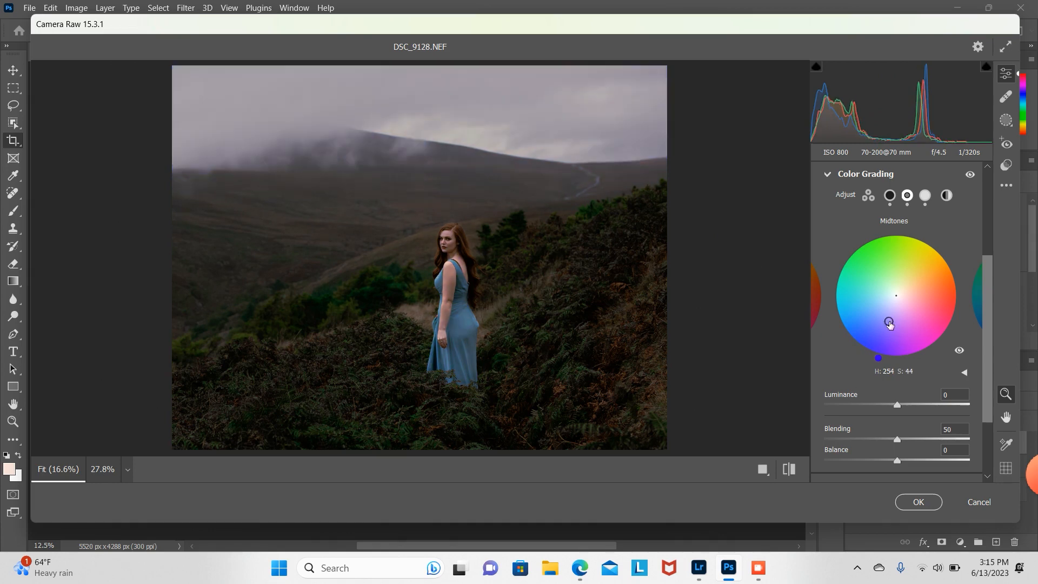
left_click_drag(890, 323, 895, 300)
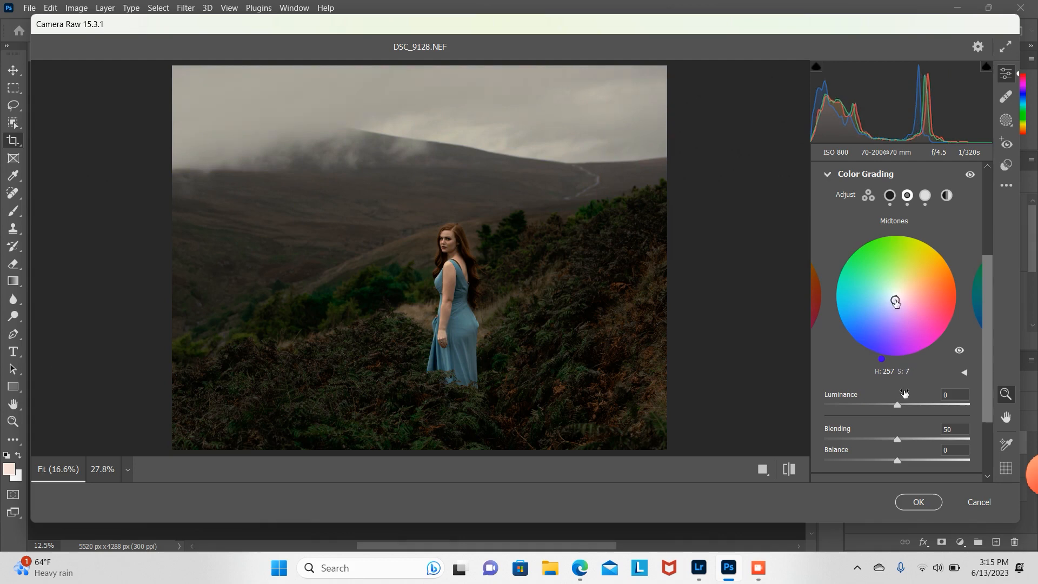
left_click_drag(883, 361, 876, 359)
left_click_drag(896, 301, 895, 298)
left_click(829, 176)
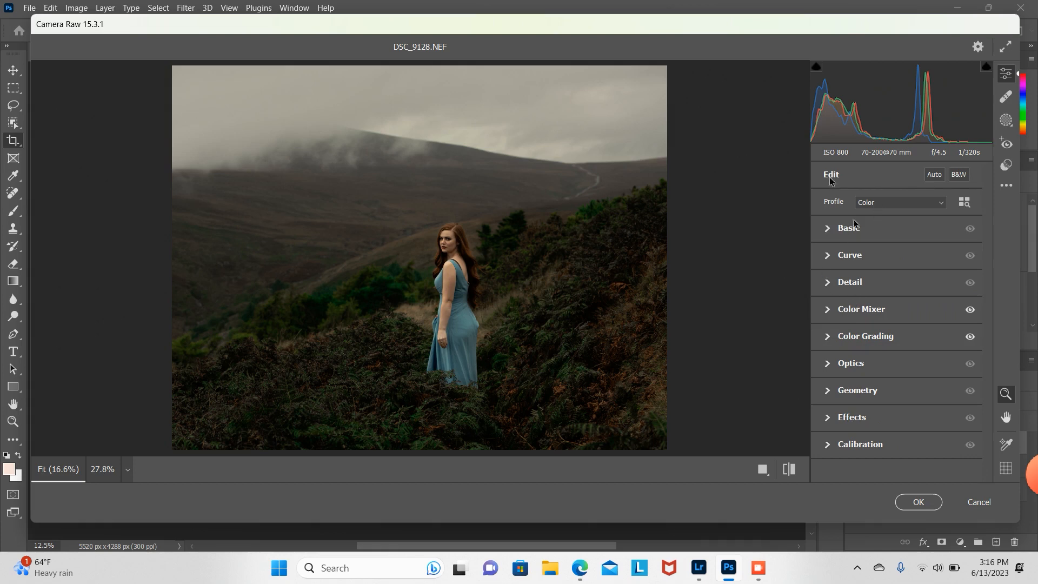
Step: Raise the overall Saturation to +7 in the Basic panel and apply the Camera Raw edits
left_click(830, 228)
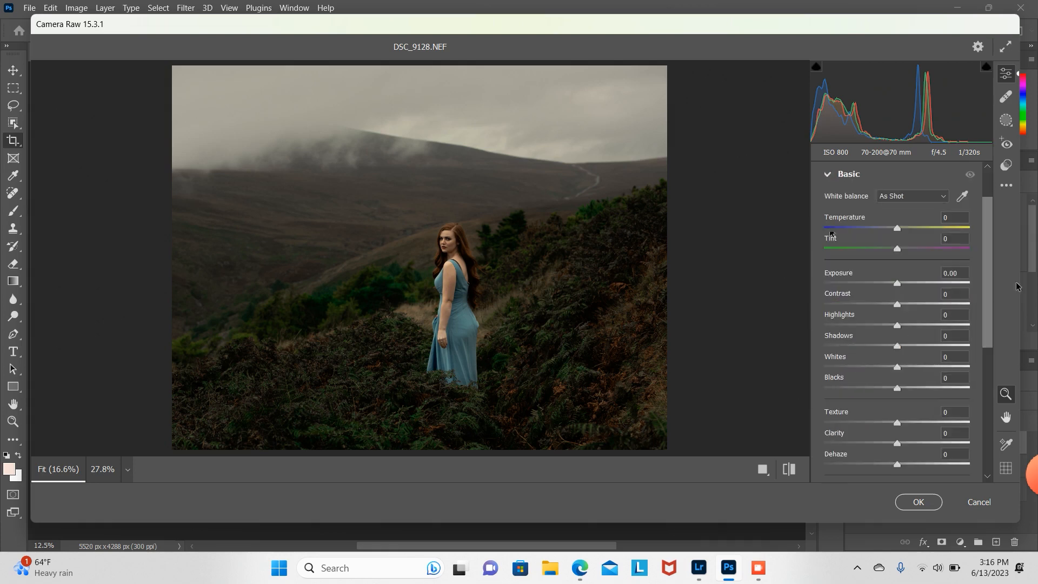
scroll(992, 315, "down", 2)
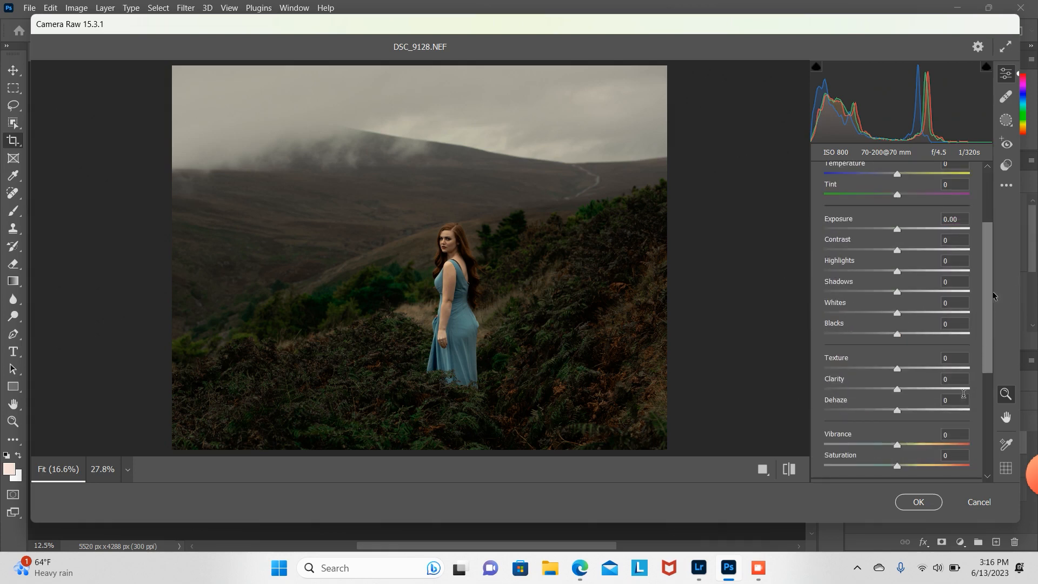
mouse_move(901, 467)
left_mouse_down()
mouse_move(924, 469)
mouse_move(907, 472)
left_mouse_up()
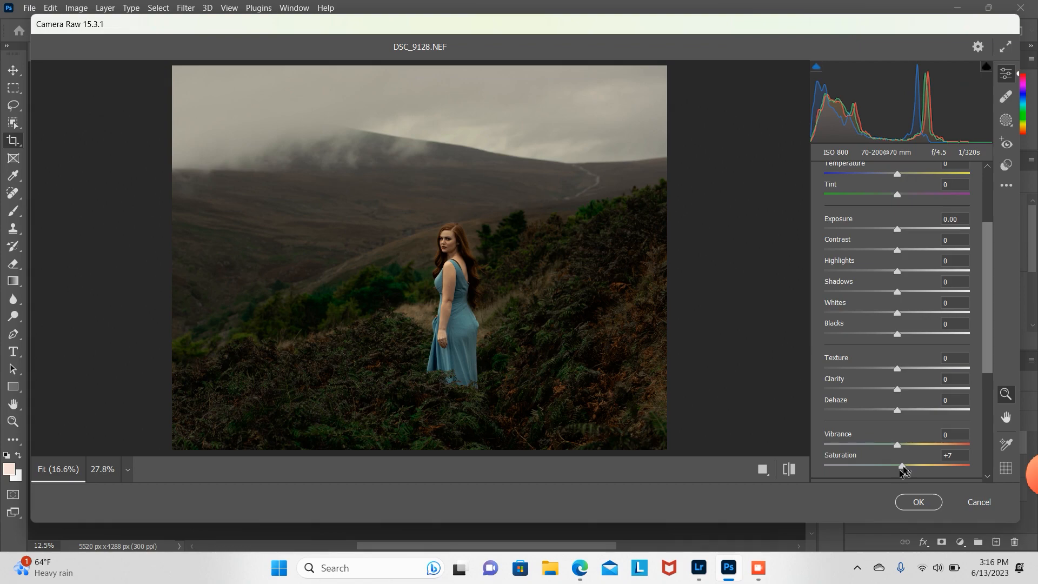
left_click_drag(903, 468, 901, 468)
left_click(919, 501)
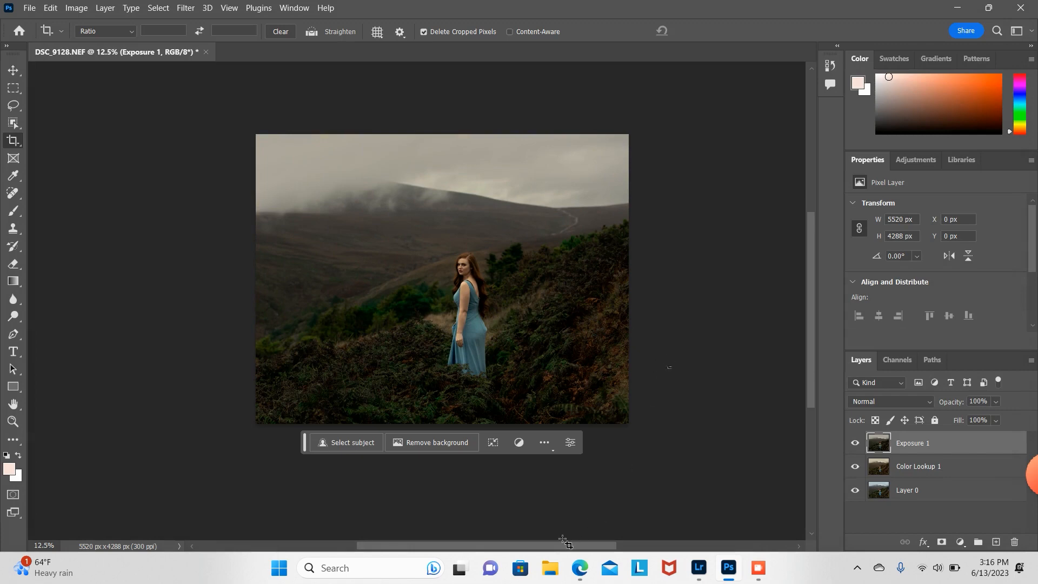
Step: Toggle the Exposure 1 layer's visibility off and on to compare the edit
left_click_drag(550, 547, 575, 548)
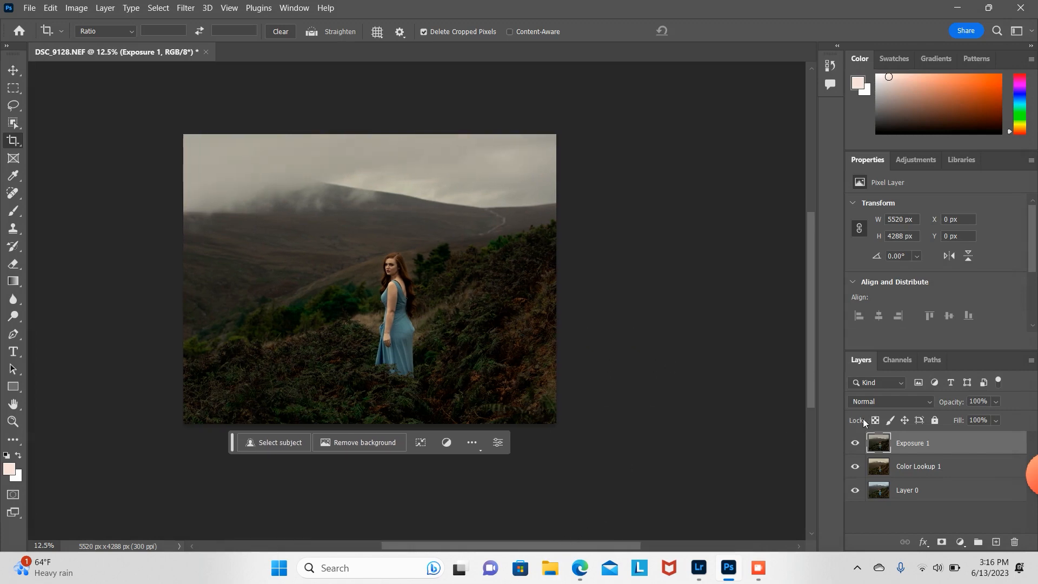
left_click(855, 443)
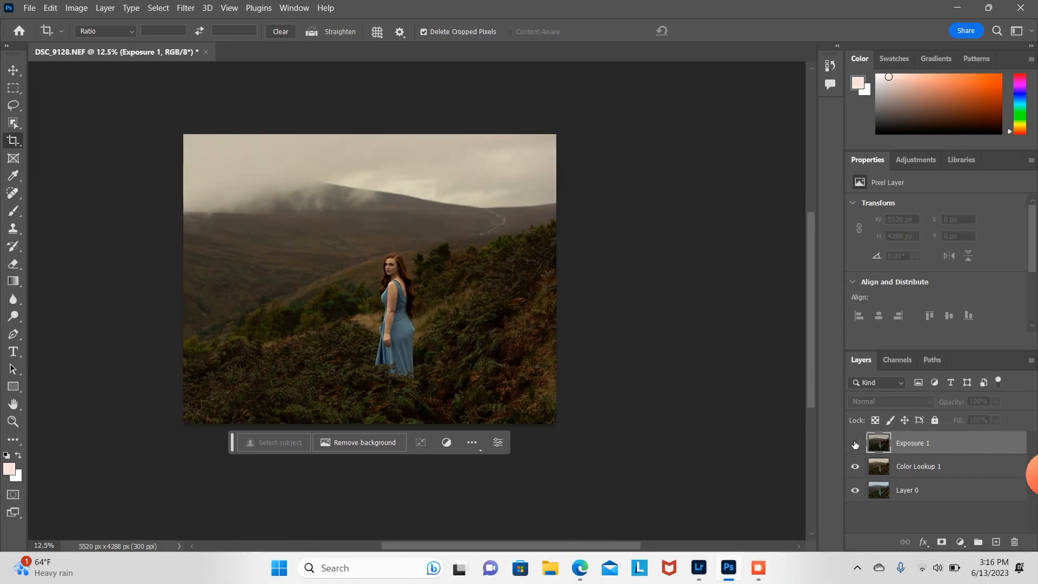
left_click(855, 444)
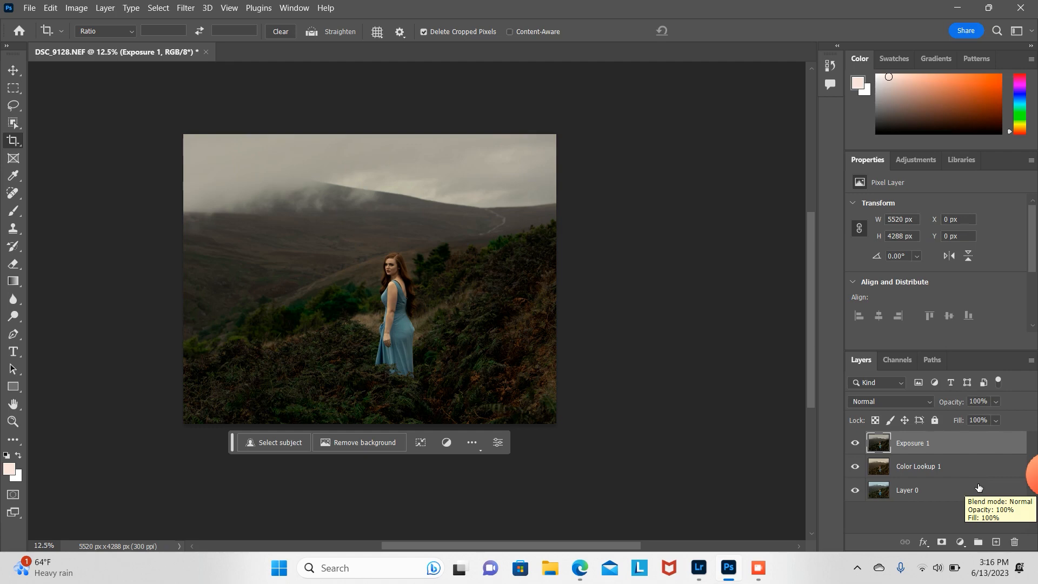
Step: Lower the Exposure 1 layer's opacity to 76%
left_click(997, 402)
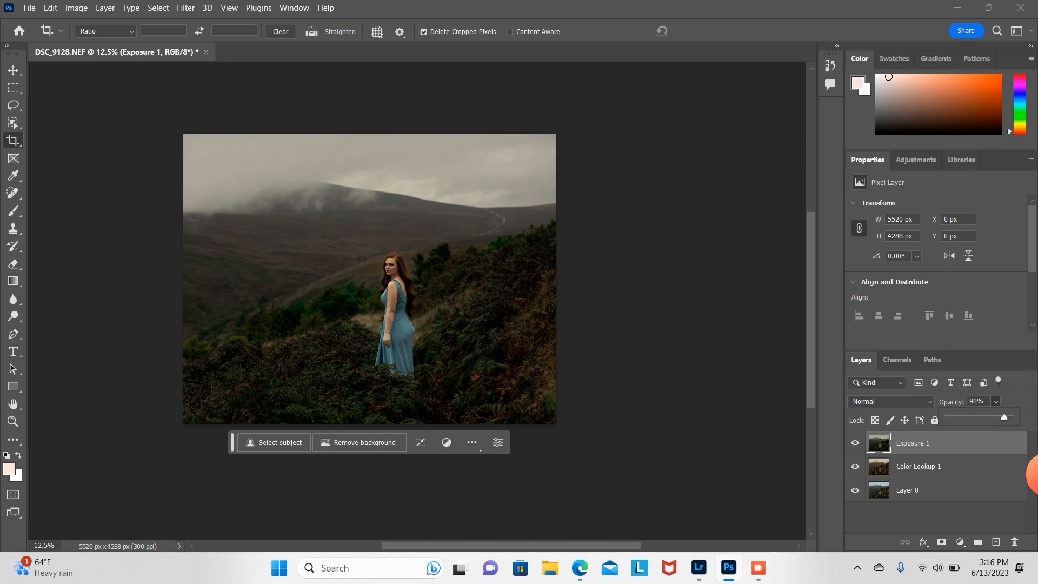
left_click_drag(1006, 416, 995, 419)
Step: Try to merge the Color Lookup 1 layer with the layers above, then undo it
left_click(984, 468, "shift")
right_click(984, 468)
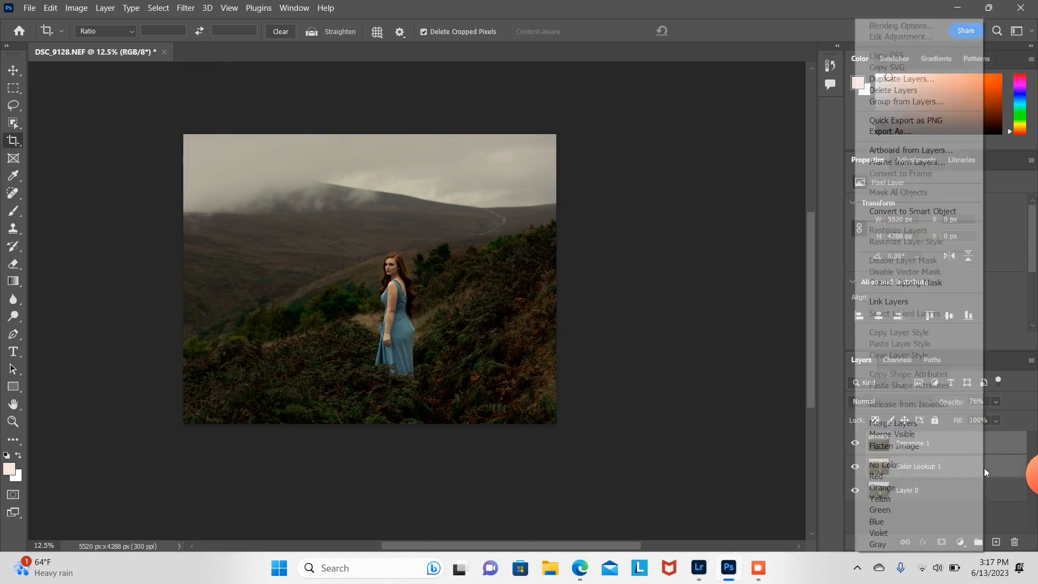
left_click(925, 420)
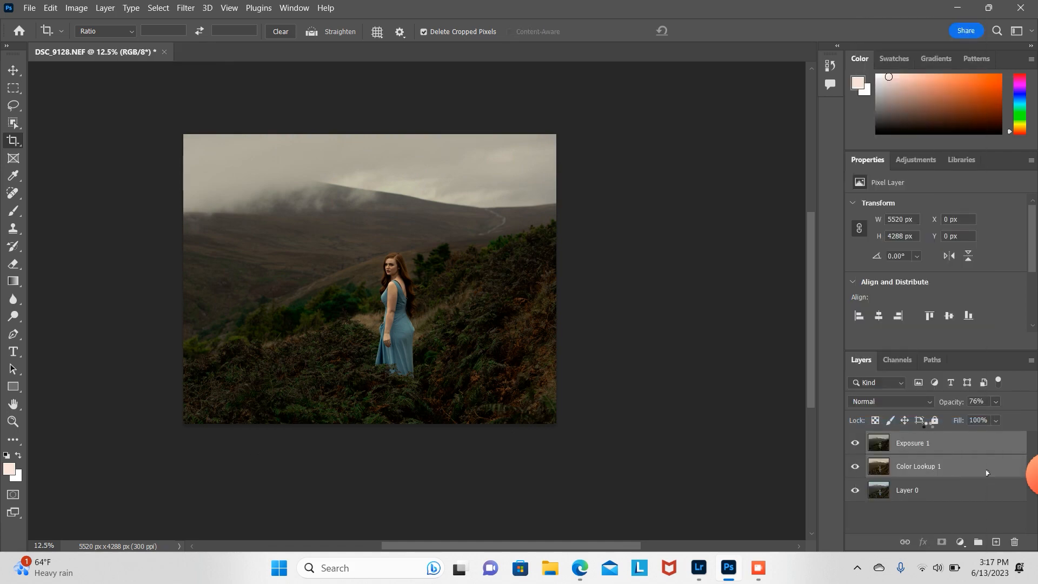
key("ctrl+z")
Step: Reset the Exposure 1 layer's opacity to 100%
left_click(956, 492)
left_click(956, 472)
left_click(950, 454)
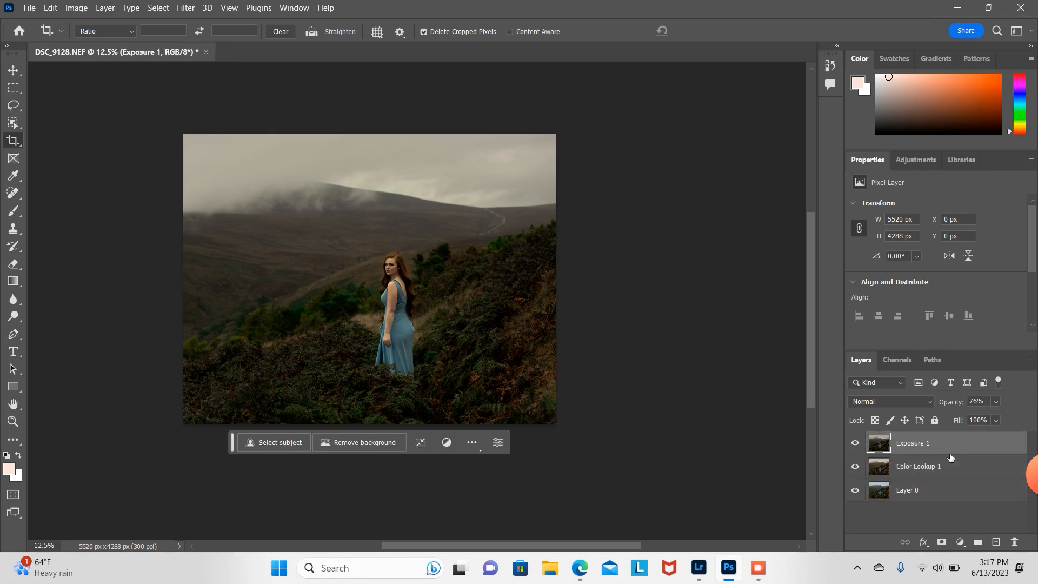
left_click(996, 402)
left_click_drag(1007, 415, 1025, 416)
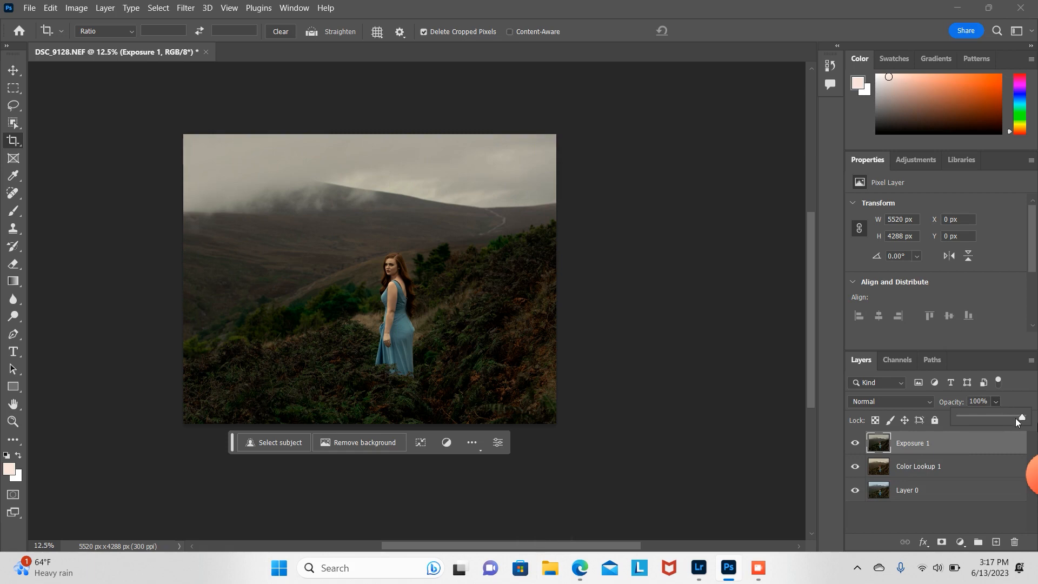
Step: Duplicate the Color Lookup 1 layer, then delete the copy
left_click(944, 471)
key("ctrl+j")
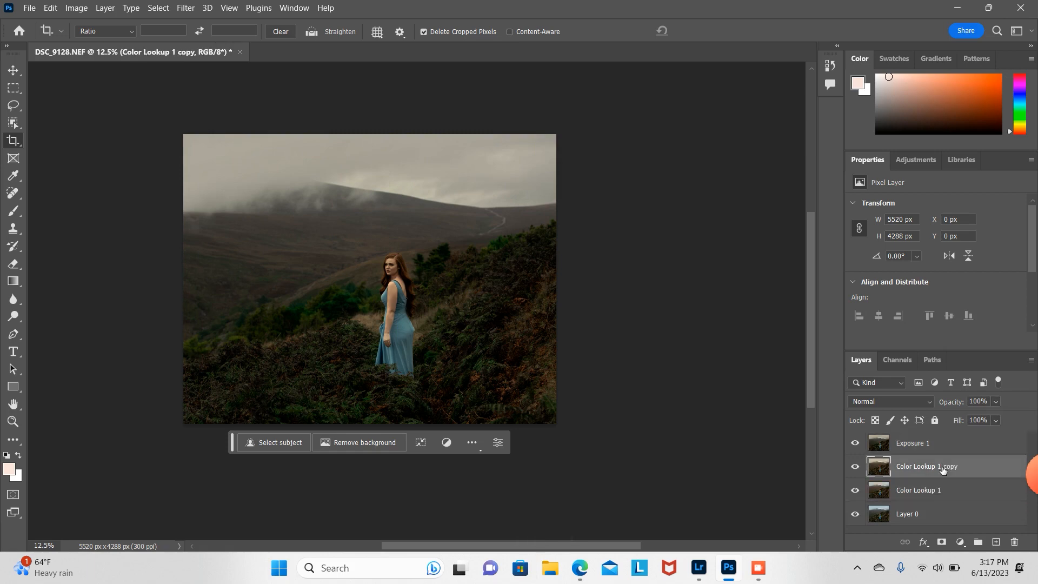
left_click(992, 453)
left_click(996, 401)
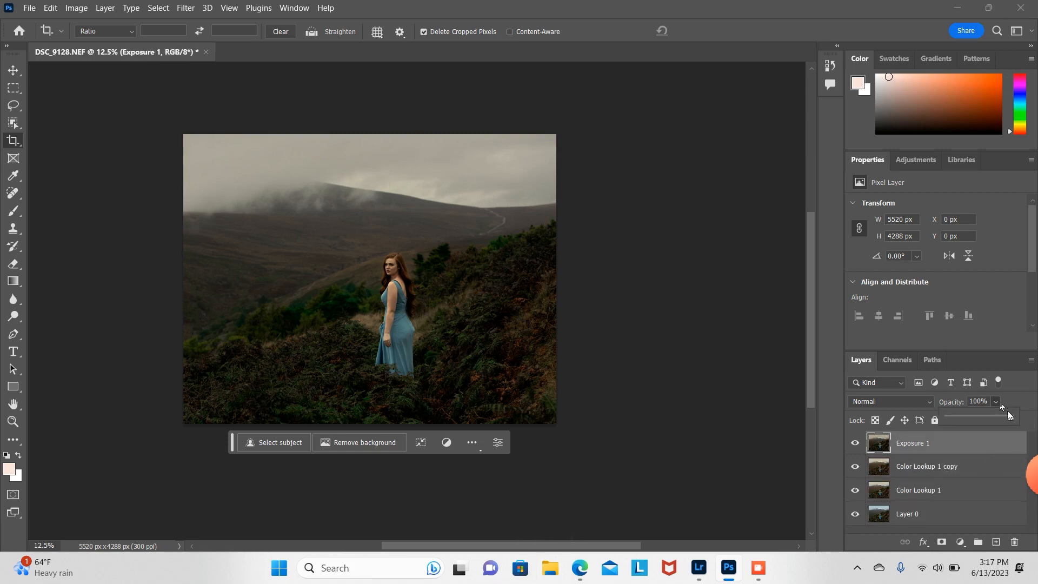
left_click_drag(1013, 417, 1004, 416)
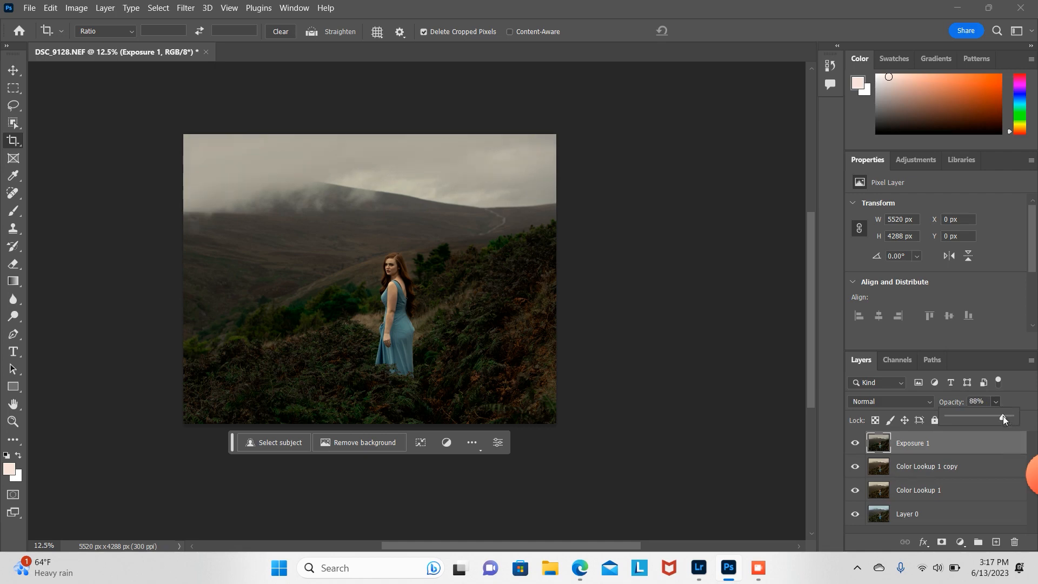
left_click(972, 466, "shift")
right_click(972, 466)
left_click(882, 423)
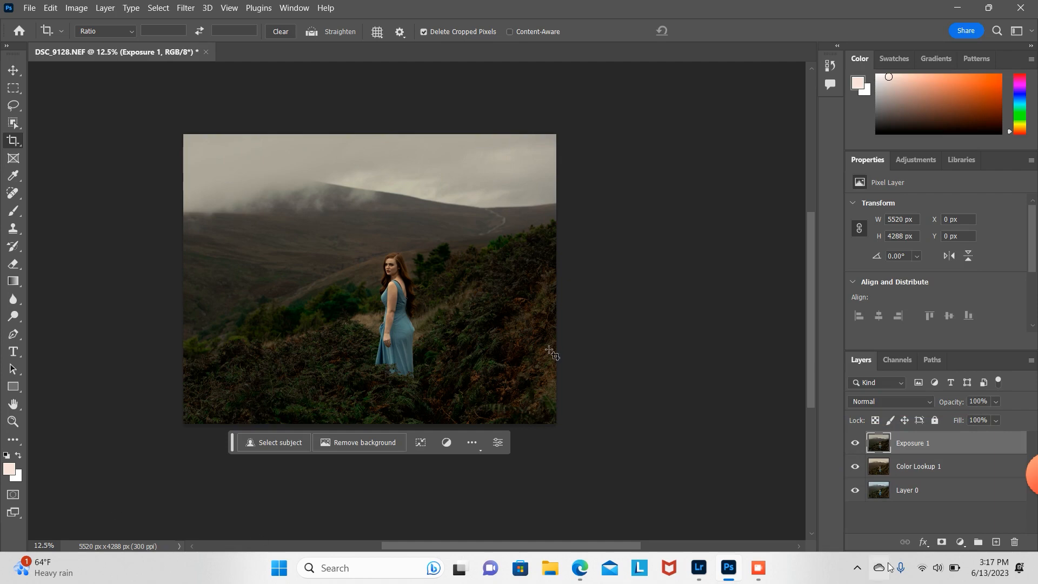
Step: Add an Exposure adjustment layer and set its exposure to about -1.22
left_click(962, 543)
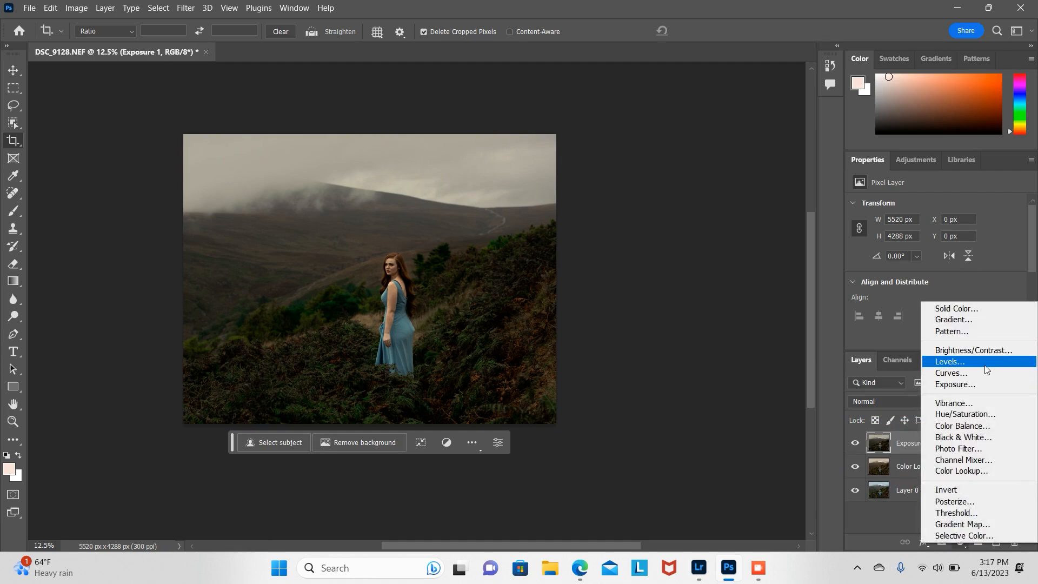
left_click(956, 384)
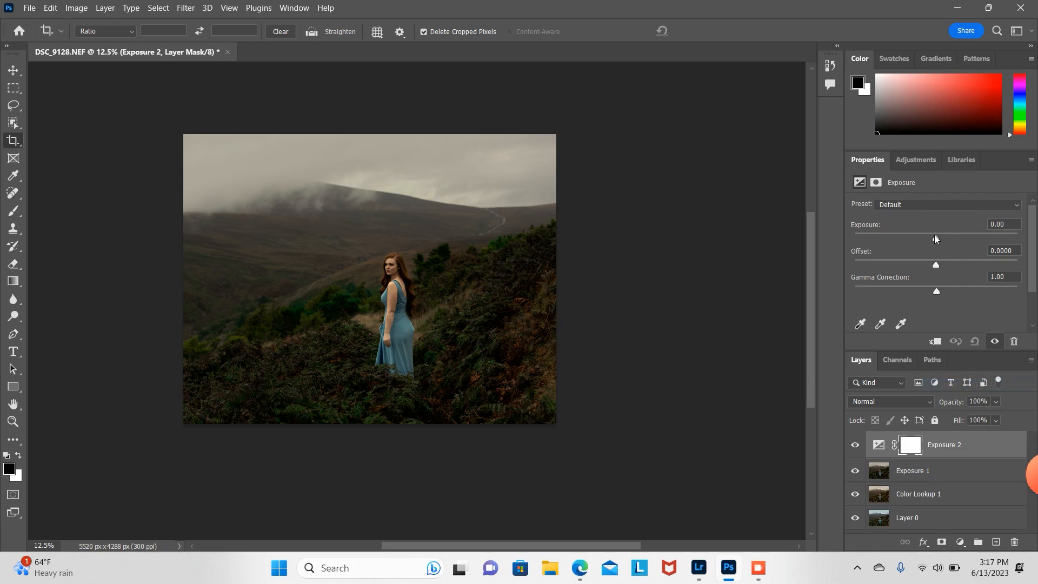
left_click_drag(935, 235, 921, 251)
Step: Erase the darkening from the model's face on the Exposure 2 mask with a soft 306 px eraser at 19% opacity
left_click(14, 264)
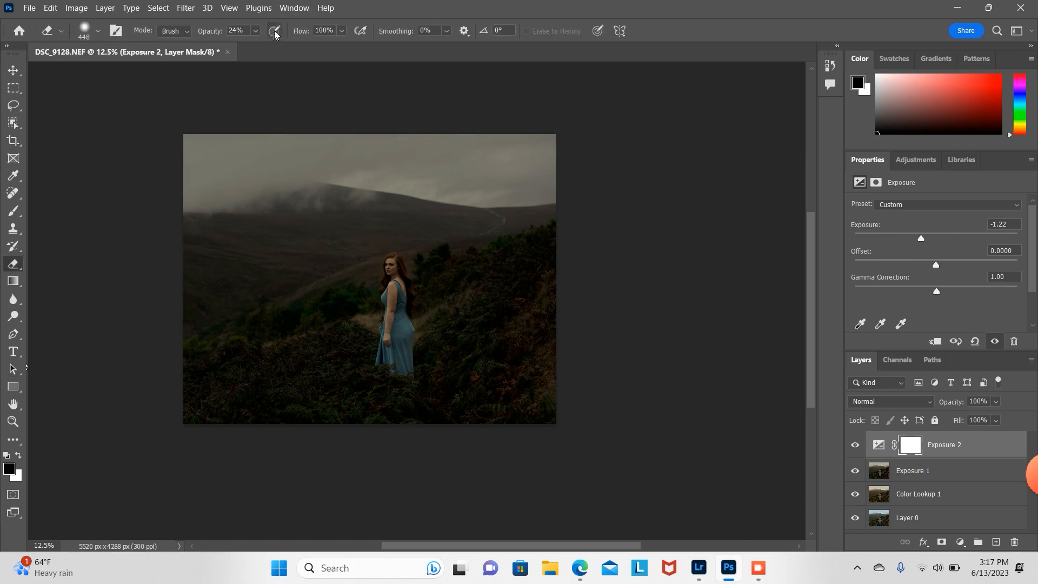
left_click(256, 31)
left_click_drag(260, 42, 256, 43)
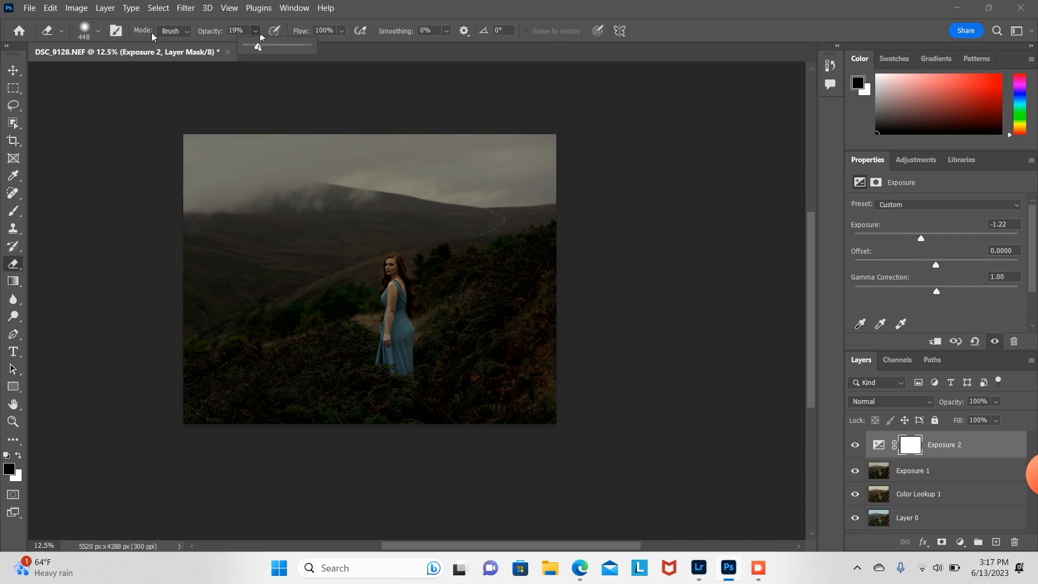
left_click(99, 31)
left_click_drag(153, 74, 157, 75)
left_click(14, 421)
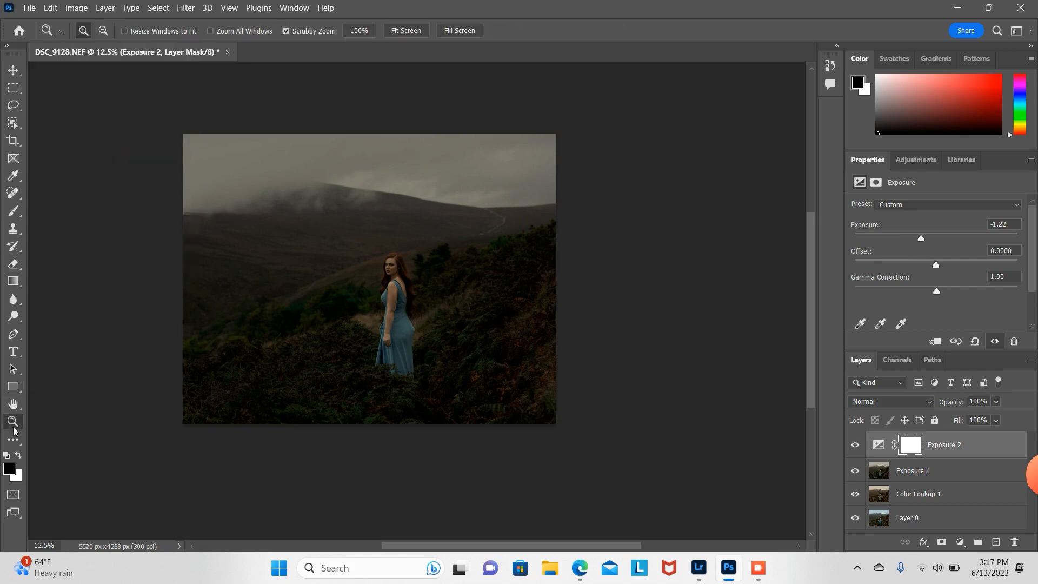
left_click(392, 288)
left_click(392, 288)
left_click(392, 288)
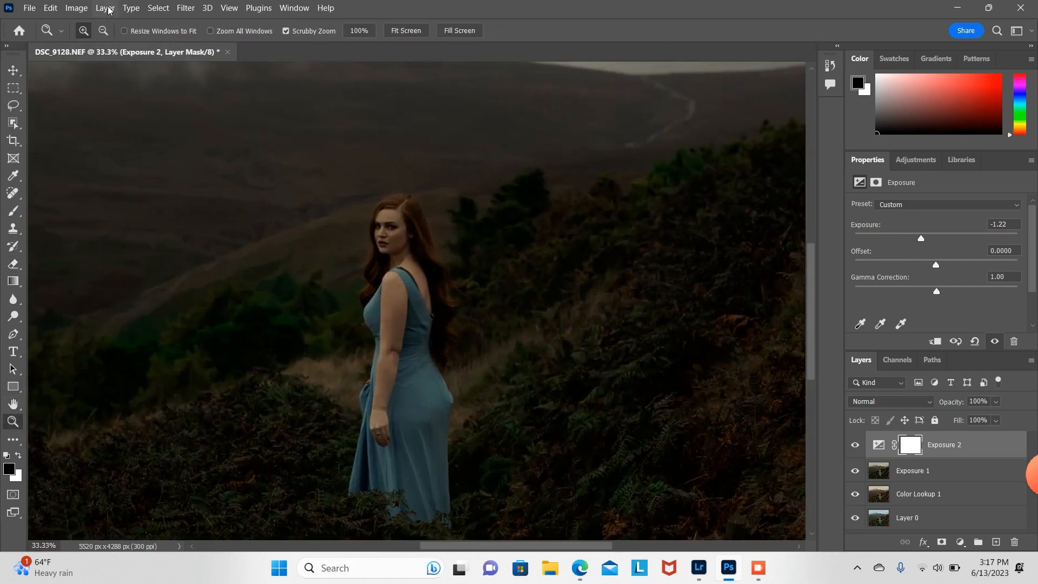
left_click(14, 264)
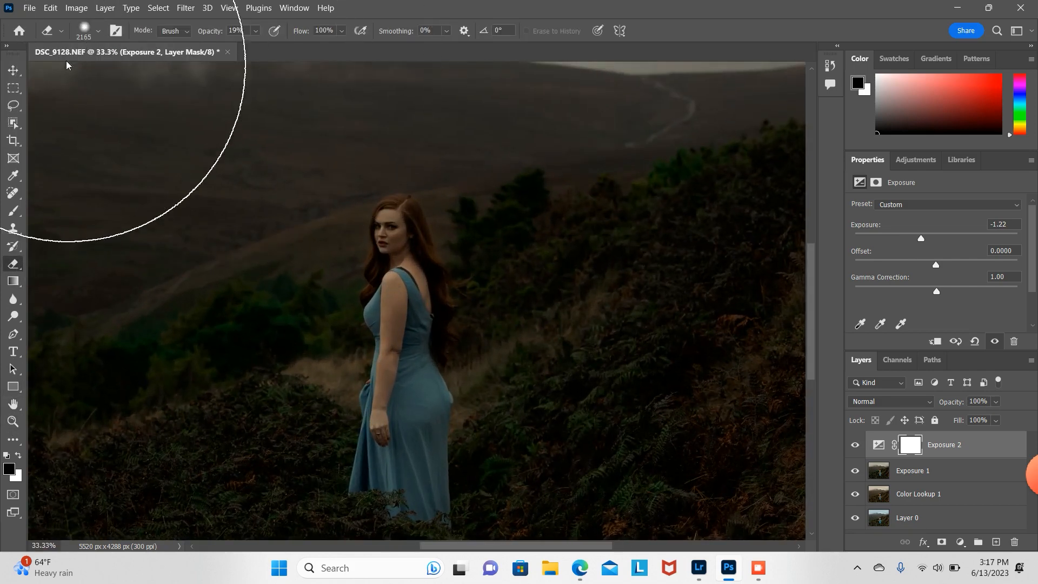
left_click(99, 31)
left_click_drag(156, 75, 147, 77)
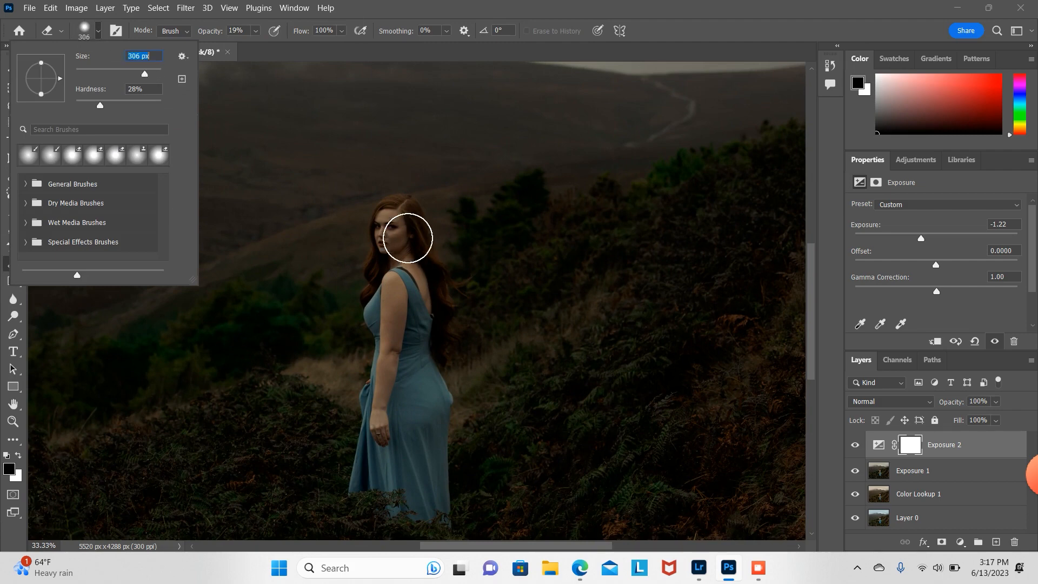
left_click(387, 227)
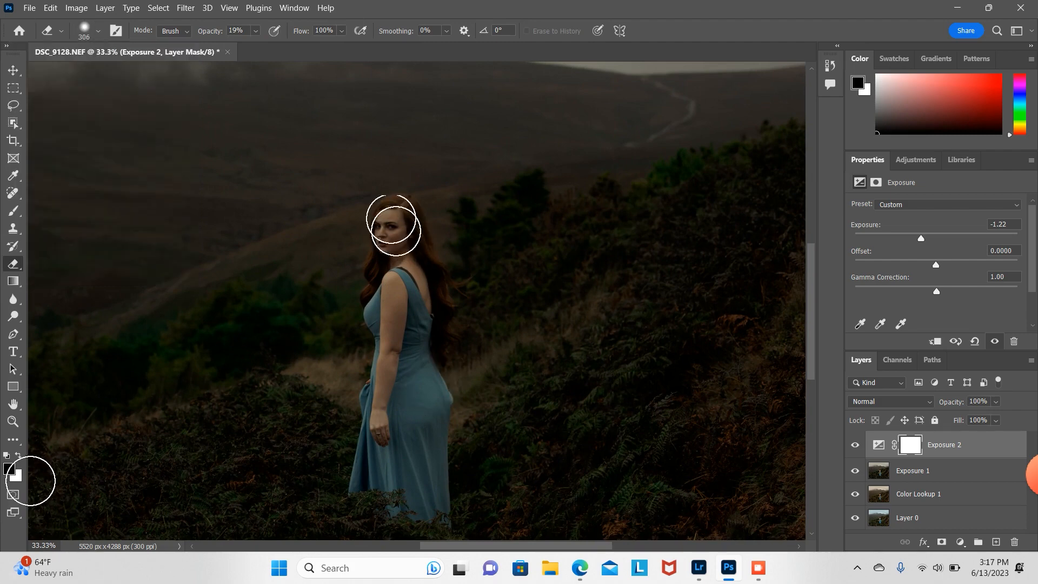
left_click(19, 456)
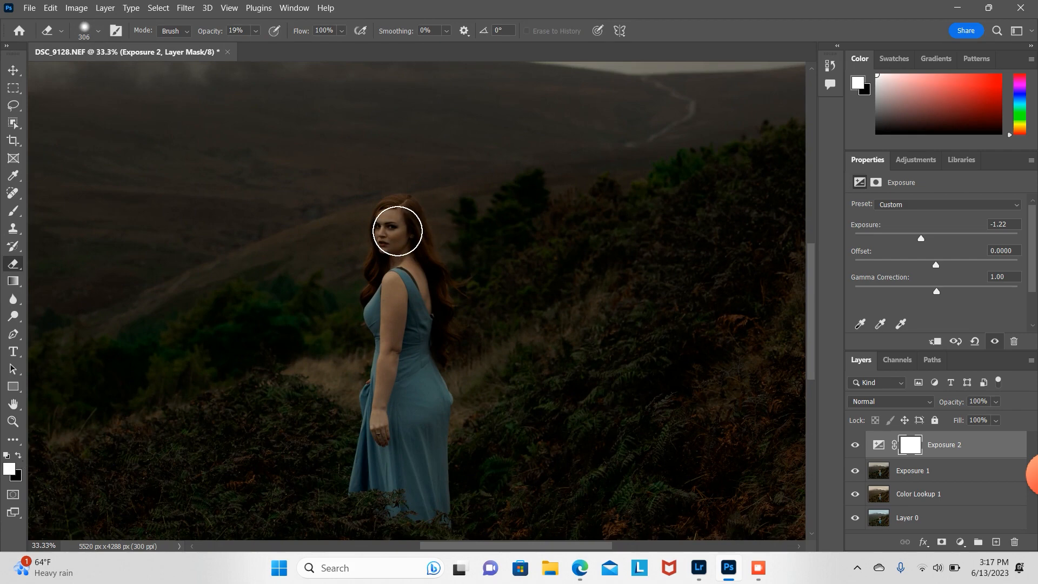
mouse_move(399, 231)
left_mouse_down()
mouse_move(388, 319)
mouse_move(400, 224)
mouse_move(384, 429)
mouse_move(392, 339)
mouse_move(381, 324)
mouse_move(395, 221)
mouse_move(408, 244)
mouse_move(409, 306)
mouse_move(391, 394)
mouse_move(405, 262)
mouse_move(397, 237)
mouse_move(405, 353)
mouse_move(391, 400)
mouse_move(392, 313)
mouse_move(378, 278)
mouse_move(398, 218)
left_mouse_up()
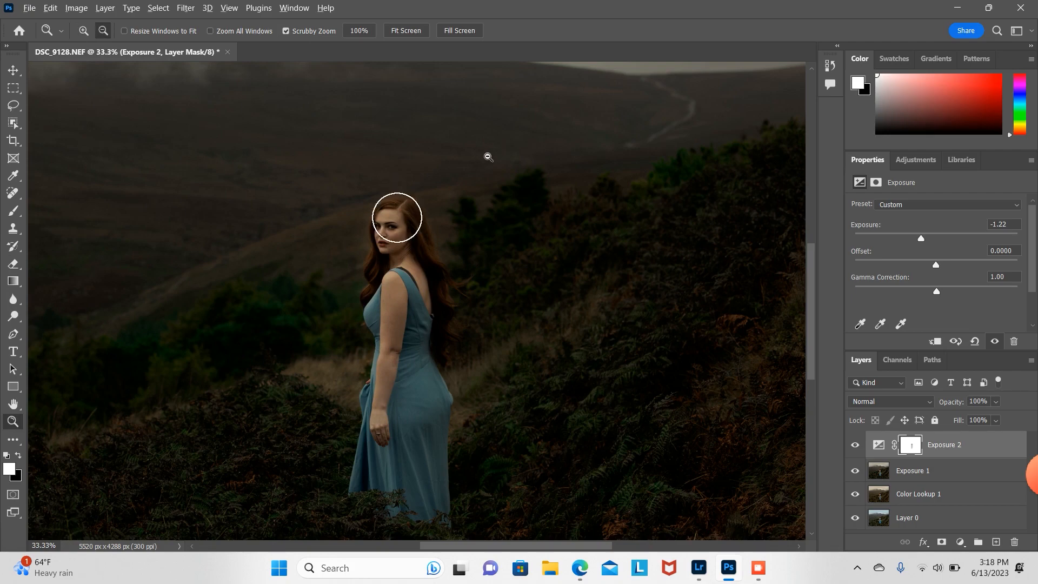
Step: Lower the Exposure 2 layer's opacity to 39%
left_click(487, 157, "alt")
left_click(486, 158, "alt")
left_click(487, 158, "alt")
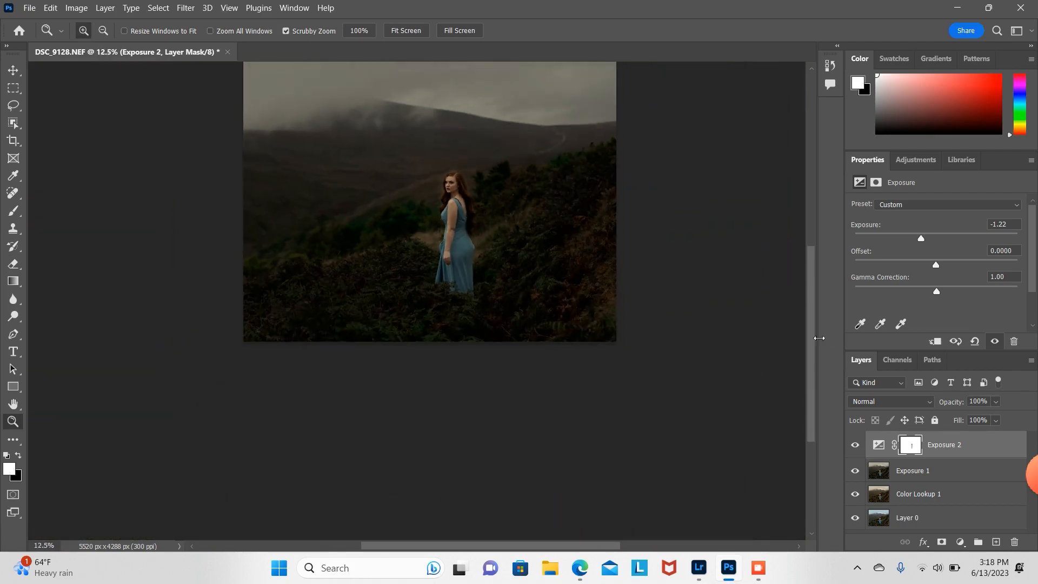
left_click(995, 401)
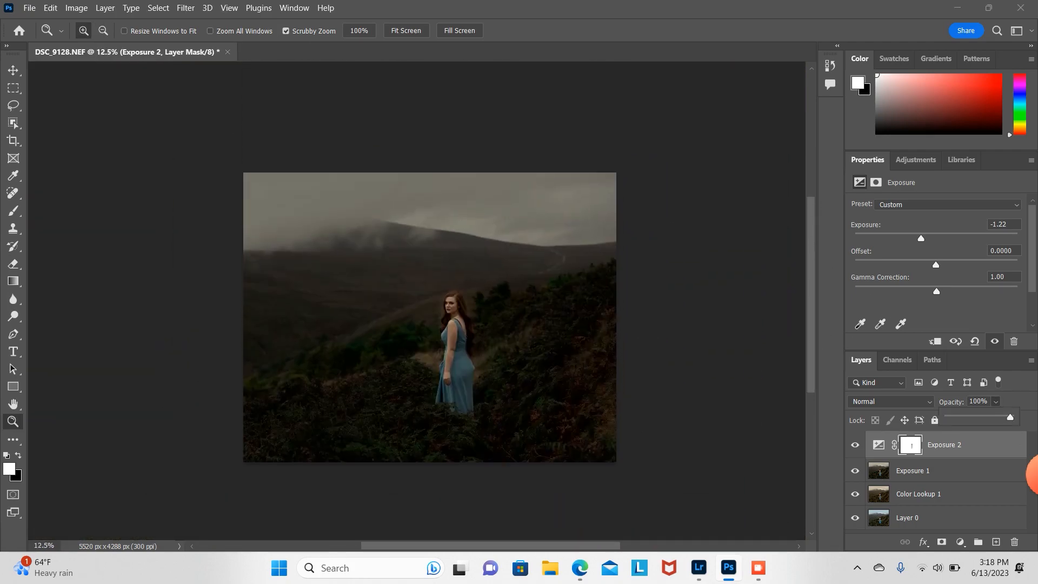
left_click(993, 418)
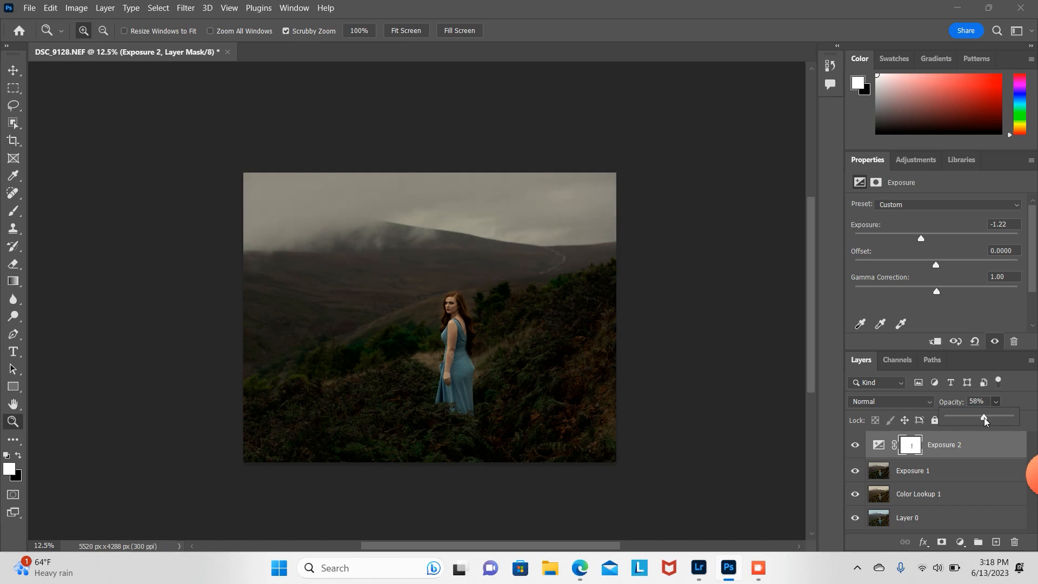
left_click_drag(984, 417, 978, 418)
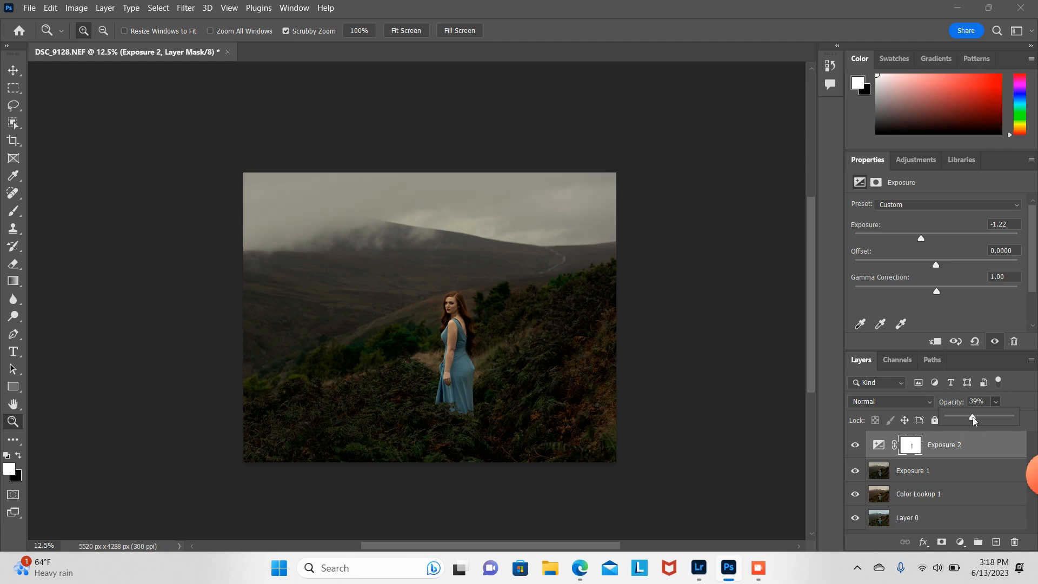
Step: Add a Color Lookup layer above Exposure 1 using EdgyAmber.3DL and set its blend mode to Hue
left_click(966, 469)
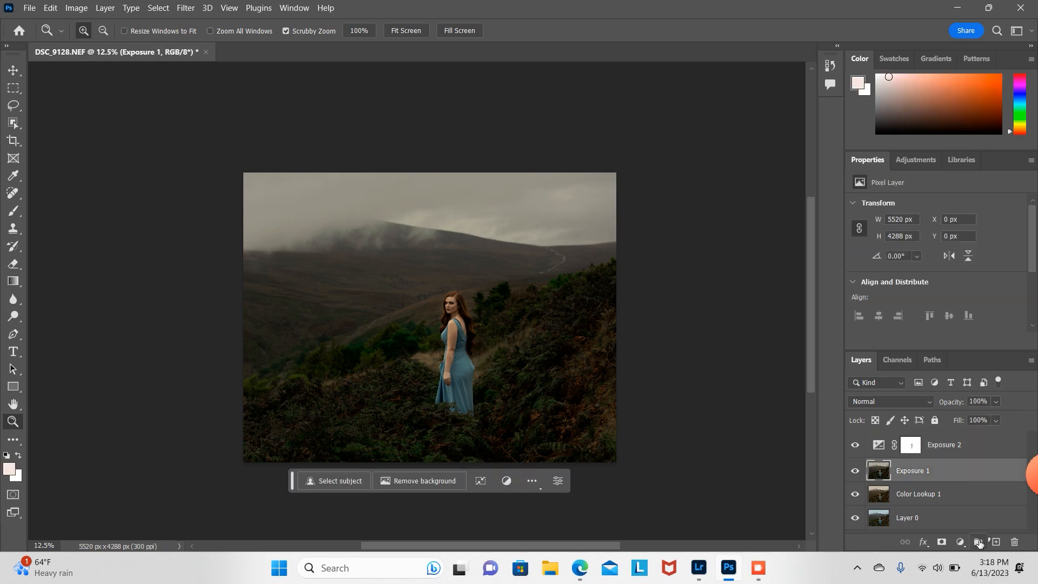
left_click(961, 542)
left_click(987, 470)
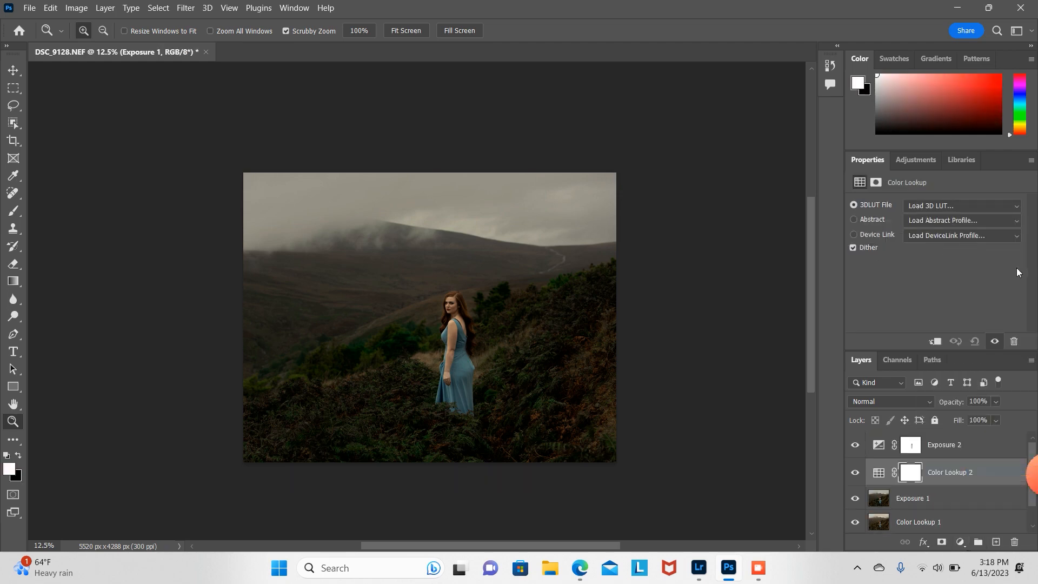
left_click(926, 200)
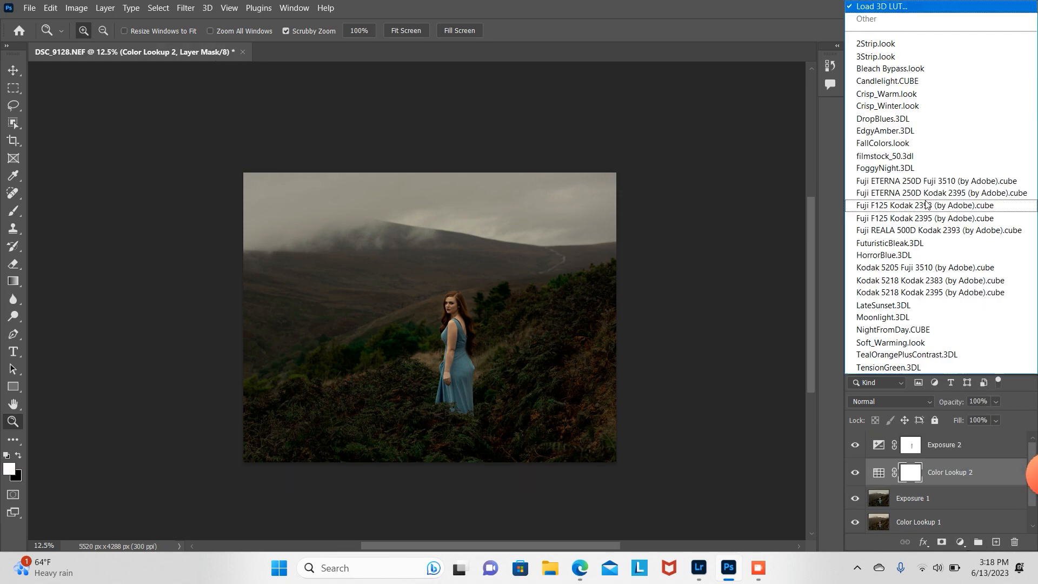
left_click(903, 130)
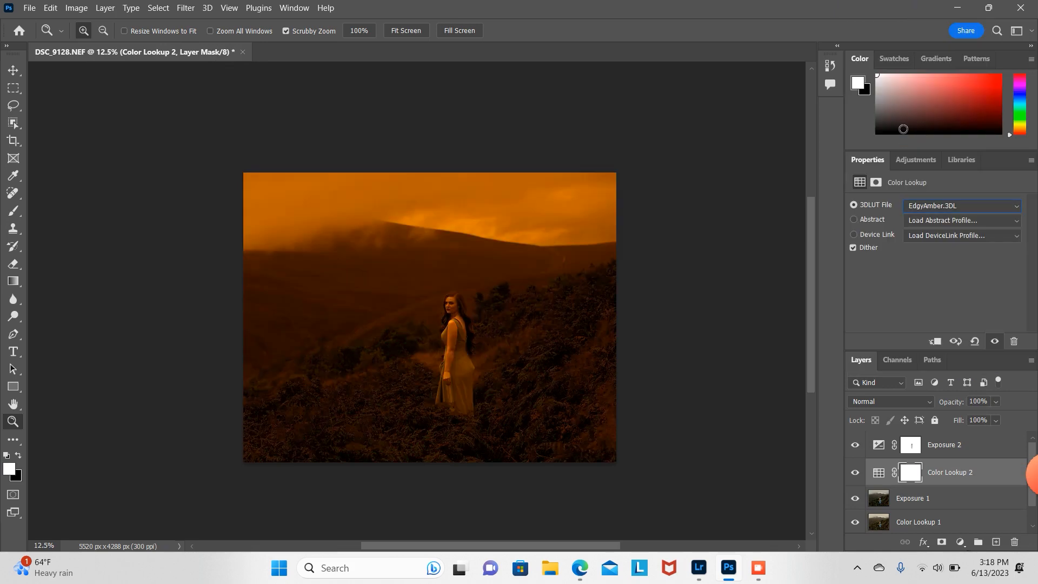
left_click(922, 403)
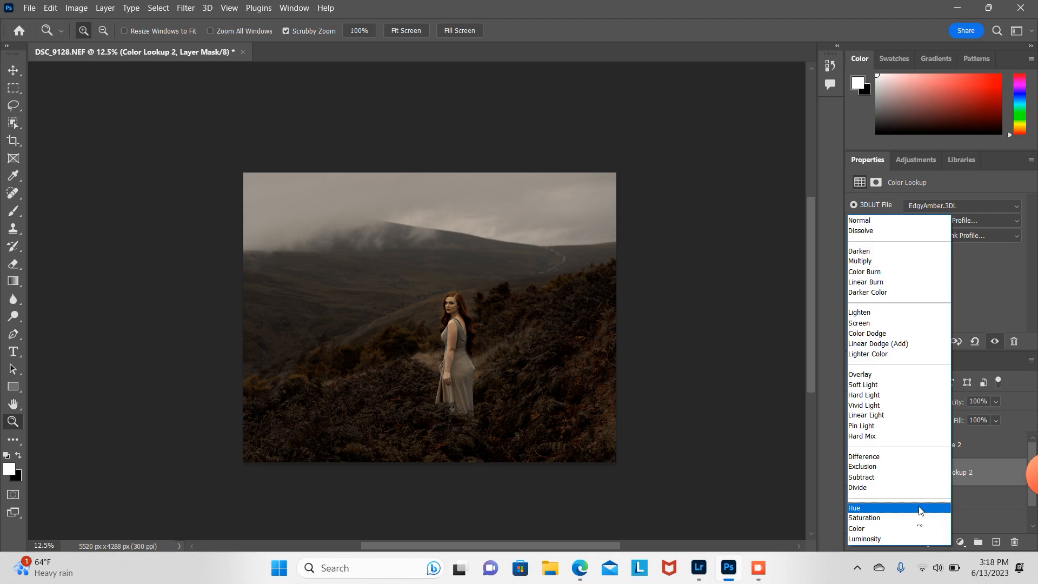
left_click(919, 508)
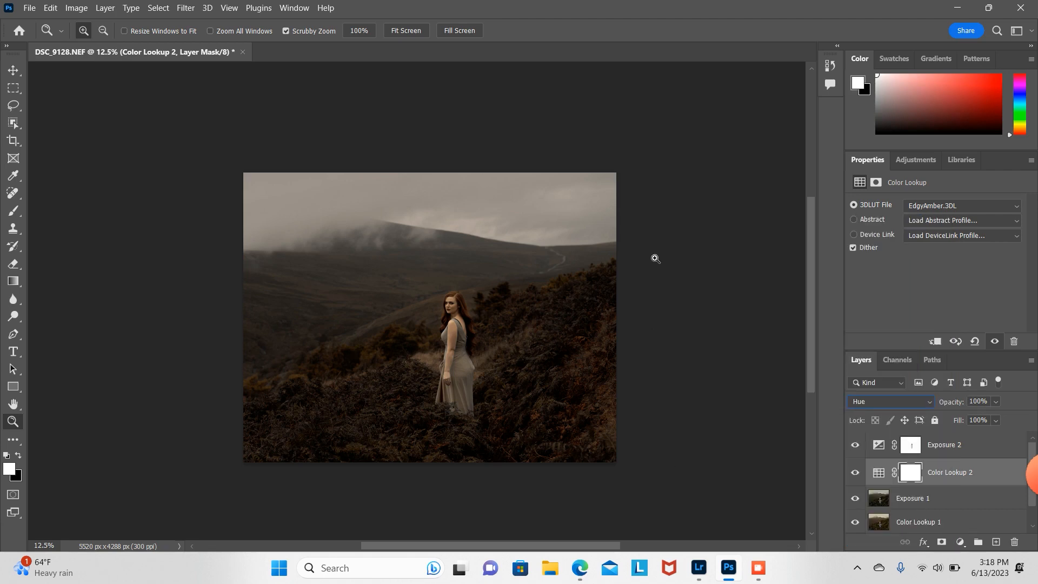
Step: Lower the Color Lookup 2 layer's opacity to 66%
left_click(997, 402)
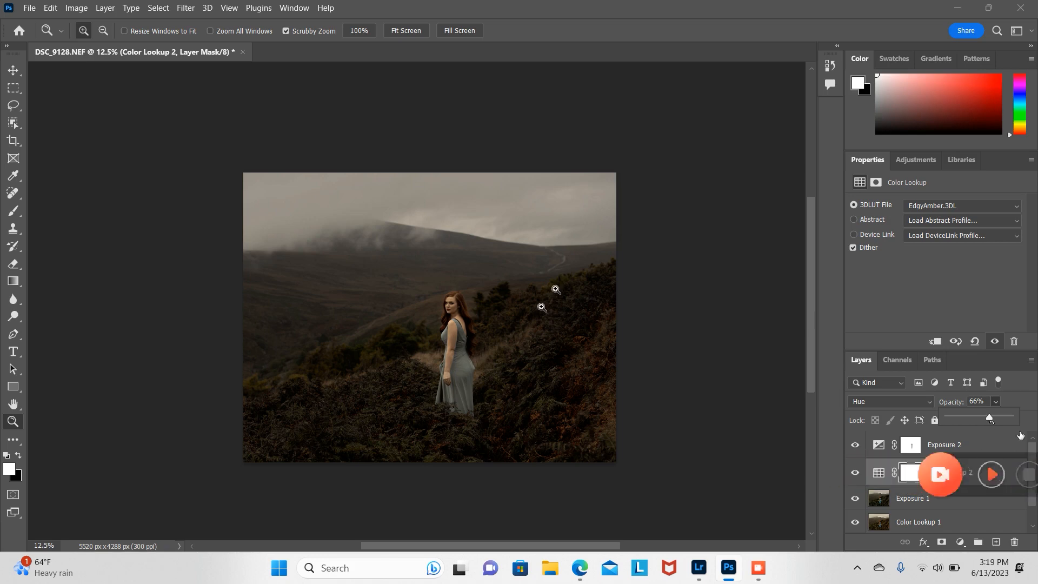
scroll(1030, 454, "down", 1)
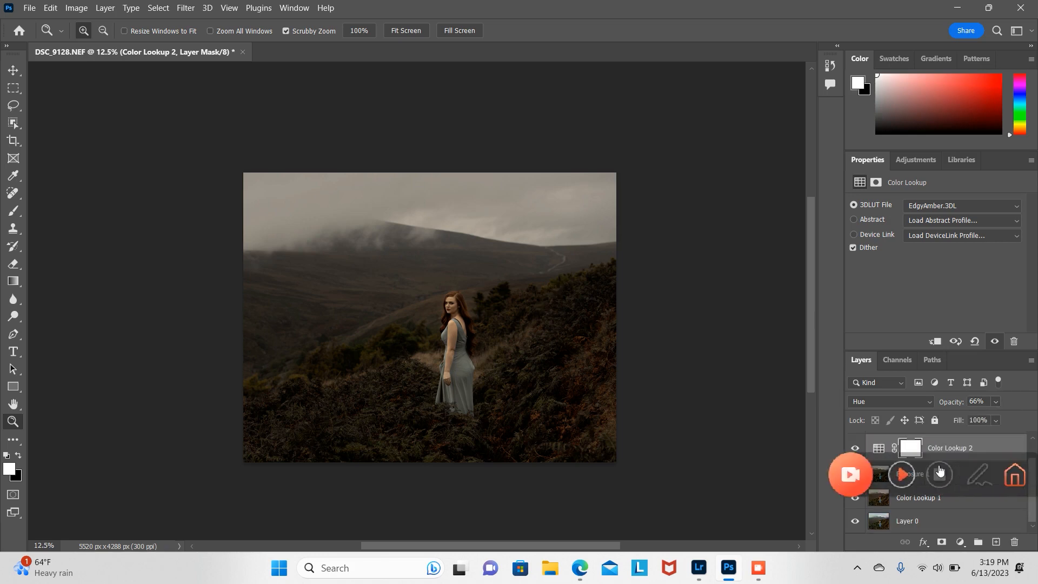
Step: Add a Color Balance layer above Exposure 1 with midtones Cyan/Red -43 and Yellow/Blue +13, then move it above Color Lookup 2
left_click(903, 479)
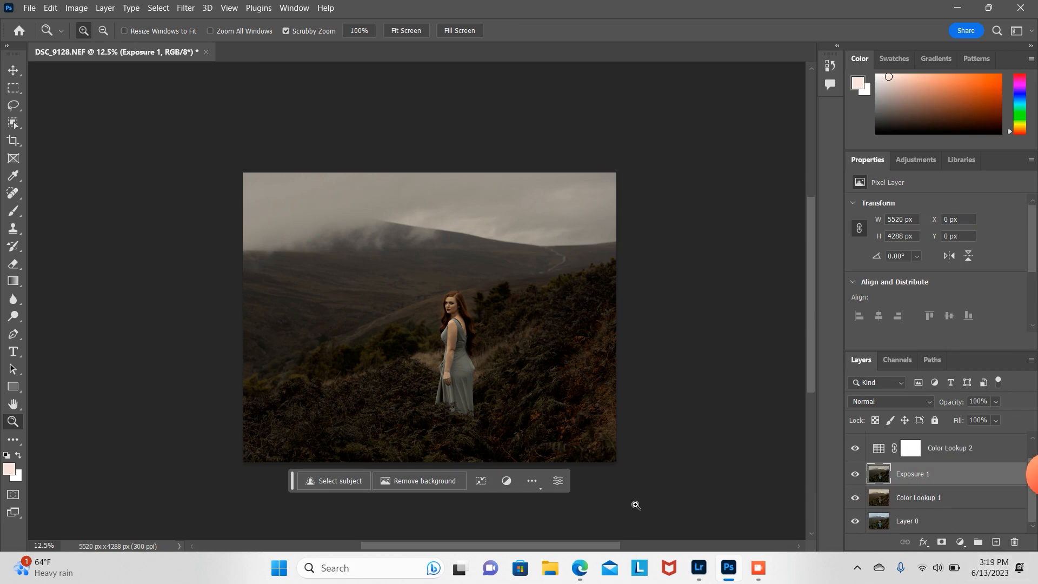
left_click(961, 543)
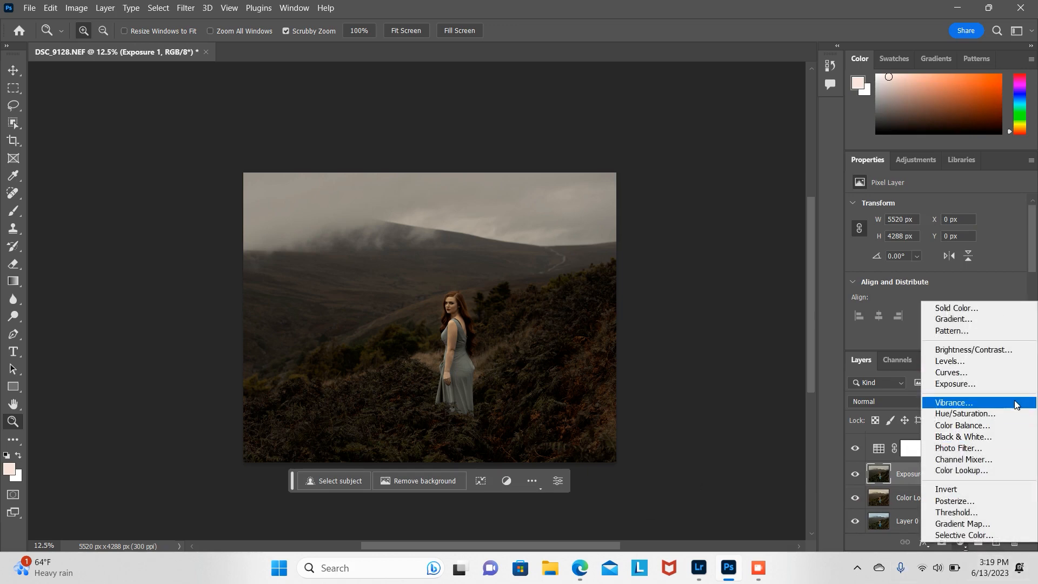
left_click(951, 426)
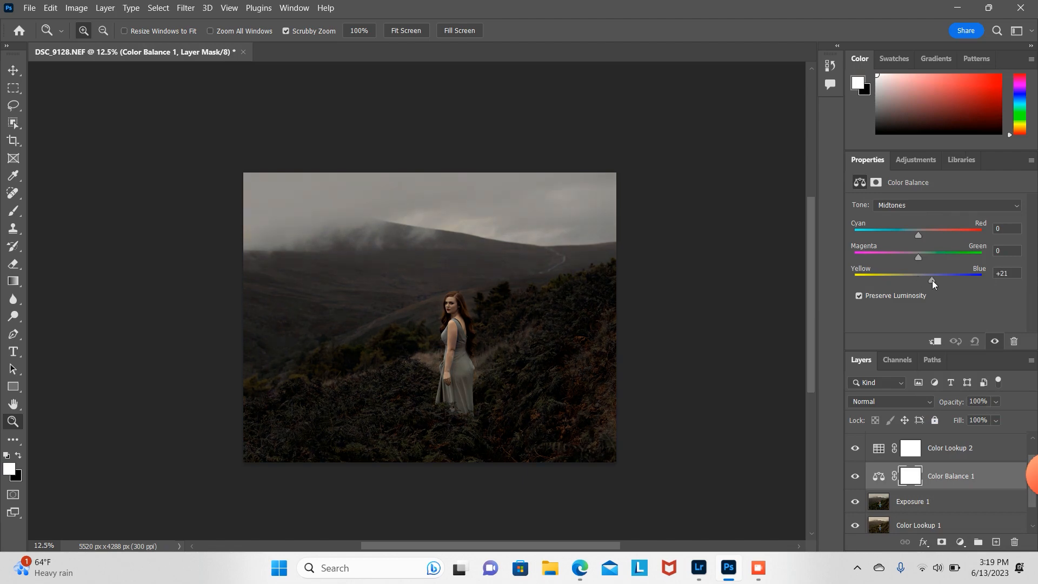
left_click_drag(933, 280, 927, 283)
left_click_drag(918, 236, 891, 241)
left_click_drag(957, 475, 956, 443)
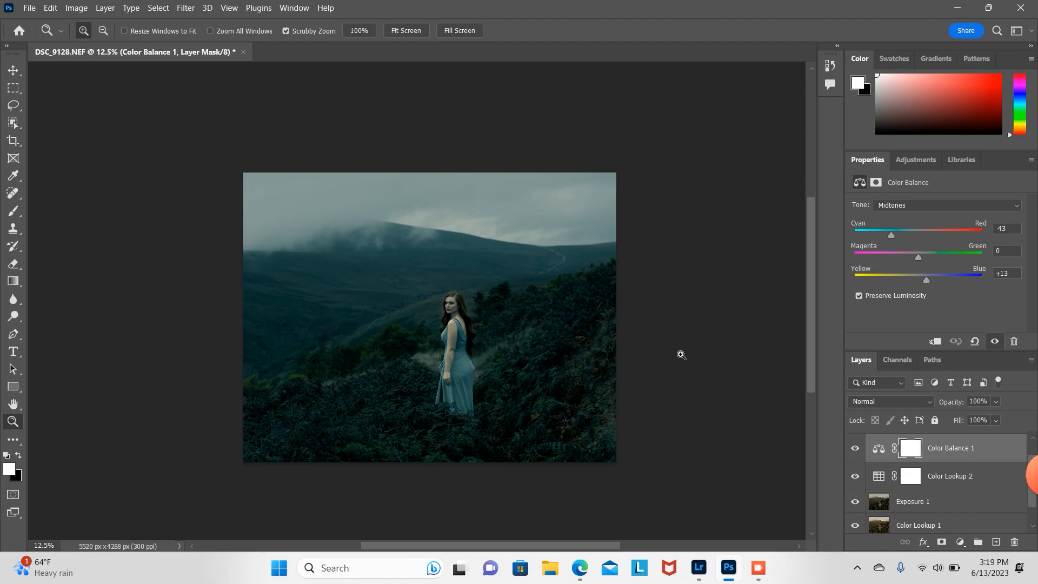
Step: Invert the Color Balance 1 layer mask to hide its effect
key("ctrl+i")
left_click(467, 371)
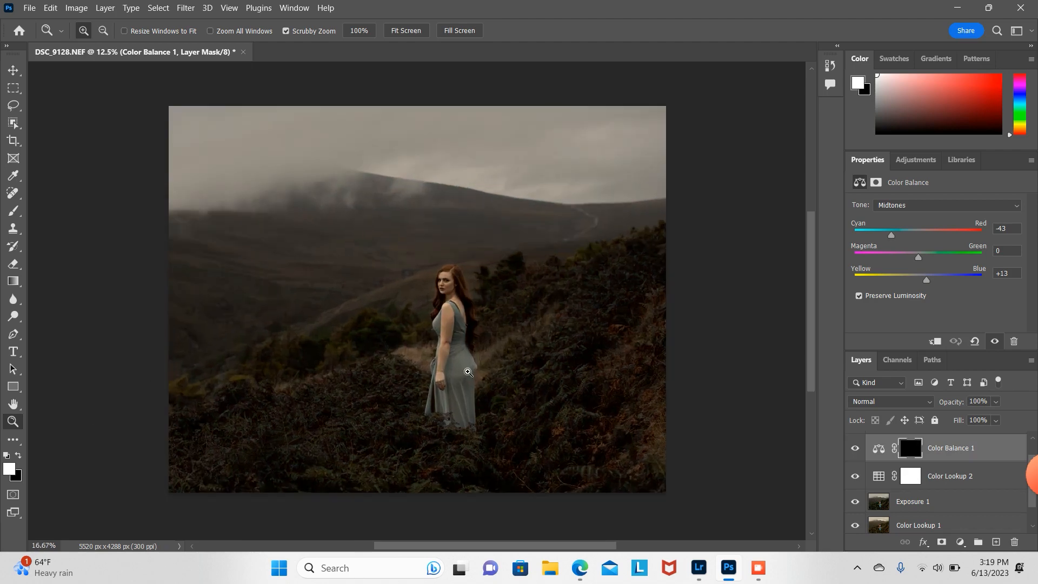
left_click(468, 371)
left_click(468, 371)
left_click(443, 356)
left_click(440, 352)
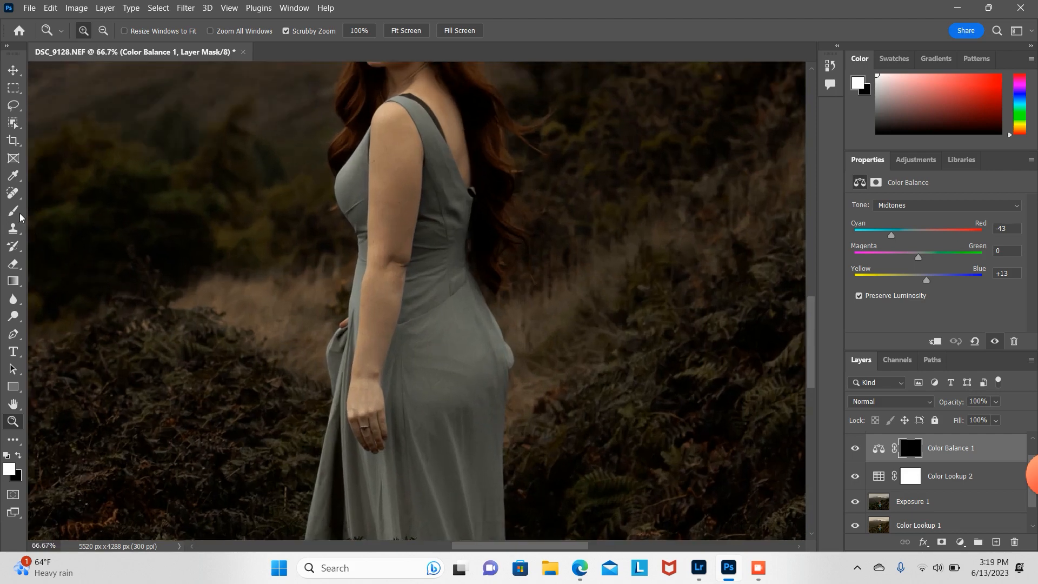
Step: Paint the Color Balance 1 effect back onto the dress with a soft white 165 px brush at 78% opacity
left_click(17, 213)
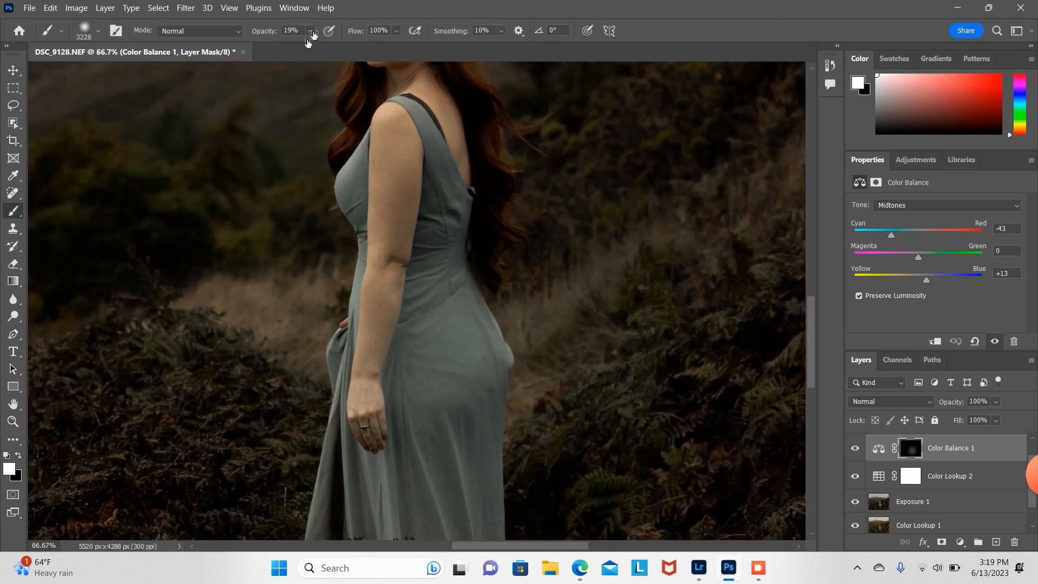
left_click(98, 31)
left_click(133, 74)
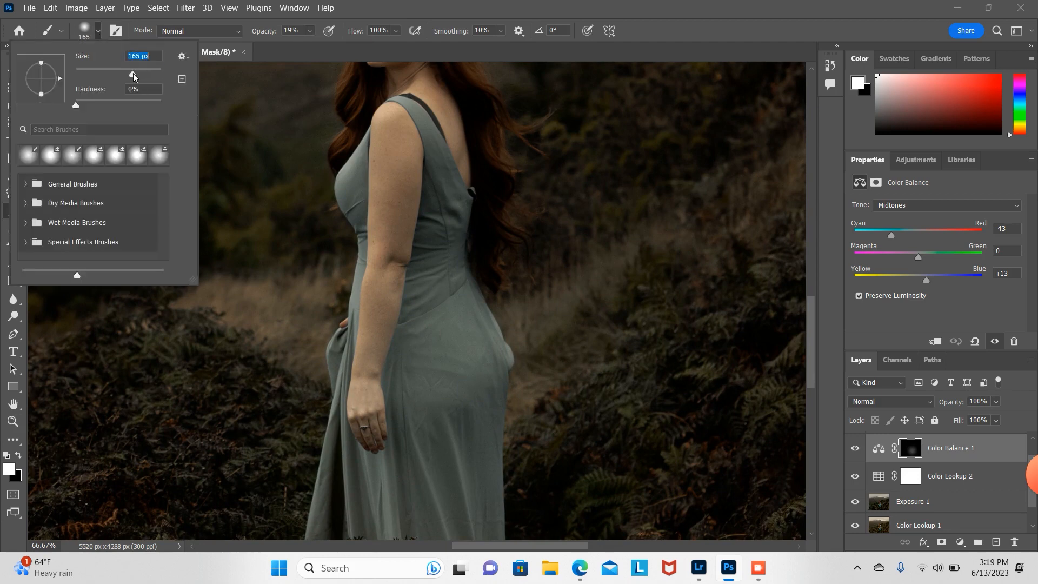
left_click_drag(455, 317, 452, 399)
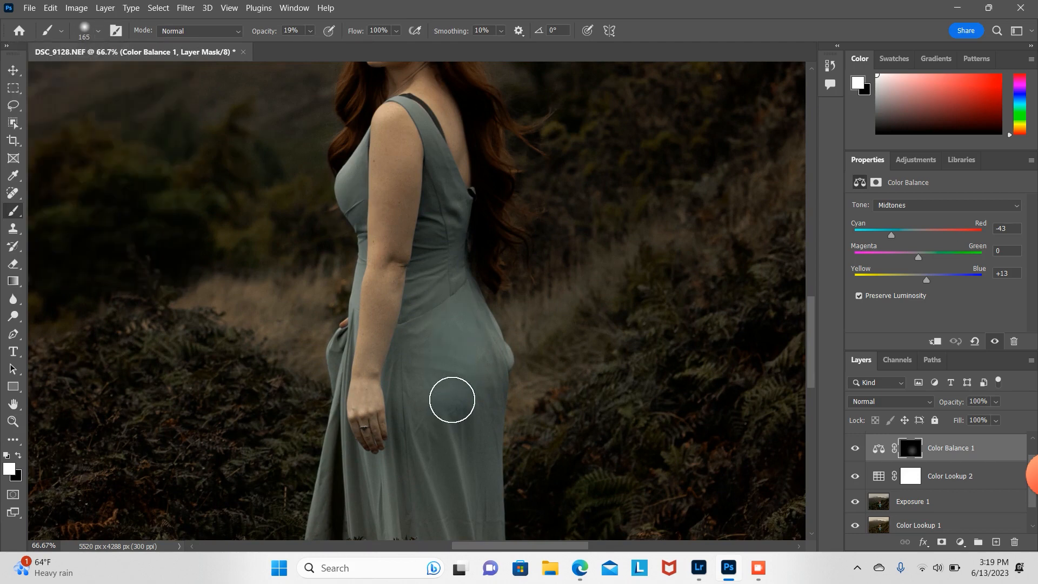
left_click(310, 31)
left_click(352, 47)
mouse_move(453, 318)
left_mouse_down()
mouse_move(448, 505)
mouse_move(441, 472)
mouse_move(407, 512)
mouse_move(415, 357)
mouse_move(439, 247)
mouse_move(446, 309)
mouse_move(484, 362)
mouse_move(486, 493)
mouse_move(448, 548)
mouse_move(357, 528)
mouse_move(338, 505)
mouse_move(348, 467)
mouse_move(370, 520)
left_mouse_up()
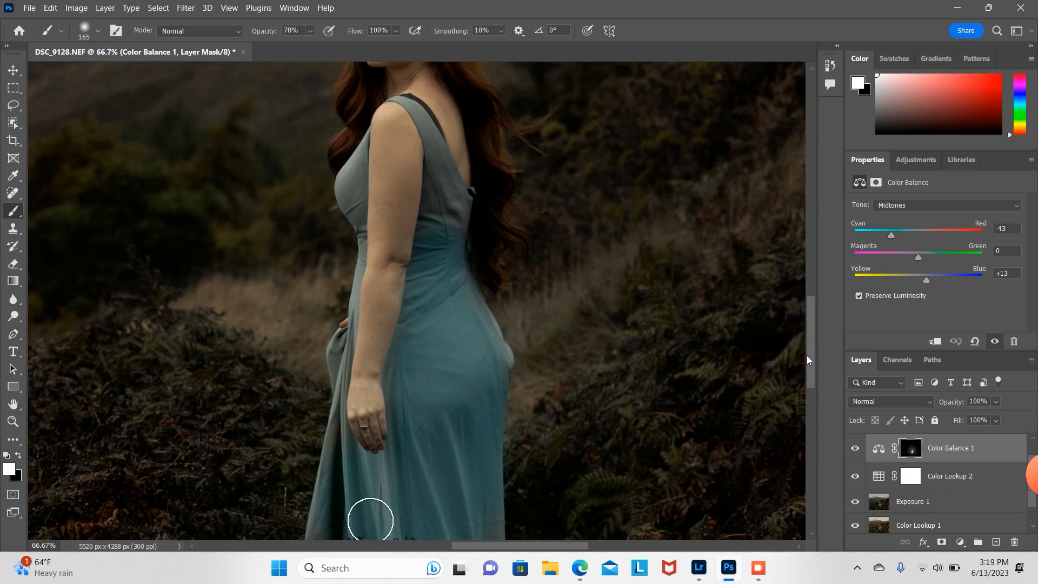
scroll(371, 519, "down", 3)
mouse_move(332, 336)
left_mouse_down()
mouse_move(350, 285)
mouse_move(384, 329)
mouse_move(445, 343)
mouse_move(455, 393)
mouse_move(477, 354)
left_mouse_up()
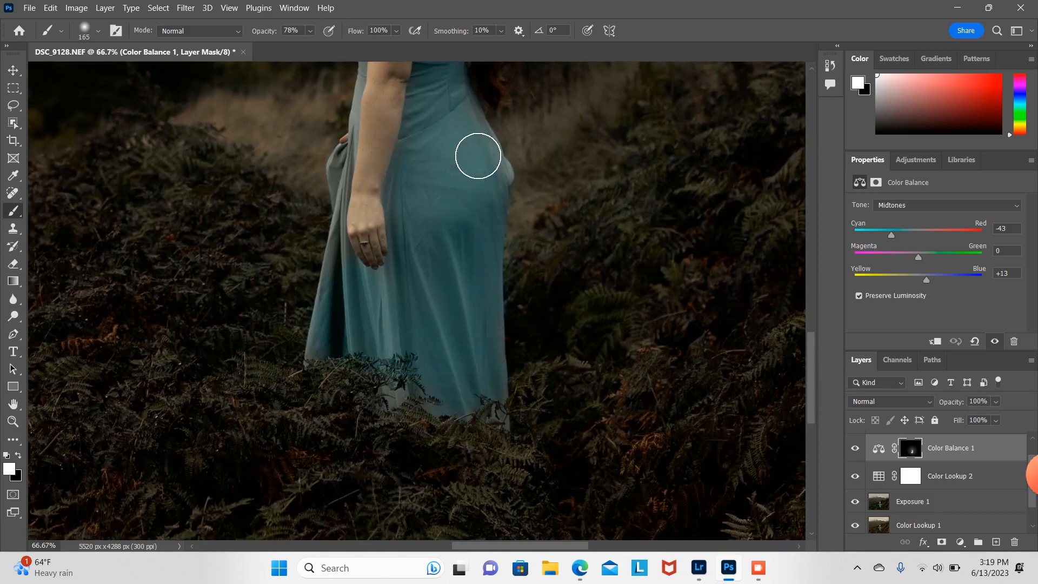
Step: Continue painting the dress edges and upper dress on the mask with smaller 92 px and 62 px brushes
left_click(97, 33)
left_click(115, 73)
left_click(322, 353)
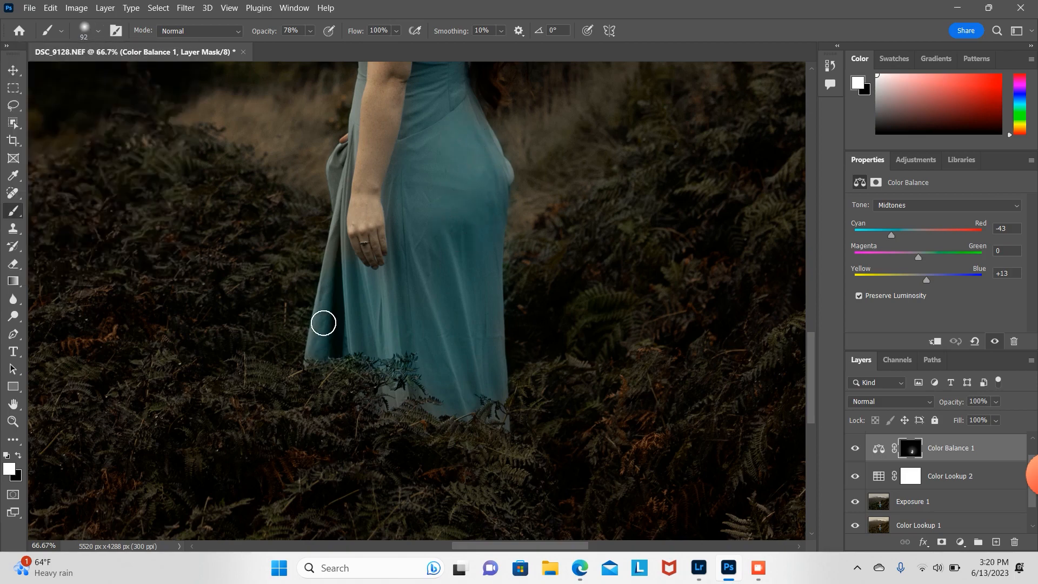
left_click_drag(323, 323, 342, 158)
left_click_drag(820, 394, 819, 333)
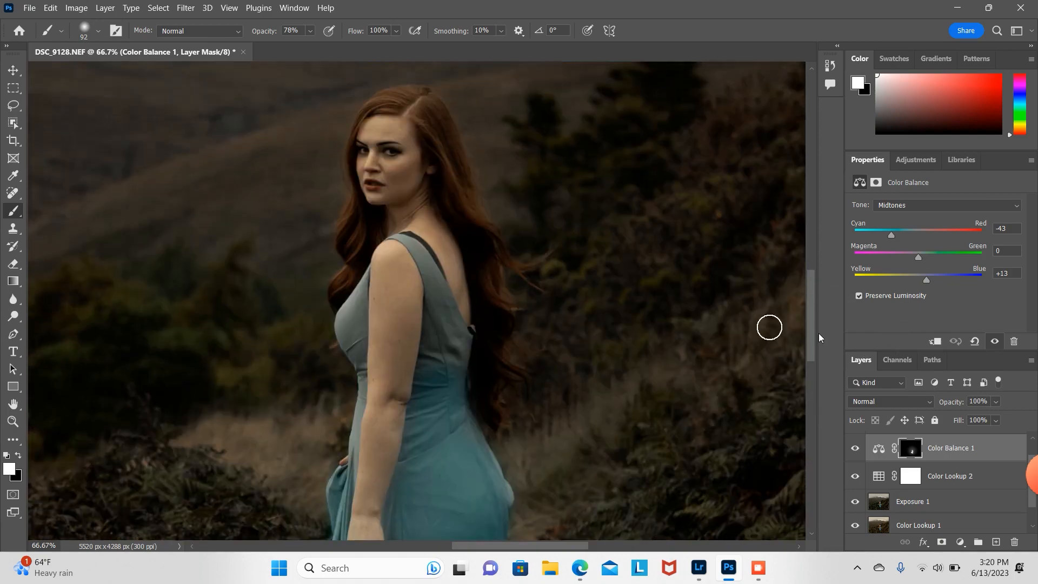
left_click(96, 34)
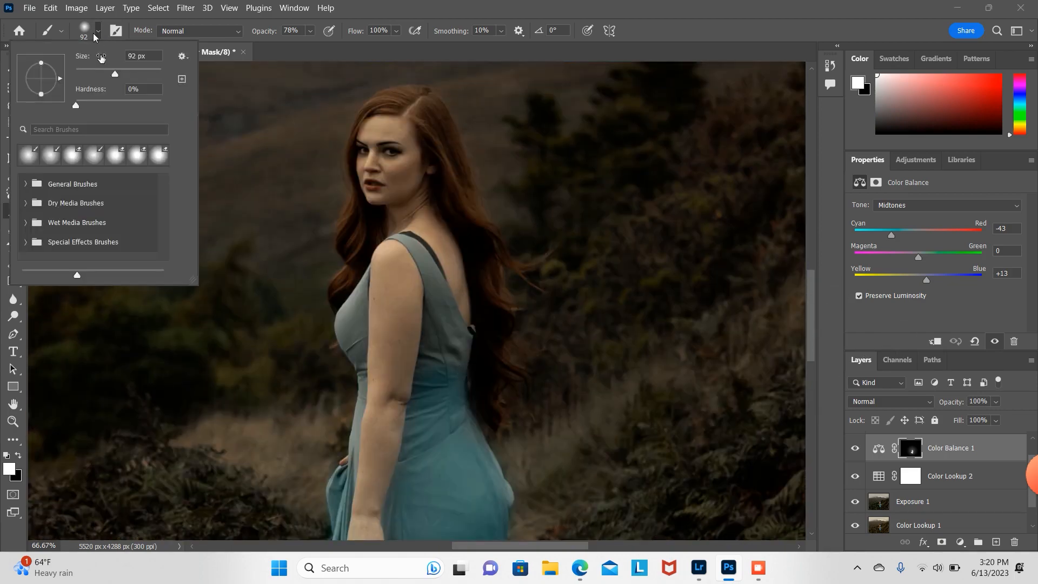
left_click(102, 74)
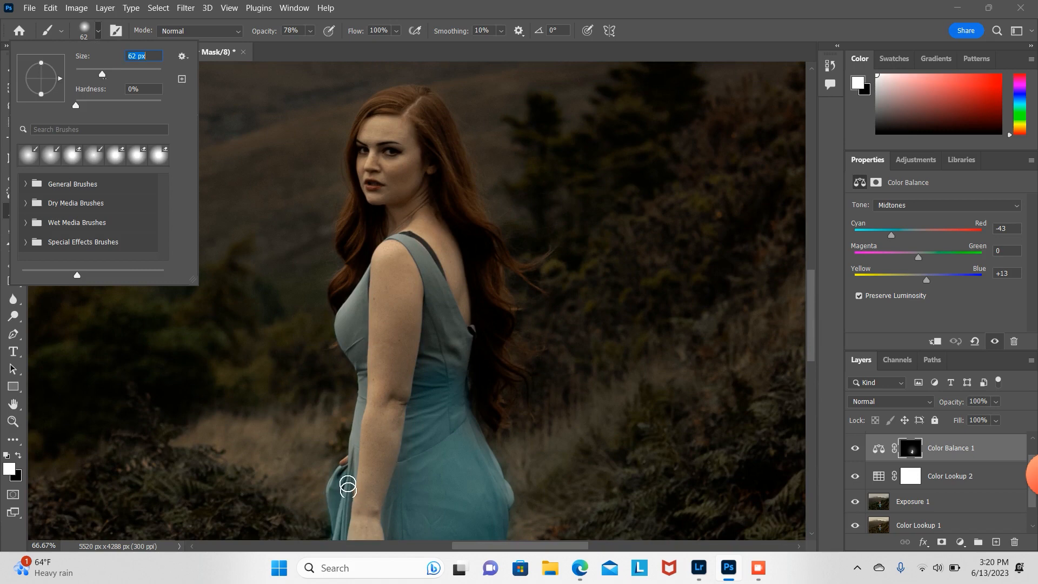
mouse_move(348, 486)
left_mouse_down()
mouse_move(364, 373)
mouse_move(347, 319)
mouse_move(359, 290)
mouse_move(362, 400)
left_mouse_up()
mouse_move(425, 251)
left_mouse_down()
mouse_move(452, 349)
mouse_move(433, 331)
mouse_move(469, 395)
mouse_move(502, 493)
left_mouse_up()
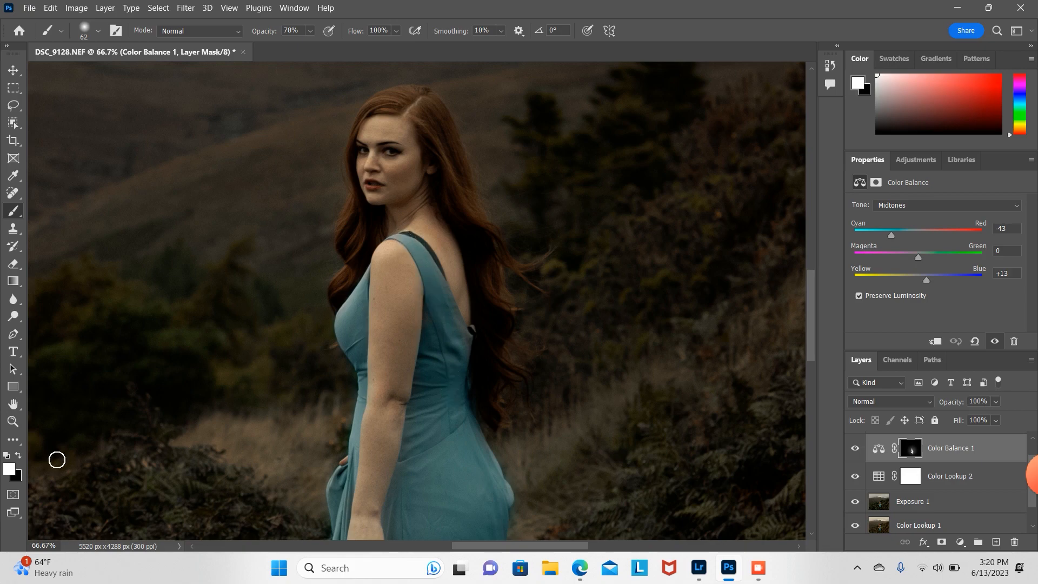
Step: Lower the Color Balance 1 layer's opacity to 55%
left_click(13, 421)
left_click_drag(431, 234, 429, 236)
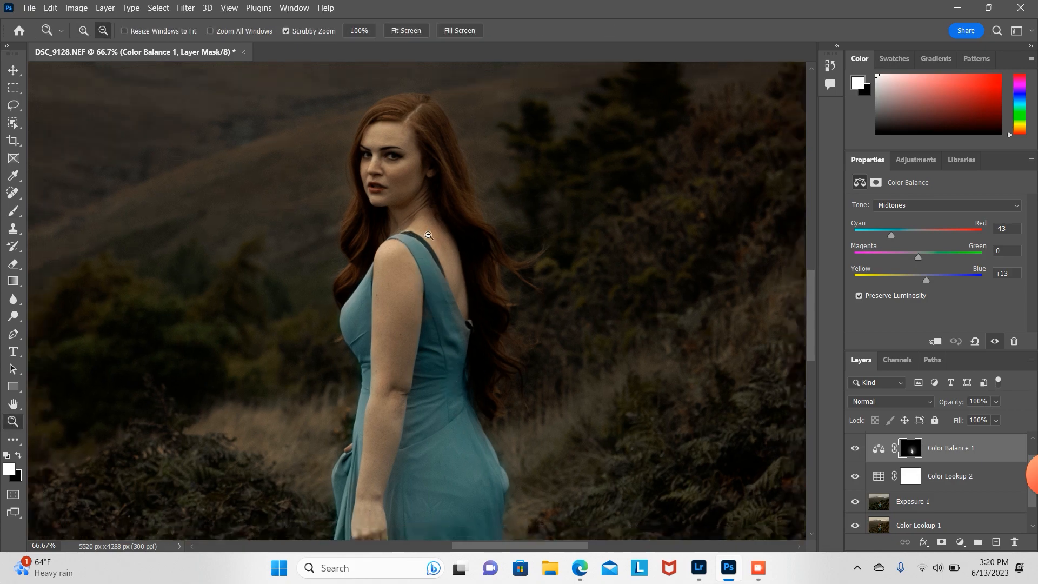
left_click(429, 236, "alt")
left_click(429, 236, "alt")
left_click(429, 236, "alt")
left_click(428, 236, "alt")
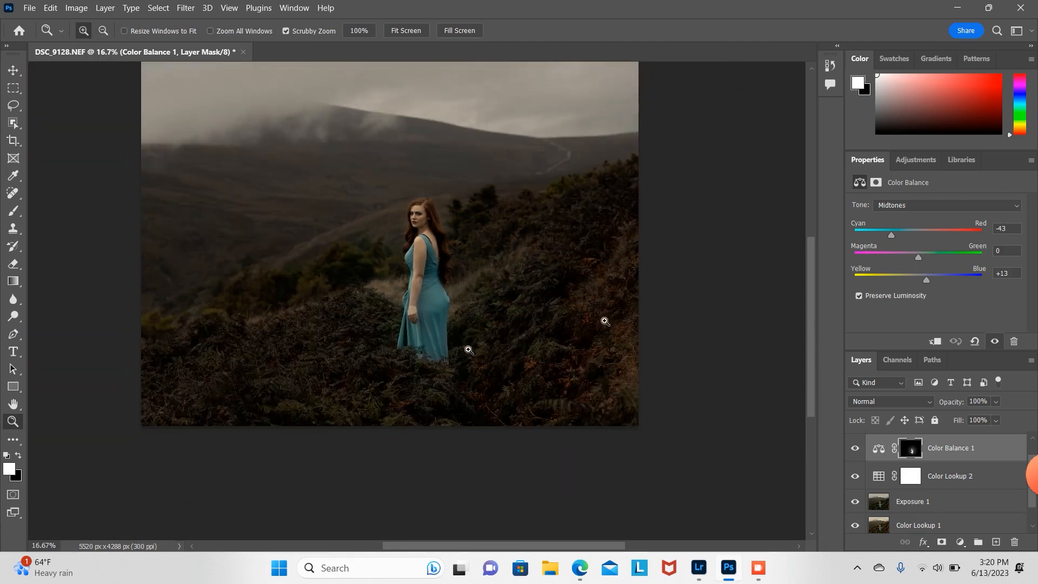
left_click(996, 402)
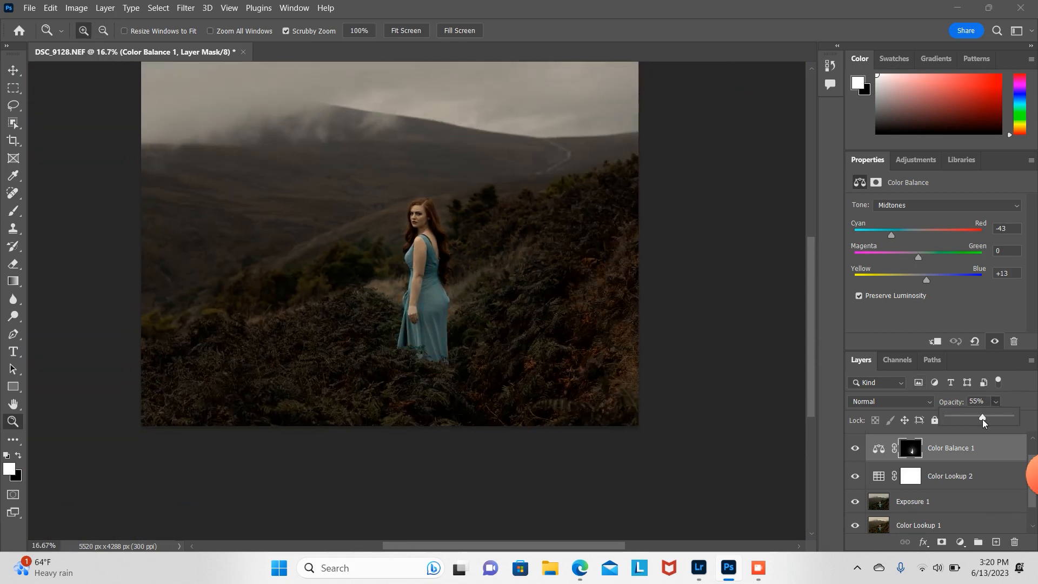
left_click_drag(814, 365, 817, 338)
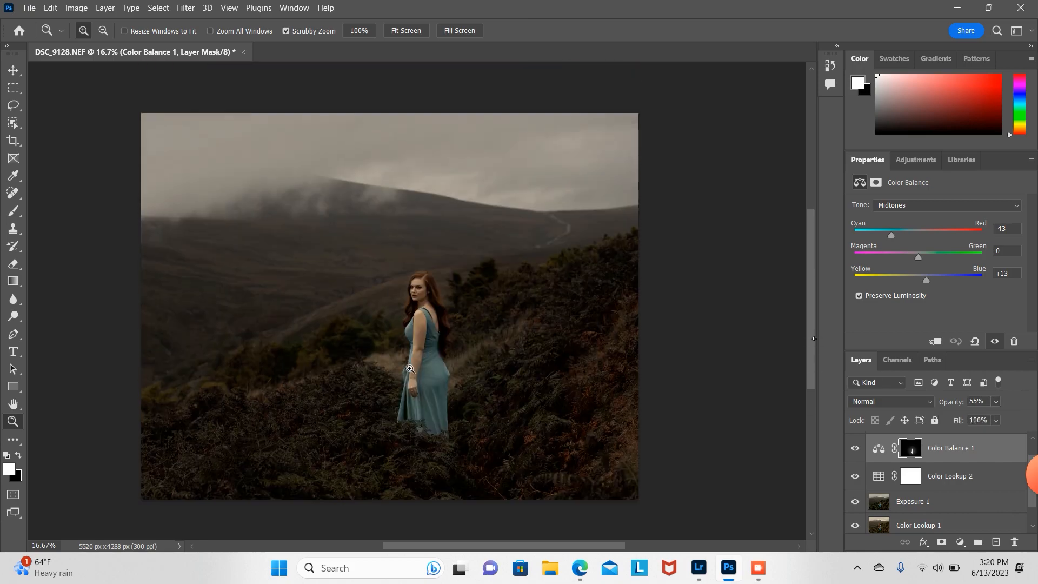
Step: Add a second Color Balance layer above Exposure 1 with midtones Cyan/Red +59 and Yellow/Blue -32
left_click_drag(407, 294, 460, 266)
left_click(944, 501)
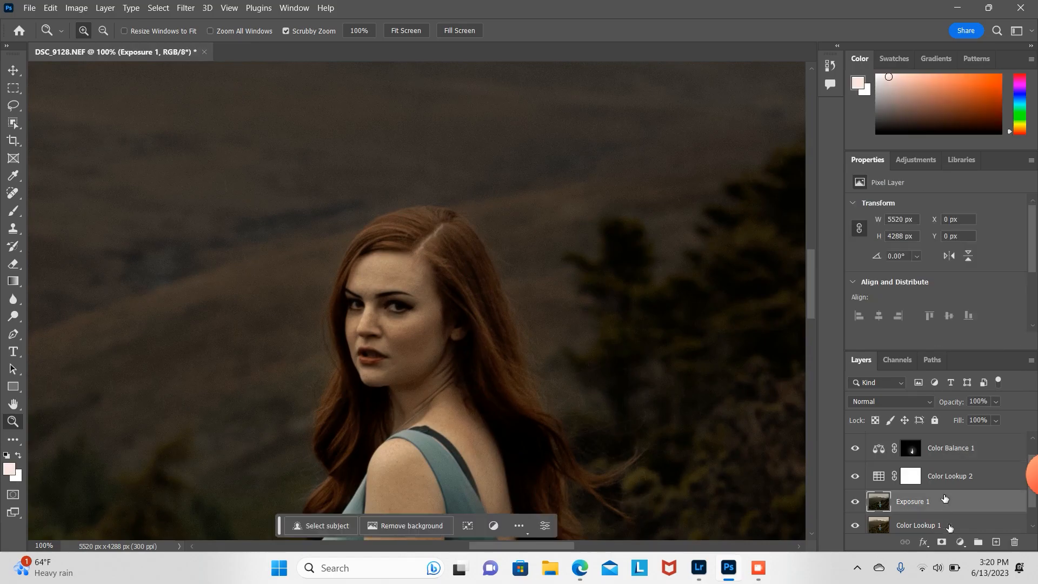
left_click(963, 543)
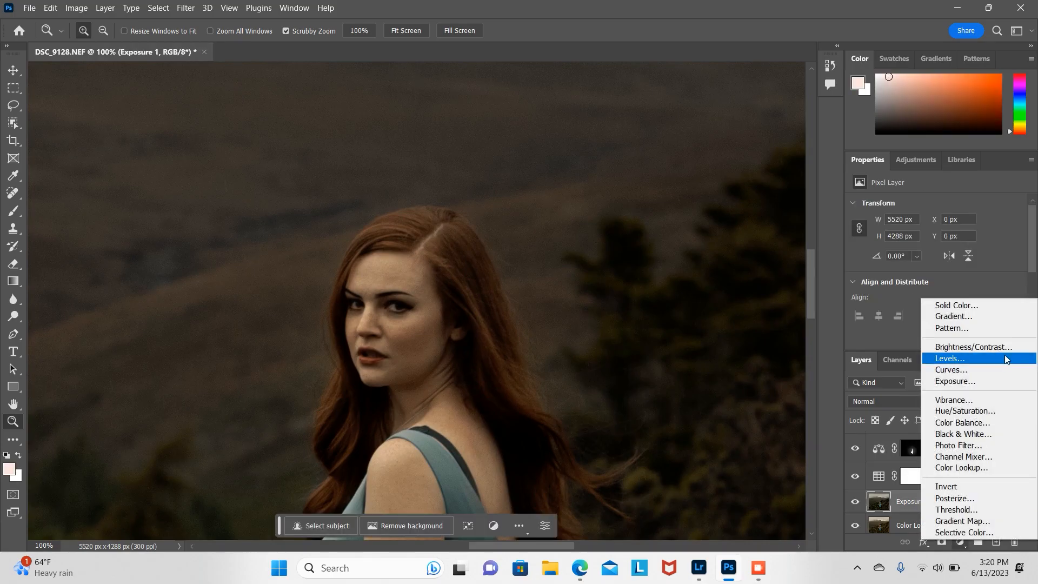
left_click(984, 425)
left_click(956, 233)
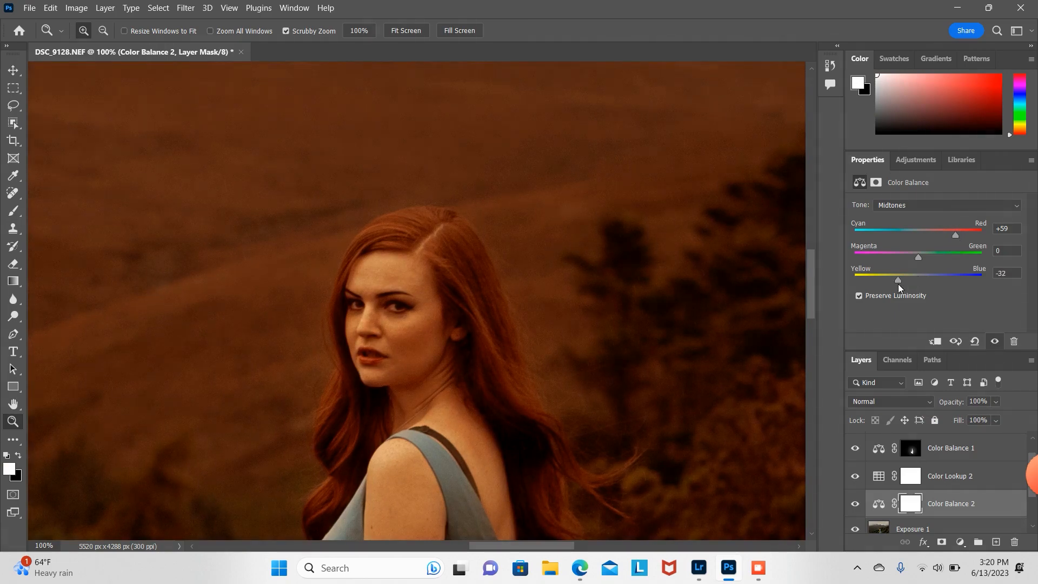
Step: Invert the Color Balance 2 mask and paint the warm tone onto the model's hair with a soft white brush, resized to 25 px
key("ctrl+i")
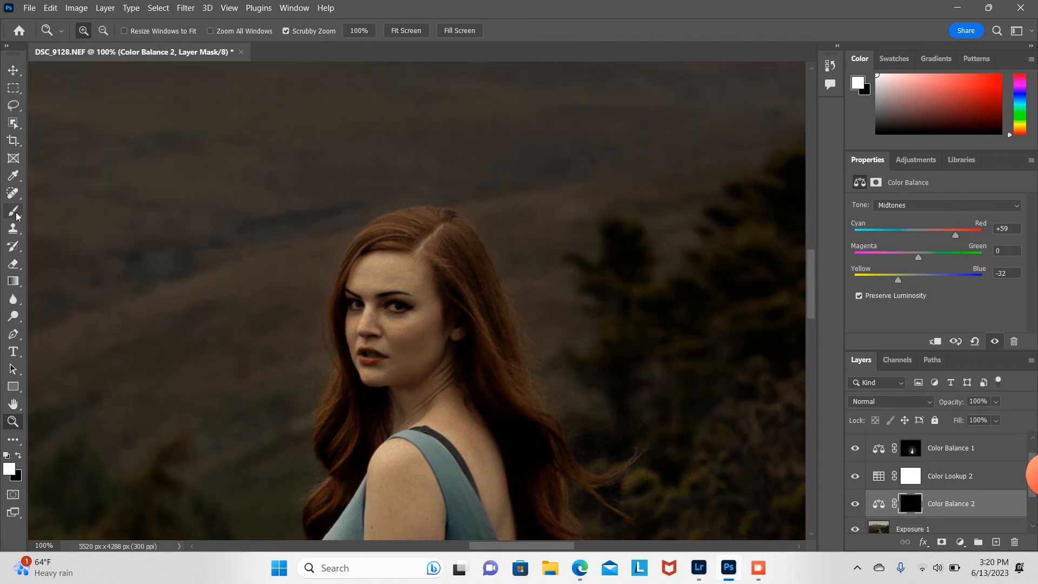
left_click(13, 211)
mouse_move(457, 252)
left_mouse_down()
mouse_move(458, 279)
mouse_move(485, 315)
mouse_move(486, 358)
mouse_move(473, 354)
mouse_move(500, 391)
mouse_move(512, 375)
mouse_move(504, 332)
mouse_move(466, 240)
mouse_move(446, 221)
mouse_move(383, 237)
mouse_move(451, 227)
mouse_move(502, 405)
mouse_move(530, 437)
mouse_move(551, 531)
mouse_move(503, 371)
left_mouse_up()
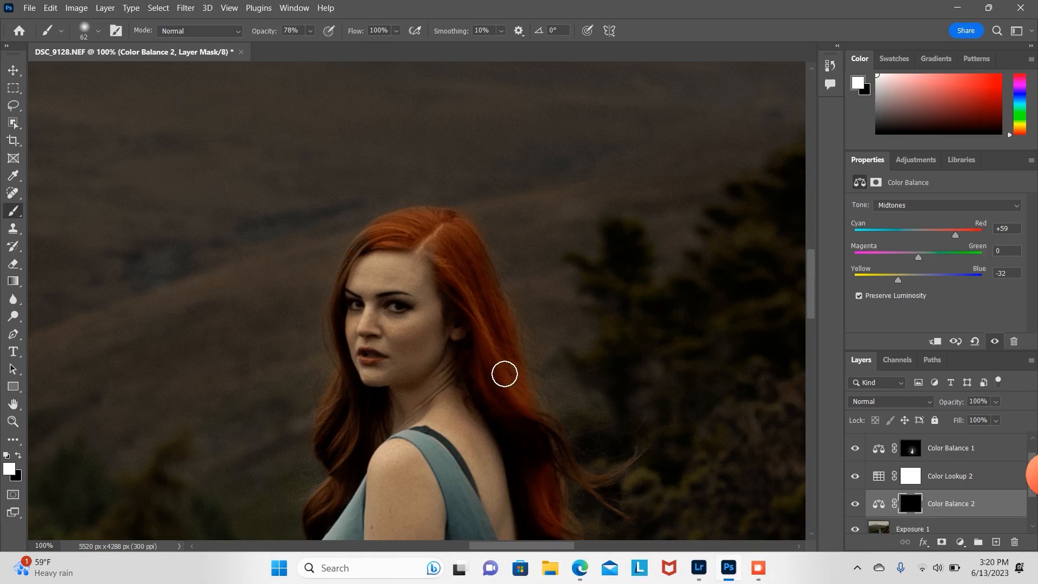
mouse_move(319, 459)
left_mouse_down()
mouse_move(337, 438)
mouse_move(335, 458)
mouse_move(348, 408)
left_mouse_up()
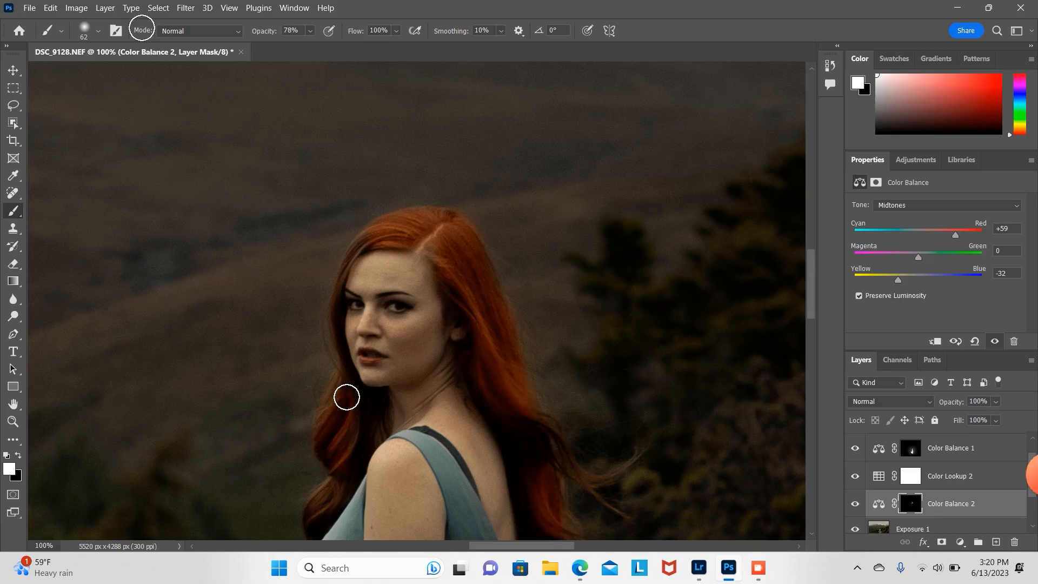
left_click(98, 31)
left_click_drag(96, 75, 86, 76)
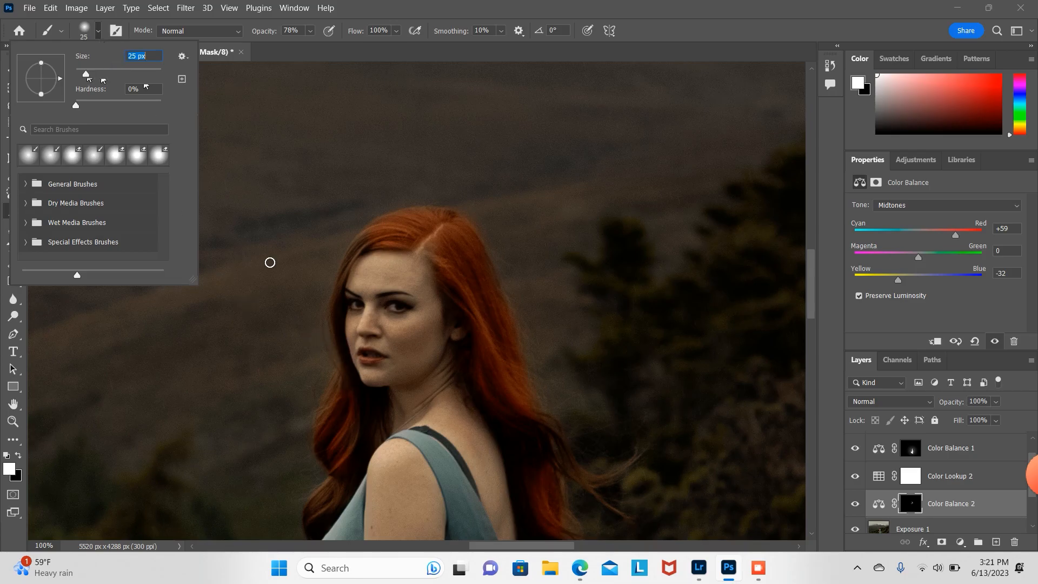
left_click(345, 385)
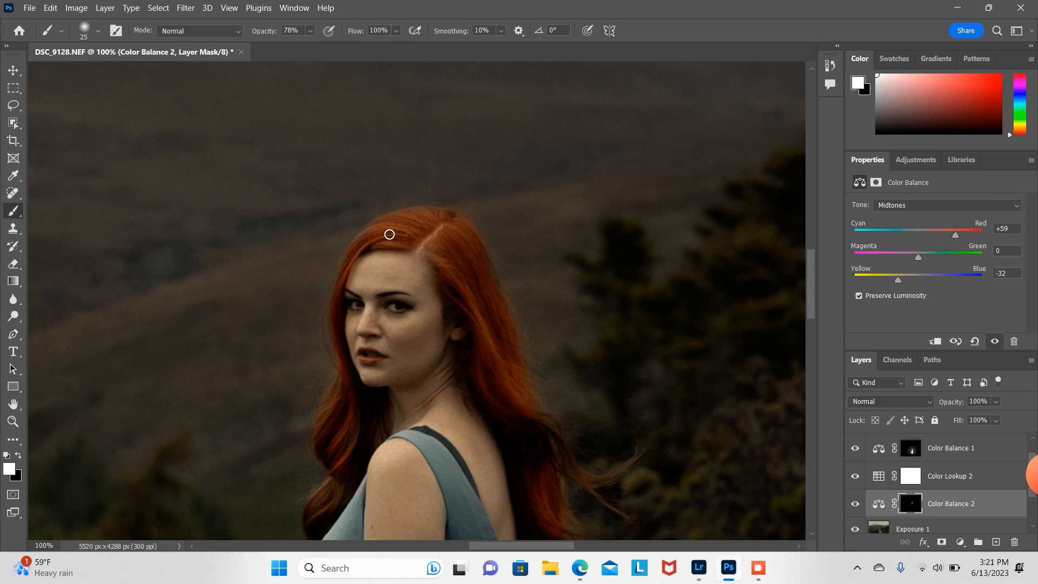
Step: Paint the warm tone along the hair down her back, lowering the brush opacity to 34% for the flyaway strands
scroll(810, 293, "down", 5)
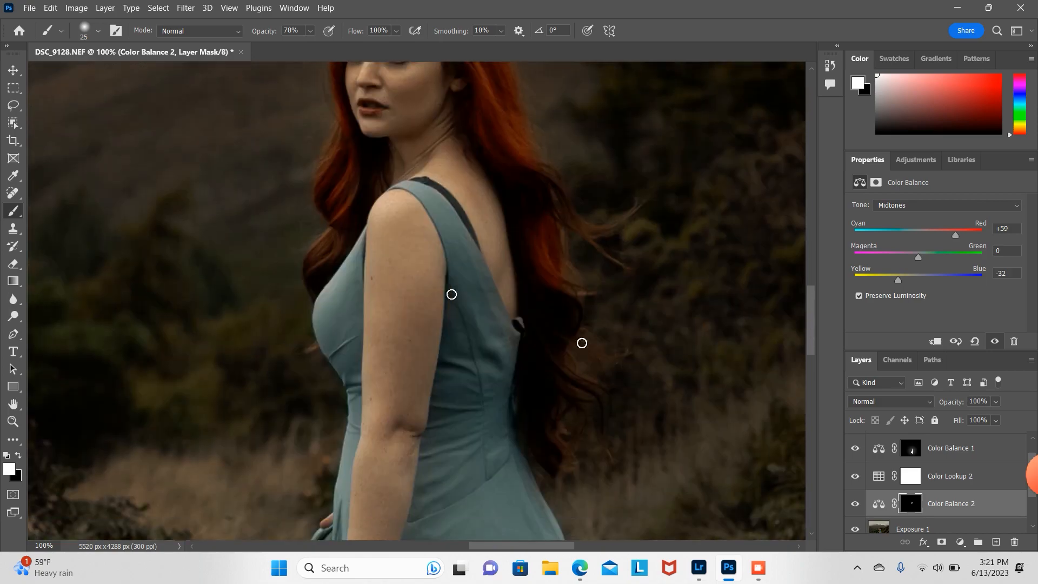
mouse_move(312, 261)
left_mouse_down()
mouse_move(338, 242)
mouse_move(316, 283)
mouse_move(347, 230)
mouse_move(349, 208)
mouse_move(343, 225)
mouse_move(329, 215)
mouse_move(331, 186)
mouse_move(358, 175)
mouse_move(365, 205)
mouse_move(356, 154)
left_mouse_up()
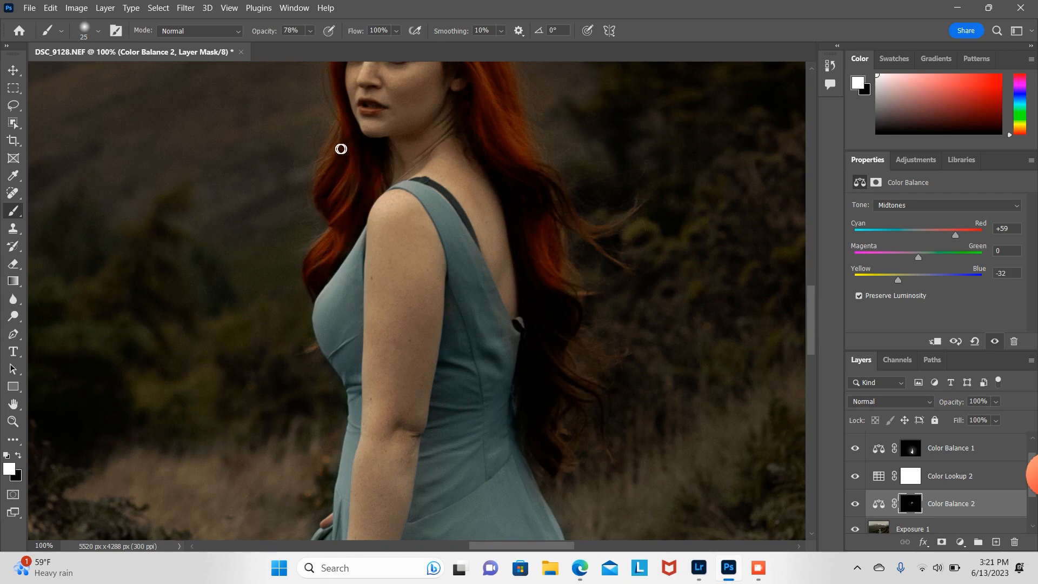
mouse_move(549, 294)
left_mouse_down()
mouse_move(557, 314)
mouse_move(525, 406)
mouse_move(530, 438)
mouse_move(539, 450)
mouse_move(531, 421)
mouse_move(552, 448)
left_mouse_up()
left_click_drag(555, 361, 560, 344)
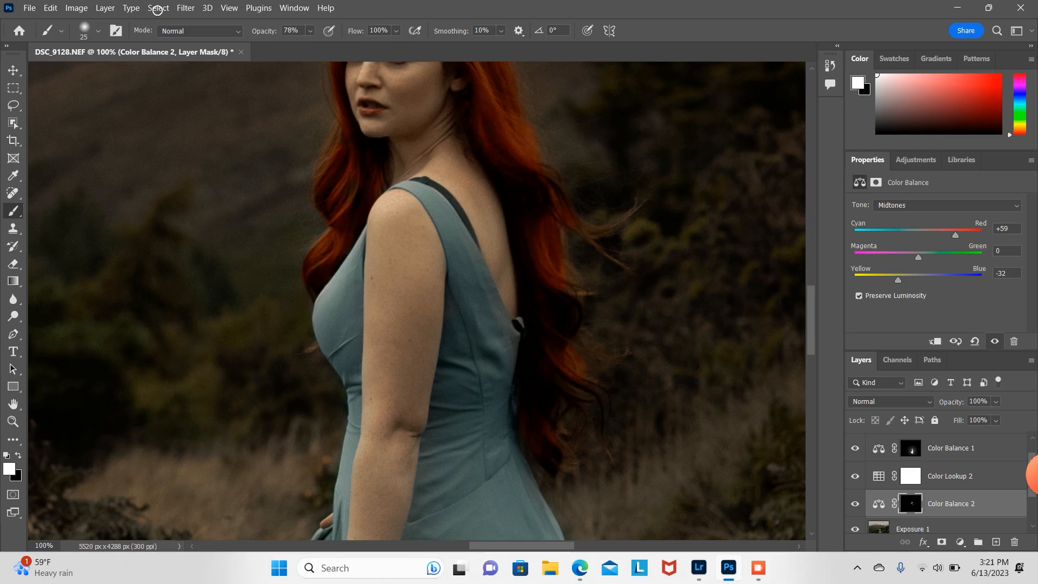
left_click(311, 31)
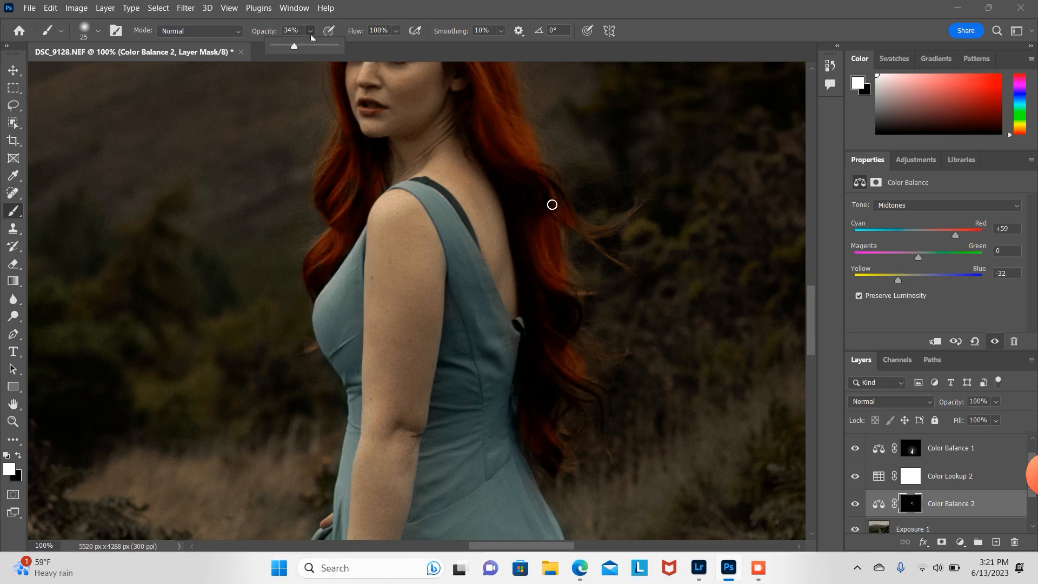
mouse_move(552, 205)
left_mouse_down()
mouse_move(581, 227)
mouse_move(631, 214)
mouse_move(594, 241)
mouse_move(629, 268)
left_mouse_up()
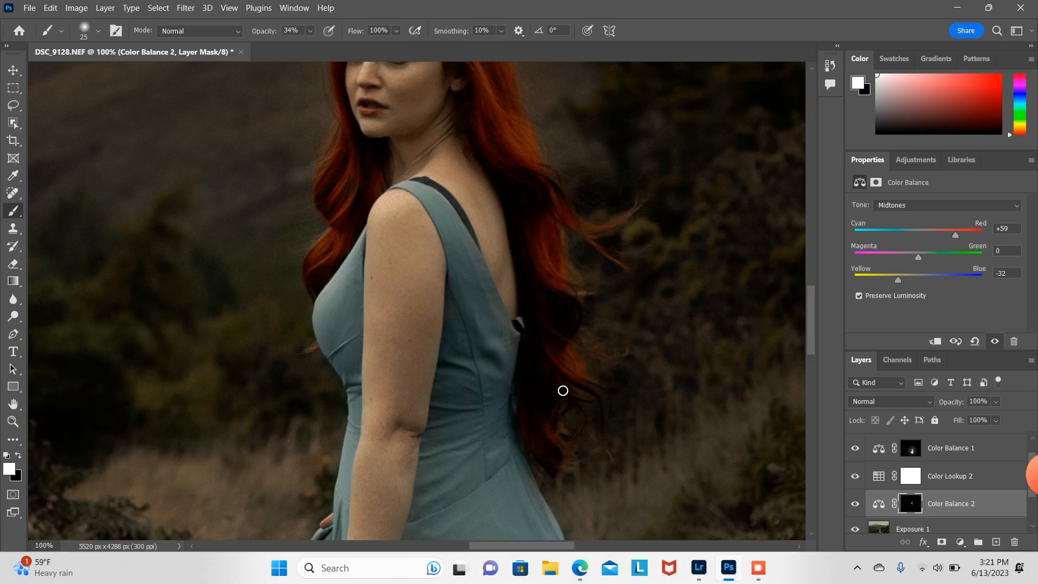
Step: Lower the Color Balance 2 layer's opacity to 27%
left_click(13, 421)
left_click(580, 167, "alt")
left_click(581, 168, "alt")
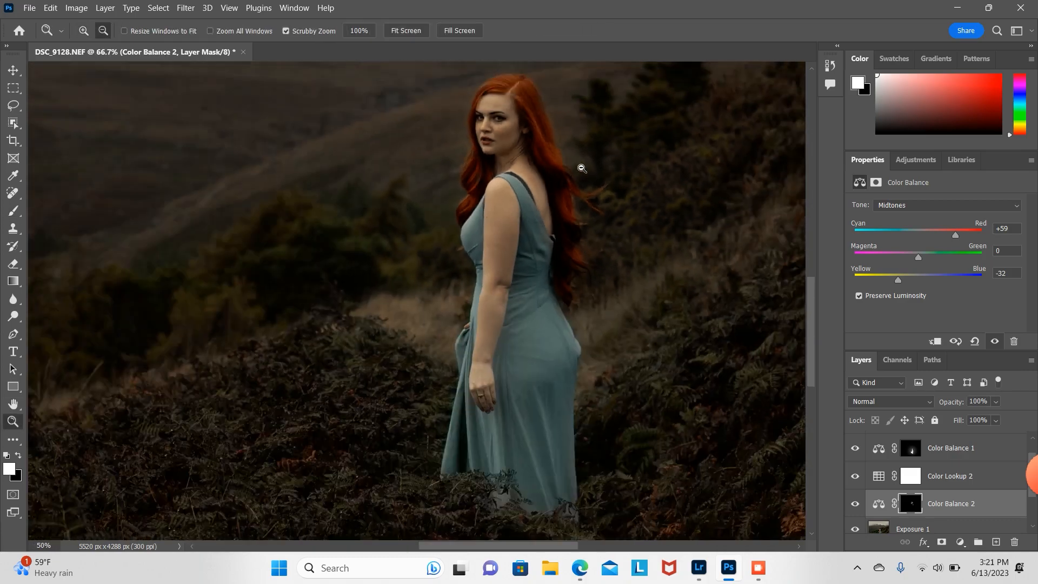
left_click_drag(816, 335, 816, 306)
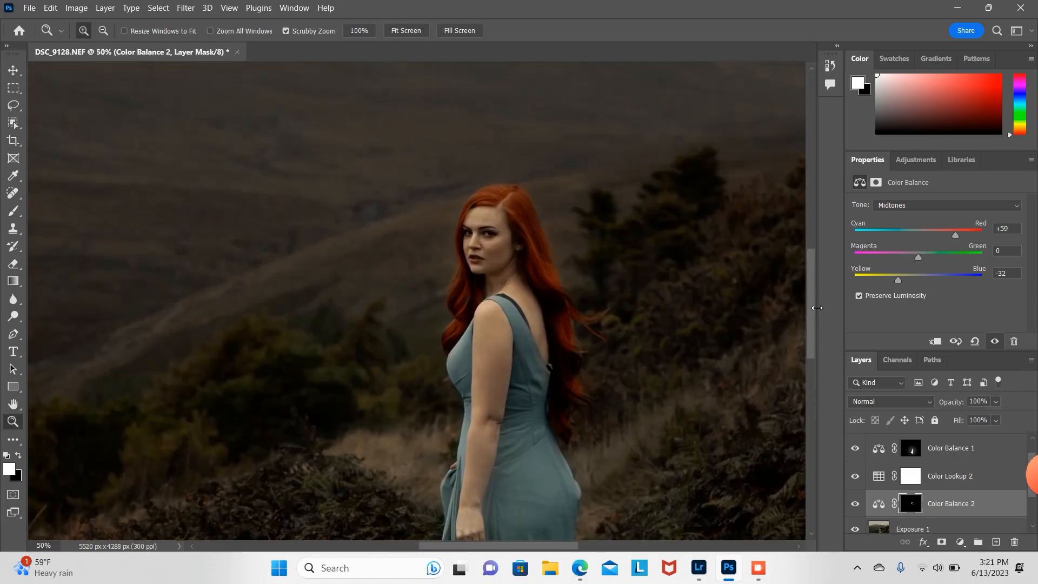
left_click(616, 278, "alt")
left_click(616, 278, "alt")
left_click(616, 278, "alt")
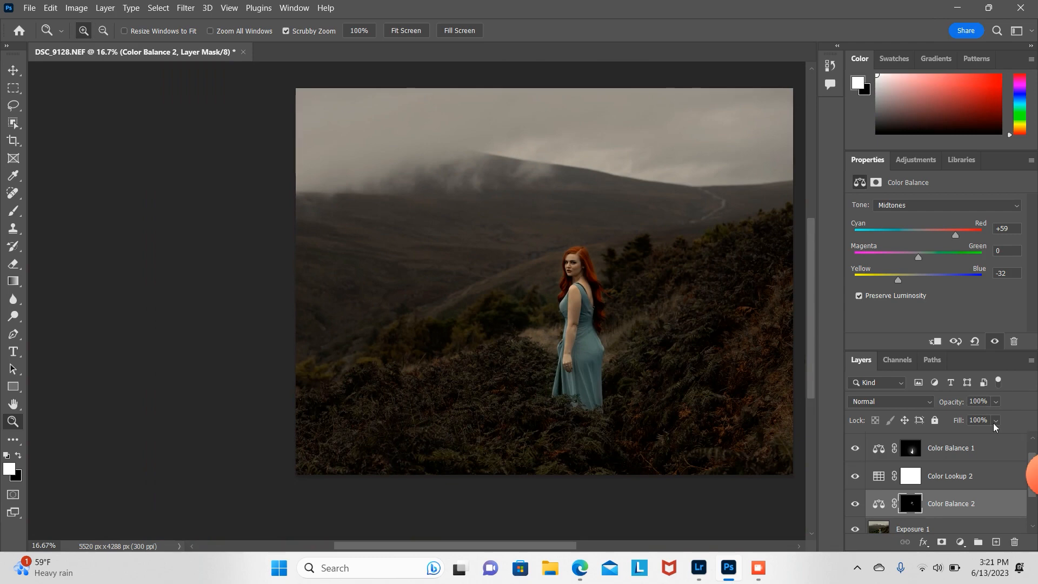
left_click(996, 401)
left_click_drag(1014, 417, 976, 417)
Step: Lower the Color Lookup 2 layer's opacity to 38%
left_click_drag(543, 546, 578, 549)
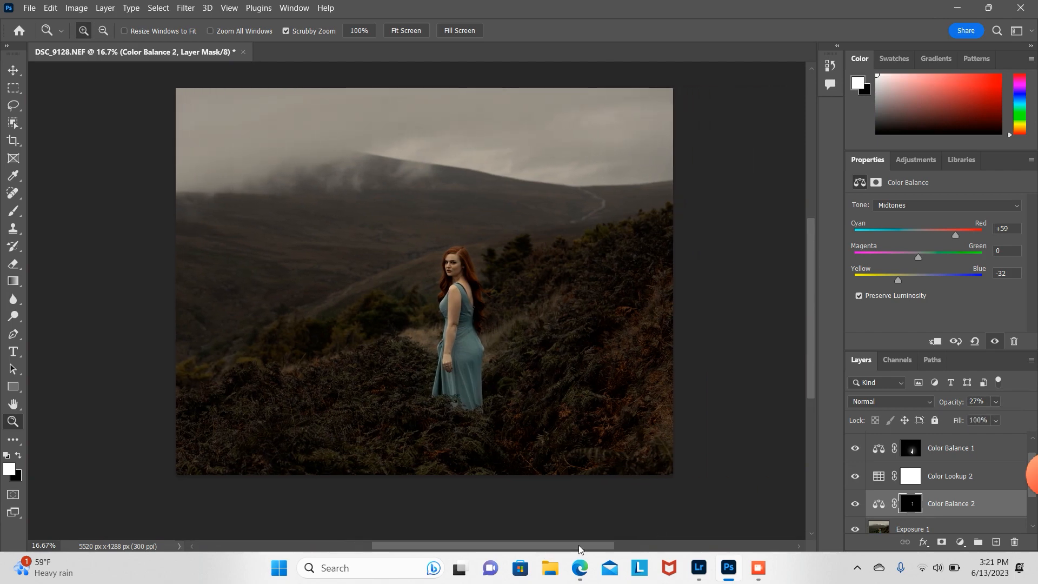
left_click(976, 483)
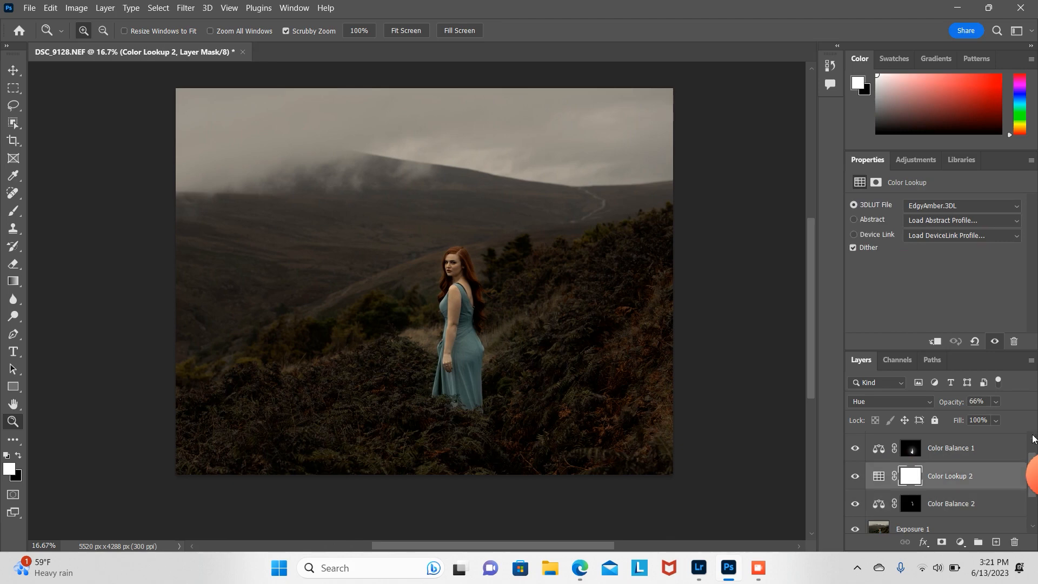
left_click(995, 402)
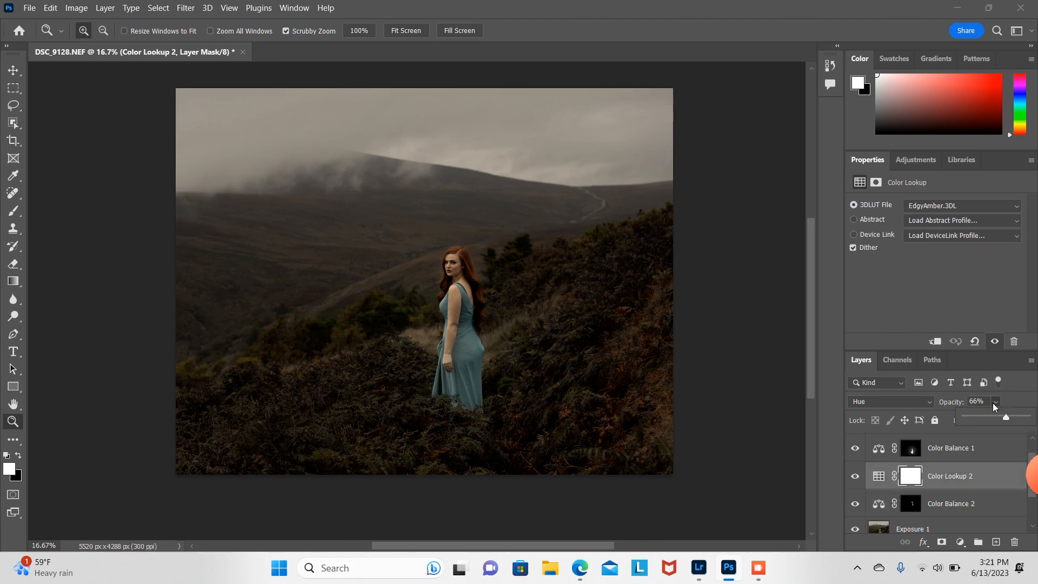
left_click_drag(993, 417, 989, 419)
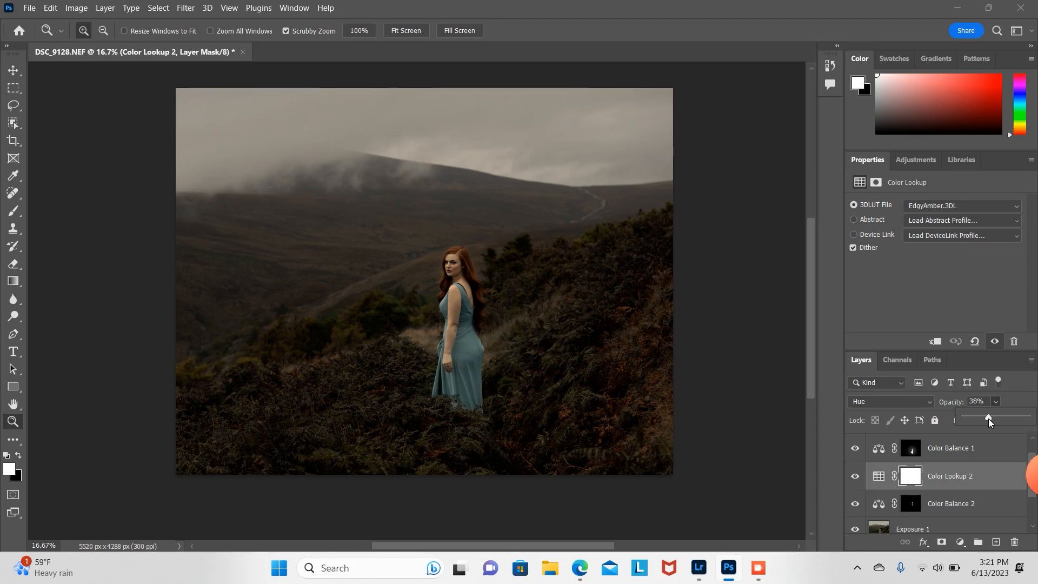
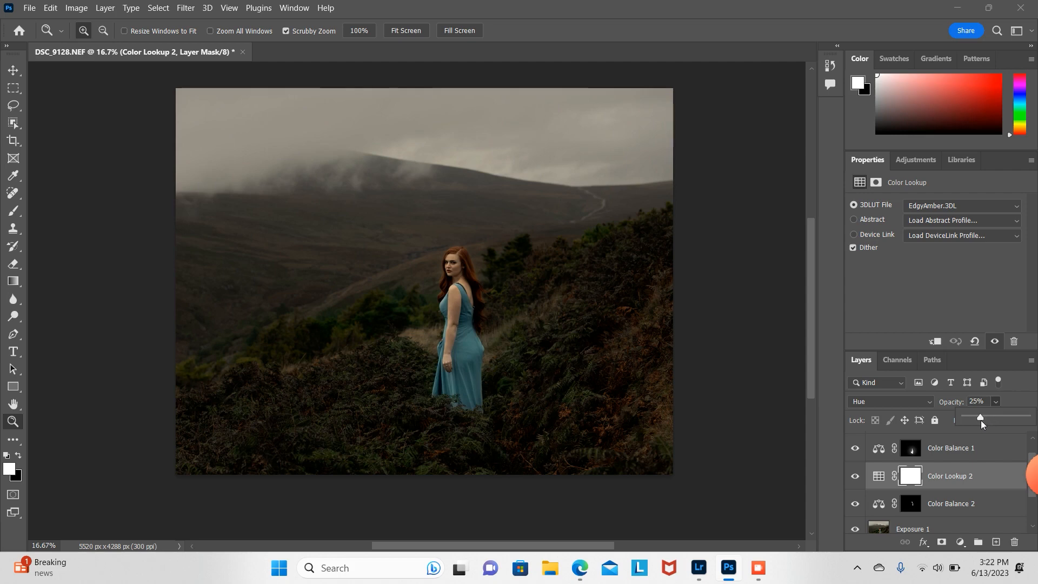
Step: Crop the image by trimming its left side to about 4452 × 4288 px and commit the crop
key("c")
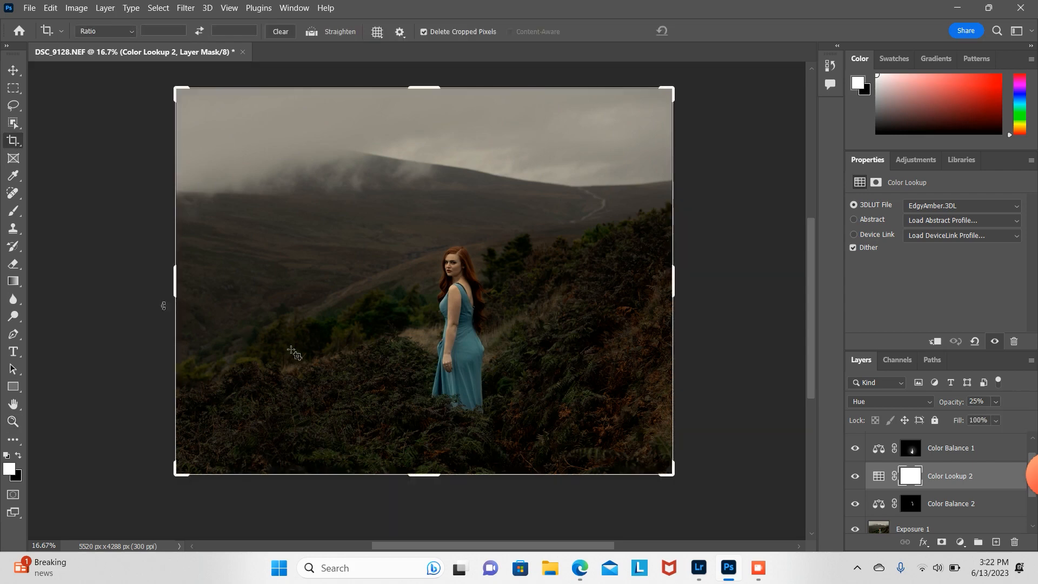
left_click_drag(173, 284, 221, 295)
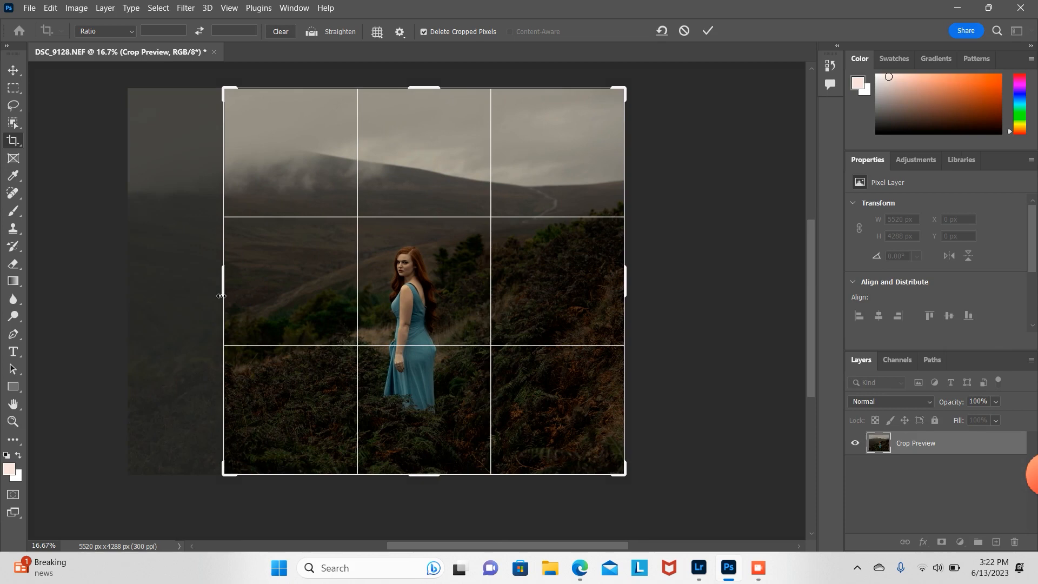
key("Return")
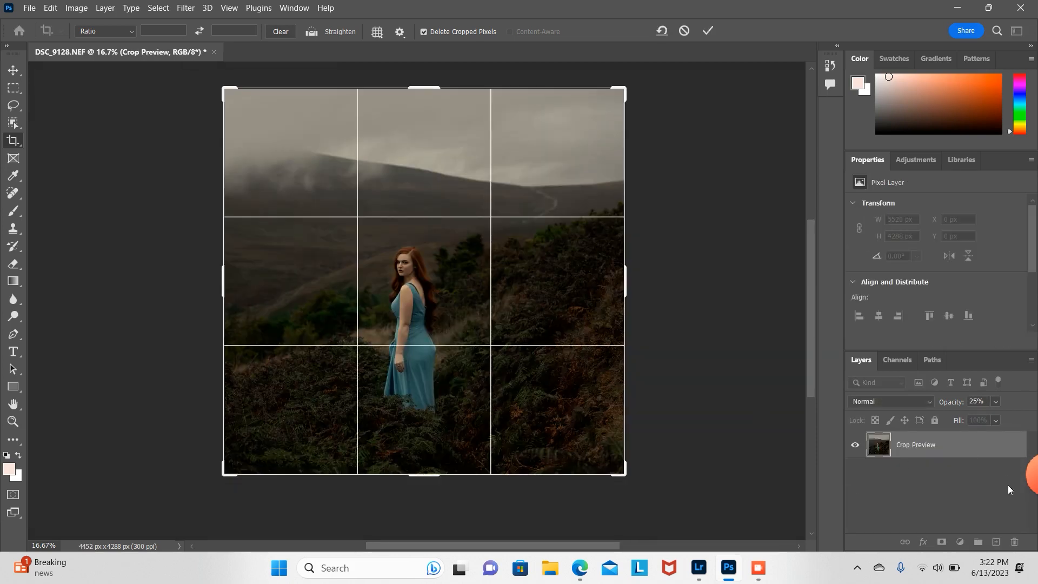
key("Return")
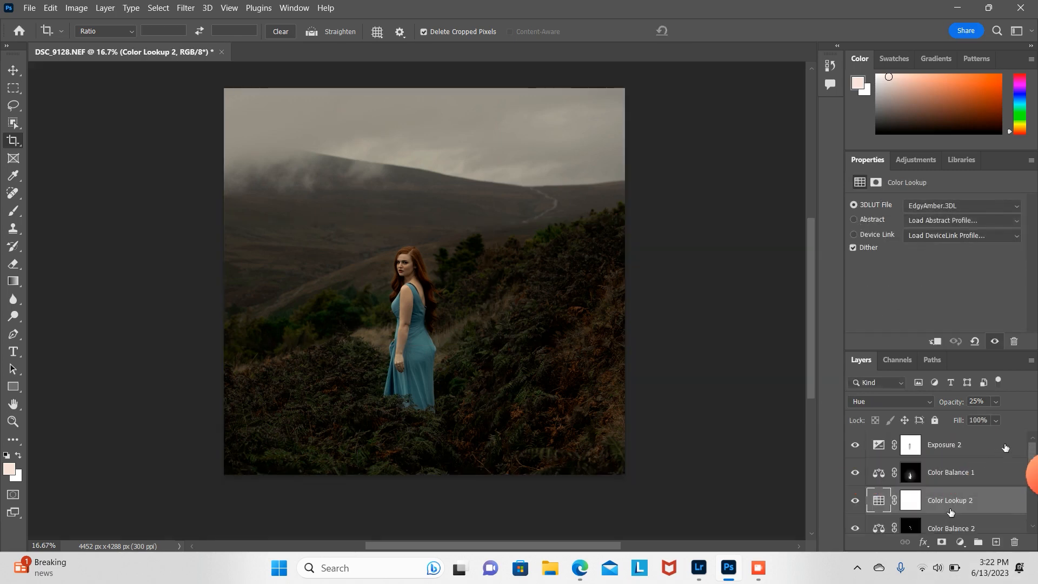
Step: Add an Exposure adjustment layer above Exposure 1 and set its exposure to -3.33
left_click(982, 449)
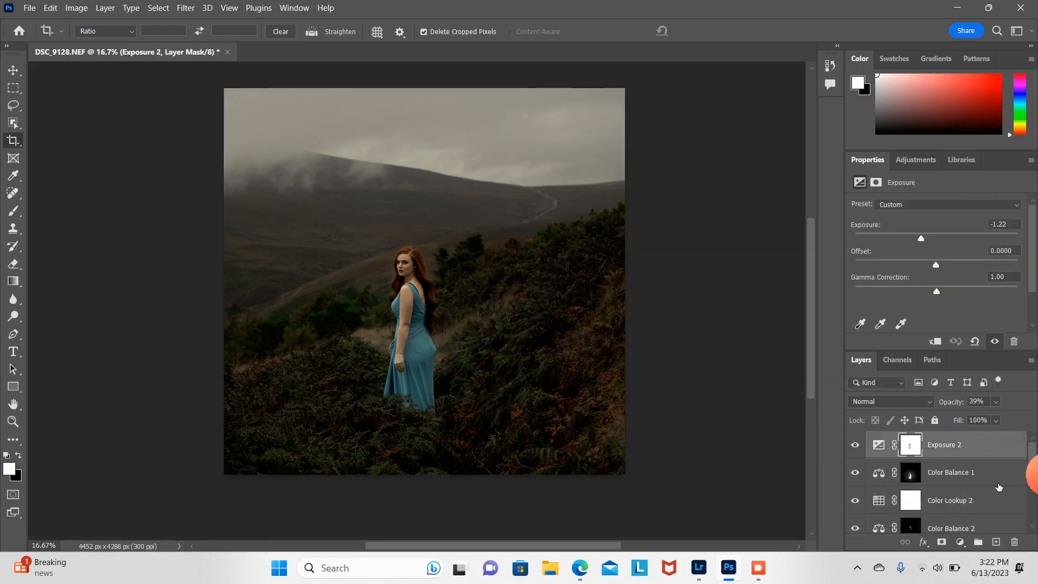
scroll(1006, 476, "down", 3)
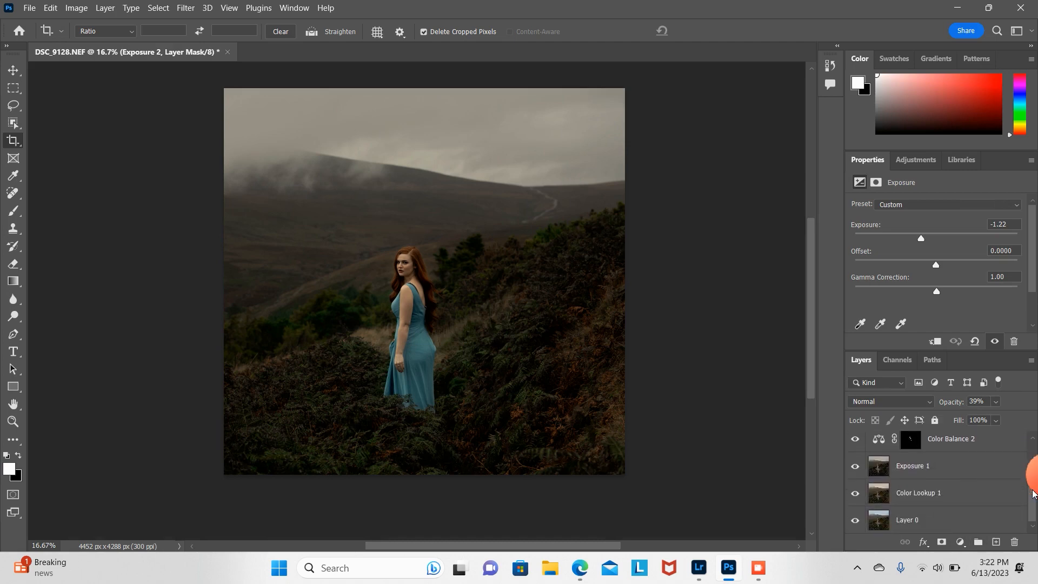
left_click(919, 475)
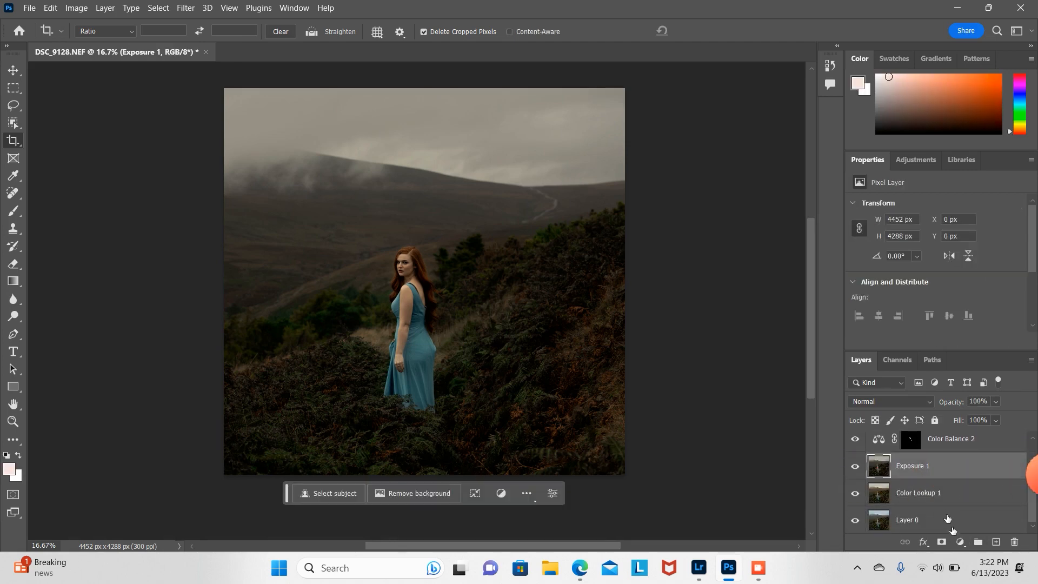
left_click(961, 542)
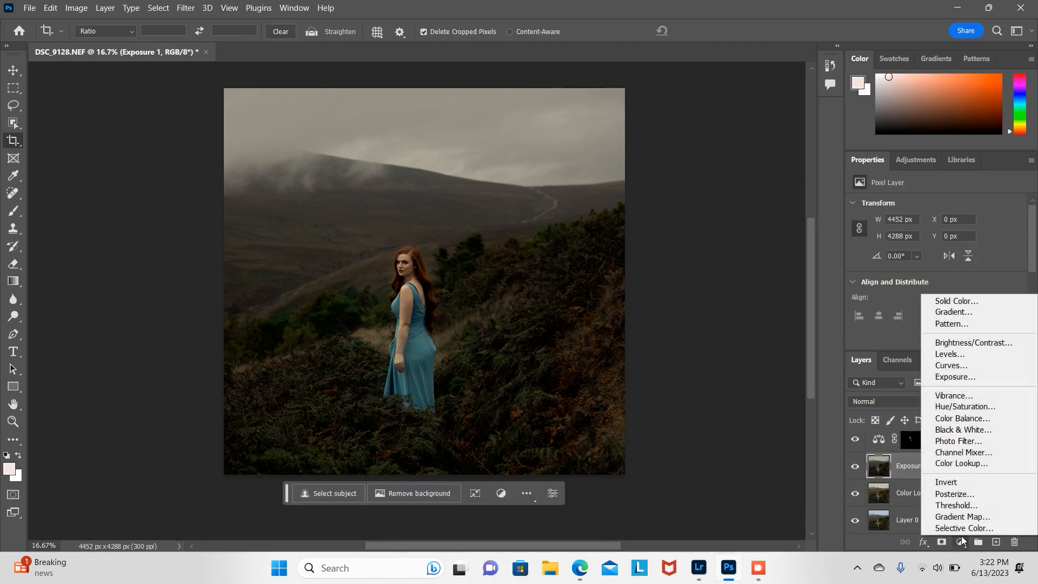
left_click(954, 377)
left_click_drag(936, 239, 897, 255)
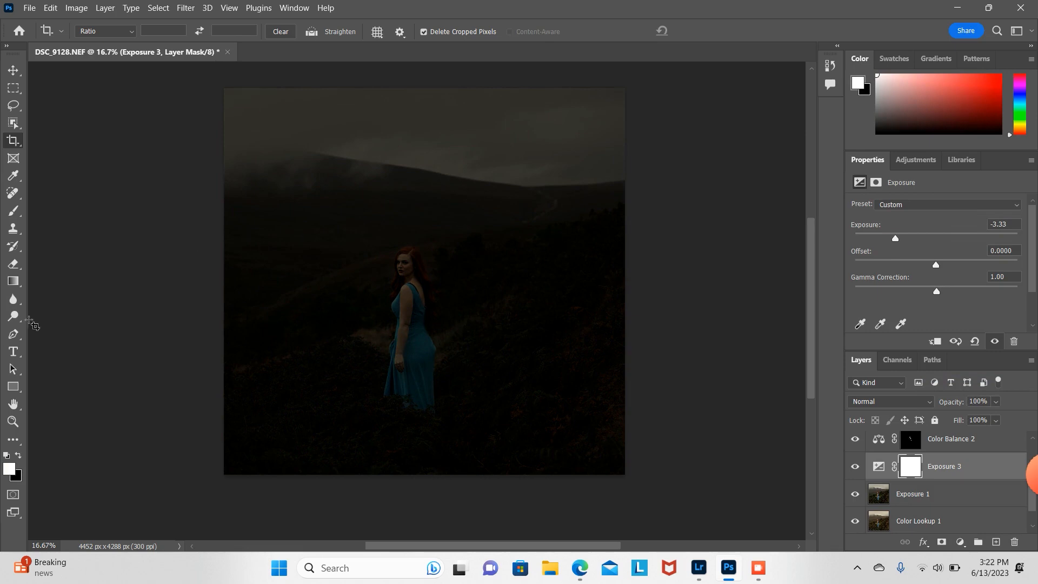
Step: Erase the Exposure 3 mask over the sky and around the model with a 2165 px soft eraser at 15% opacity
left_click(14, 263)
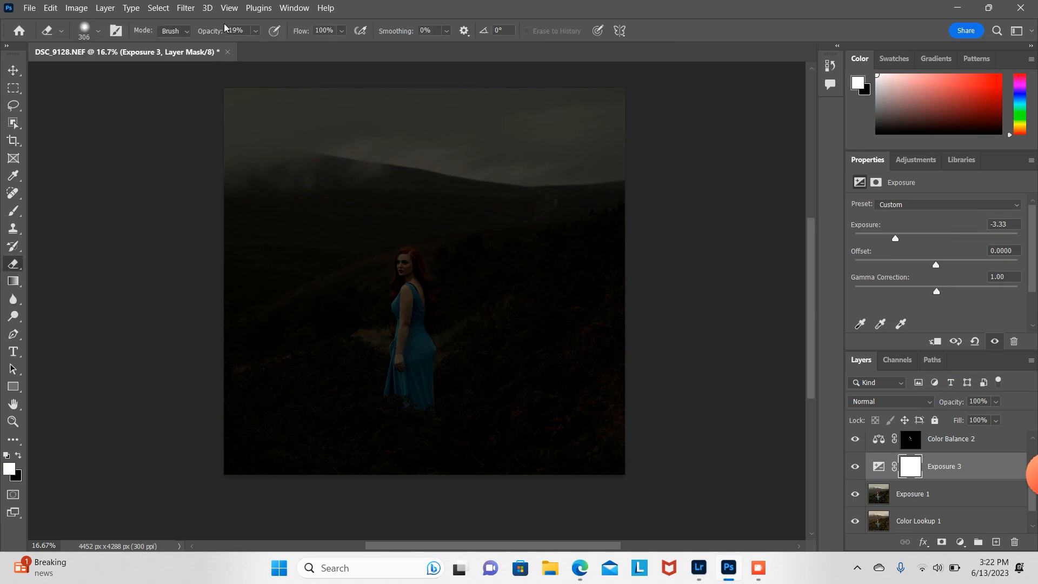
left_click(256, 34)
left_click_drag(257, 47, 255, 47)
left_click(103, 34)
left_click(98, 33)
left_click_drag(144, 74, 156, 75)
left_click(403, 137)
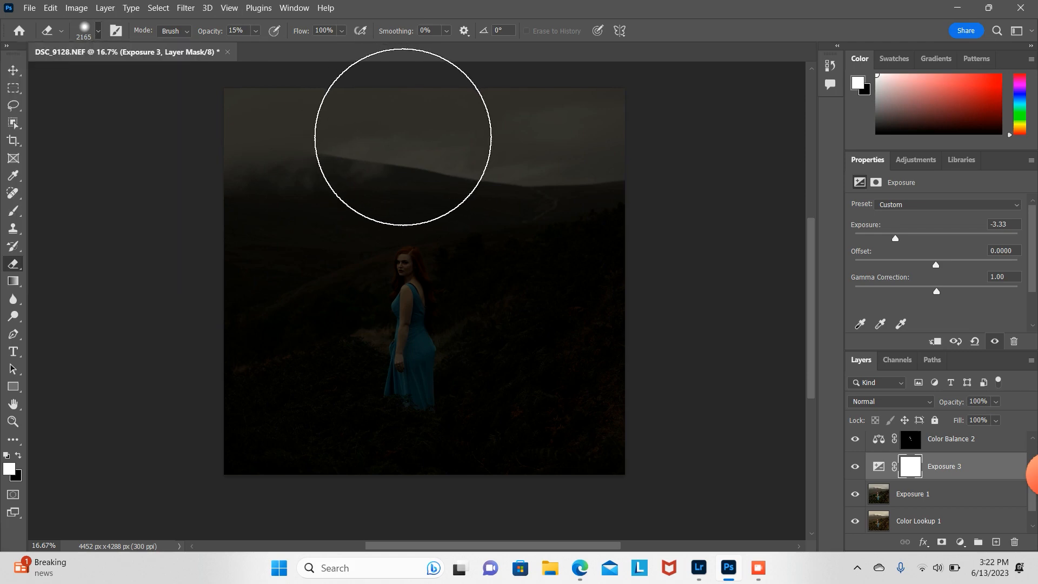
left_click(403, 137)
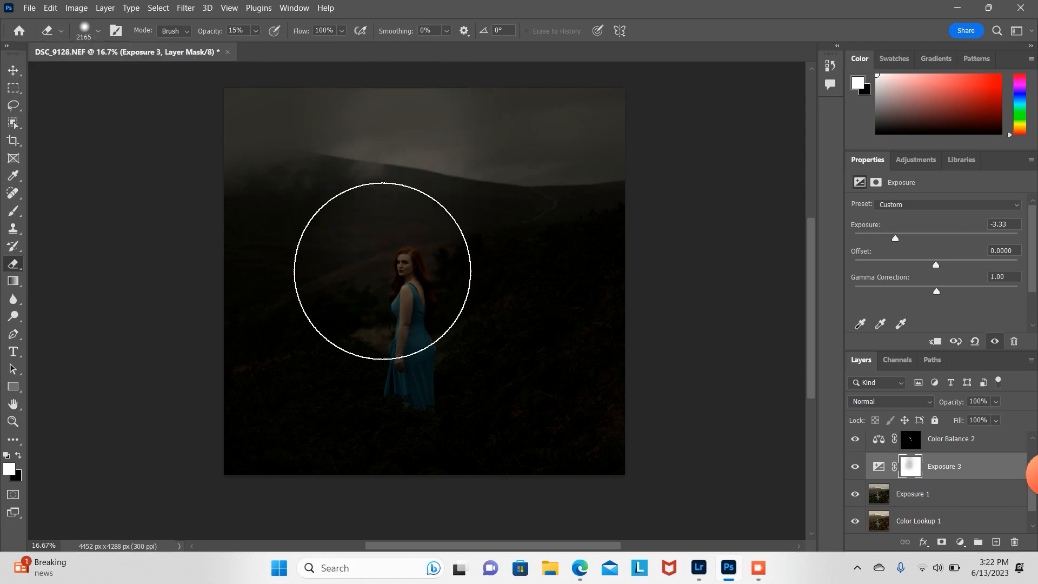
left_click_drag(383, 271, 285, 128)
mouse_move(306, 178)
left_mouse_down()
mouse_move(384, 285)
mouse_move(360, 290)
mouse_move(408, 129)
mouse_move(447, 144)
mouse_move(445, 156)
mouse_move(470, 143)
mouse_move(350, 284)
mouse_move(228, 194)
mouse_move(339, 200)
mouse_move(487, 137)
mouse_move(550, 153)
left_mouse_up()
Step: Lower the Exposure 3 layer's opacity to 42%
left_click(995, 403)
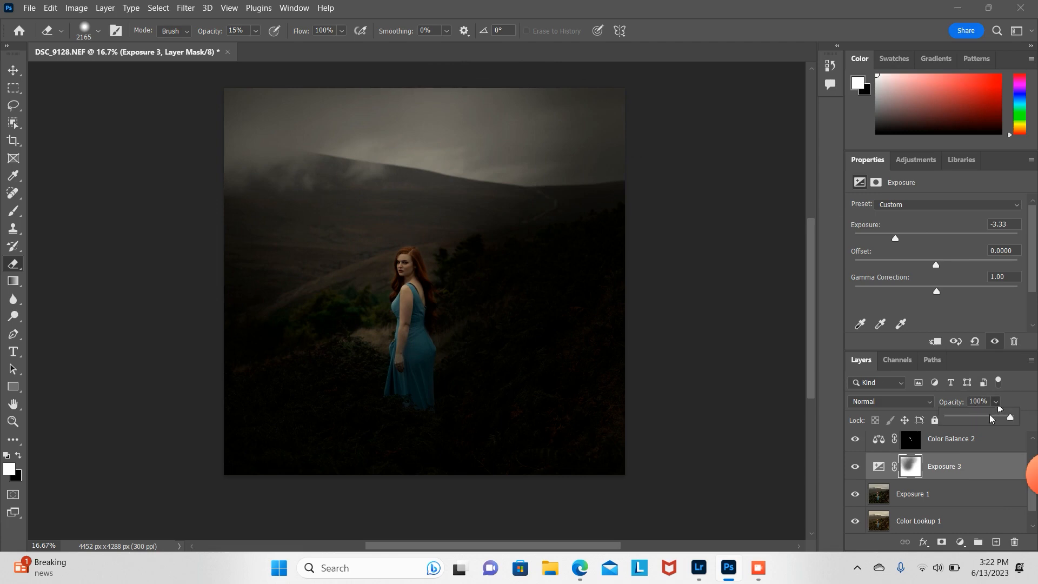
left_click(990, 418)
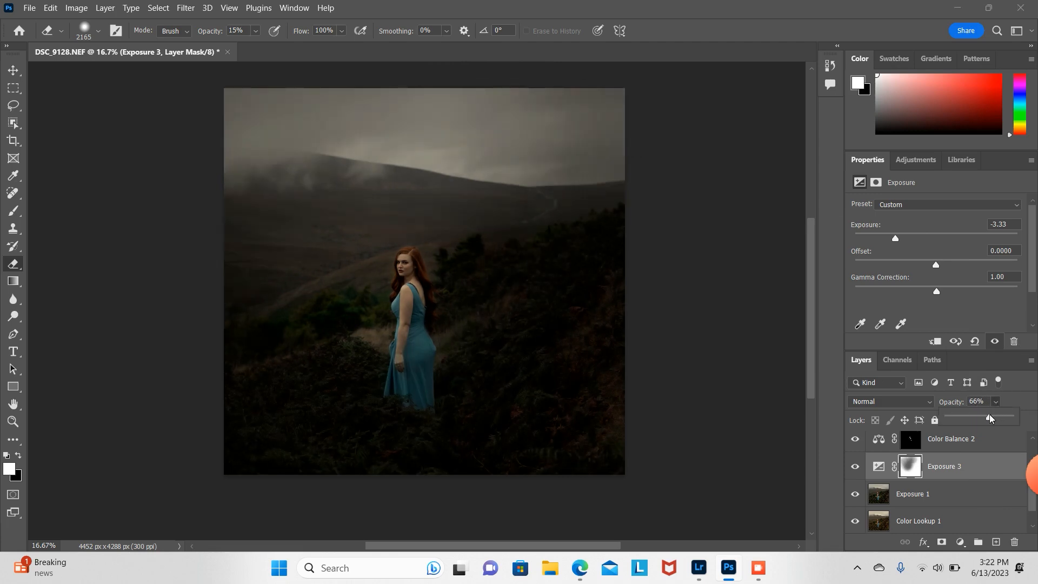
left_click_drag(991, 418, 976, 417)
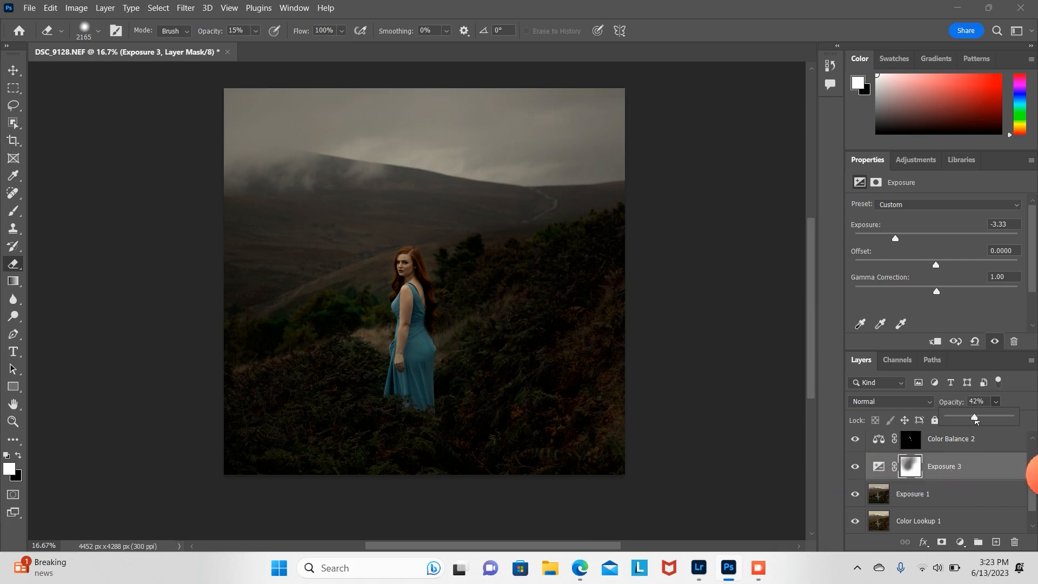
left_click_drag(974, 418, 975, 420)
Step: Add a Solid Color fill layer above Exposure 1 filled with the pale colour eff9f8
left_click(13, 176)
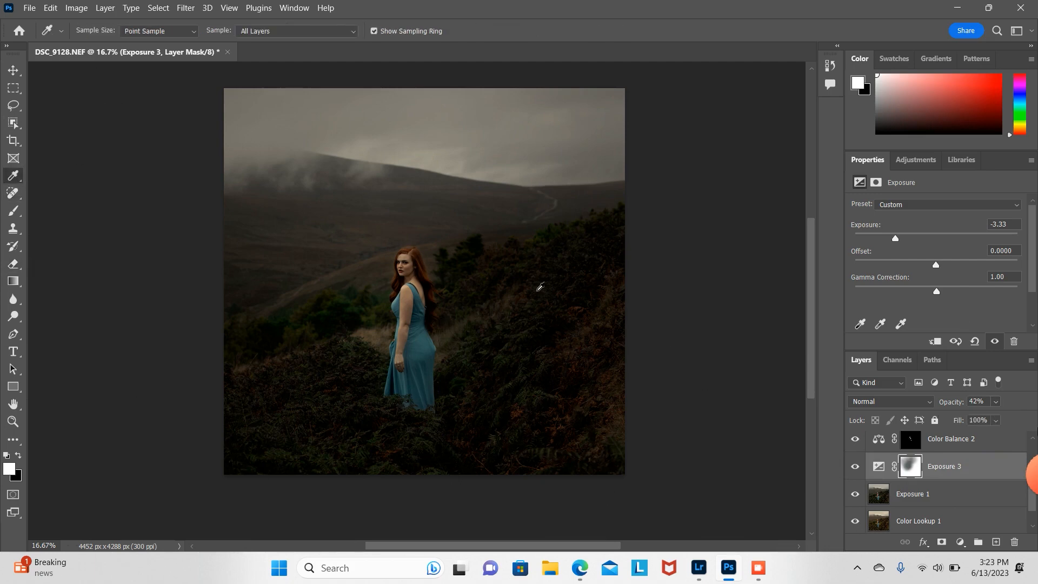
scroll(943, 463, "down", 1)
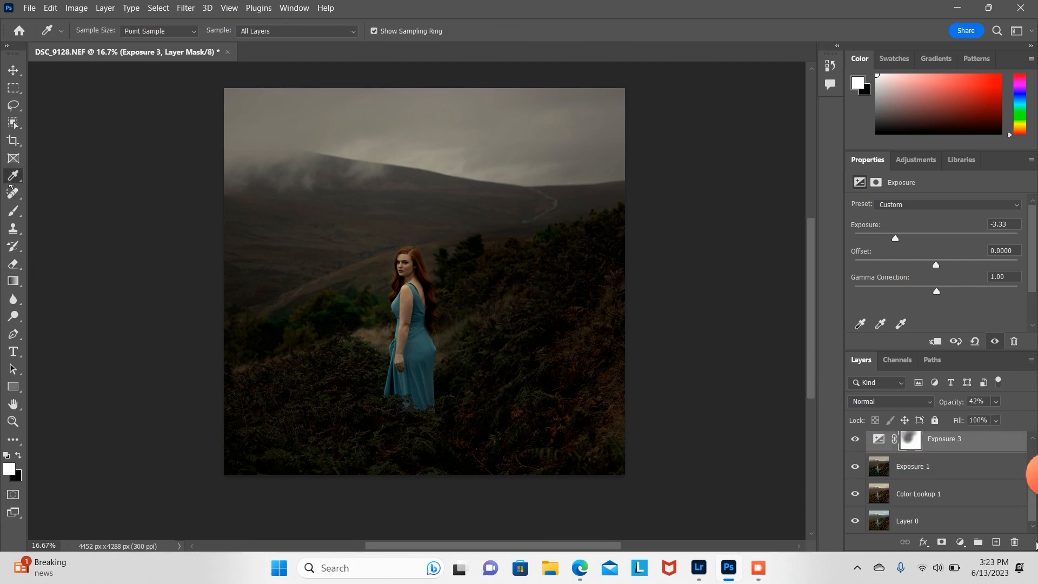
left_click(942, 463)
left_click(961, 542)
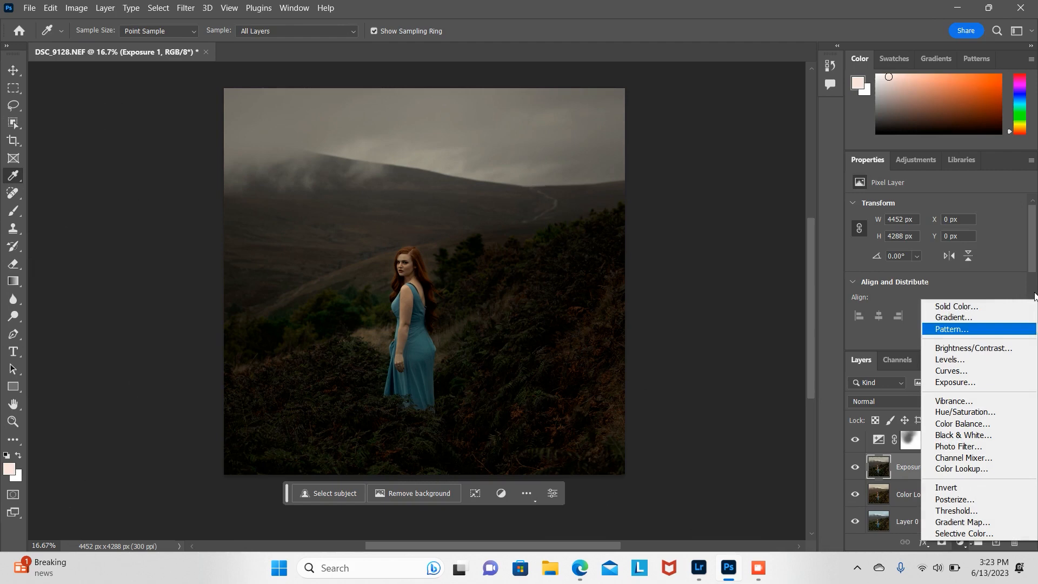
left_click(956, 306)
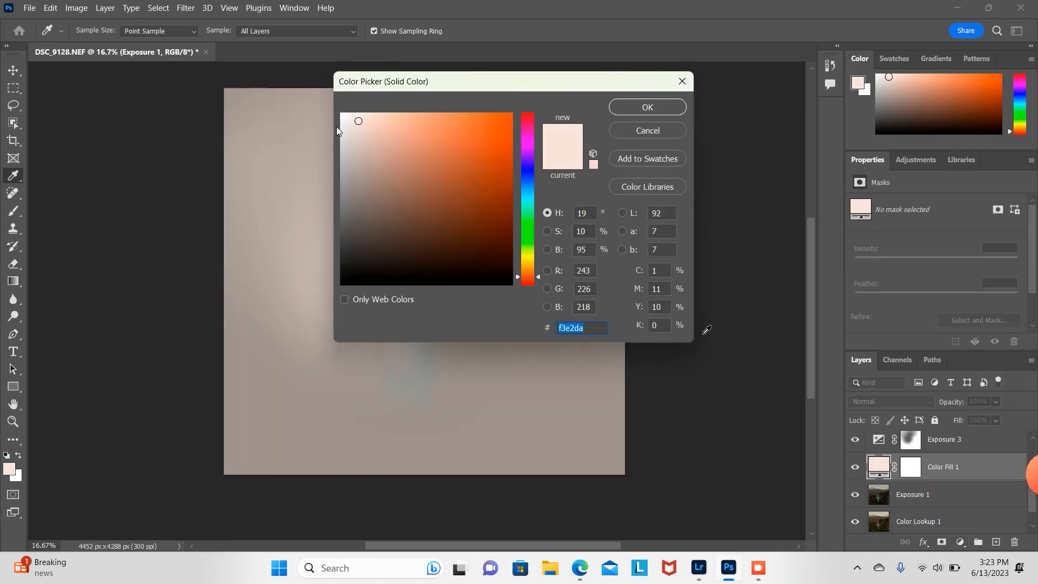
left_click(527, 201)
left_click_drag(356, 122, 347, 117)
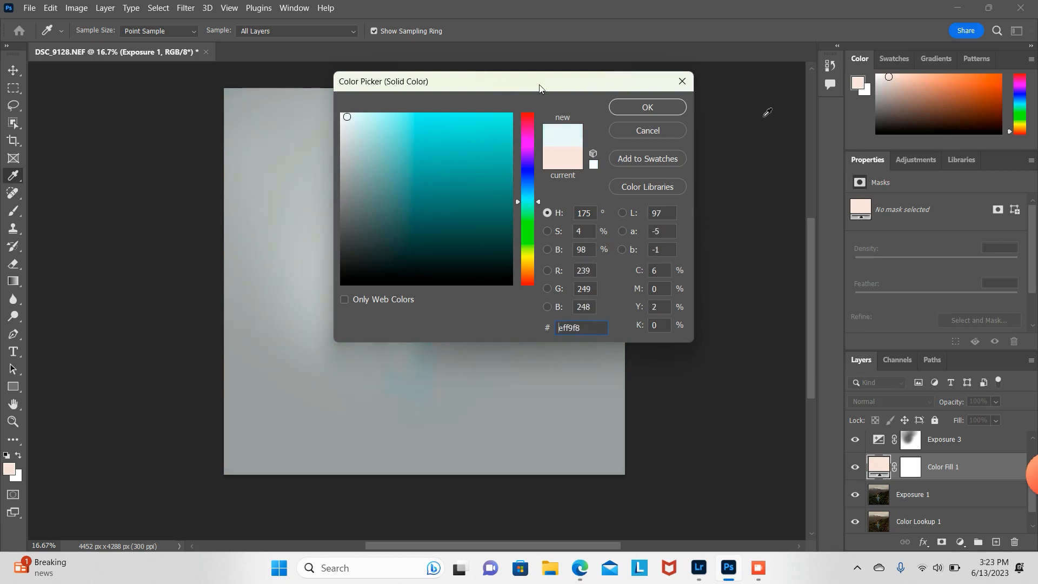
left_click(658, 111)
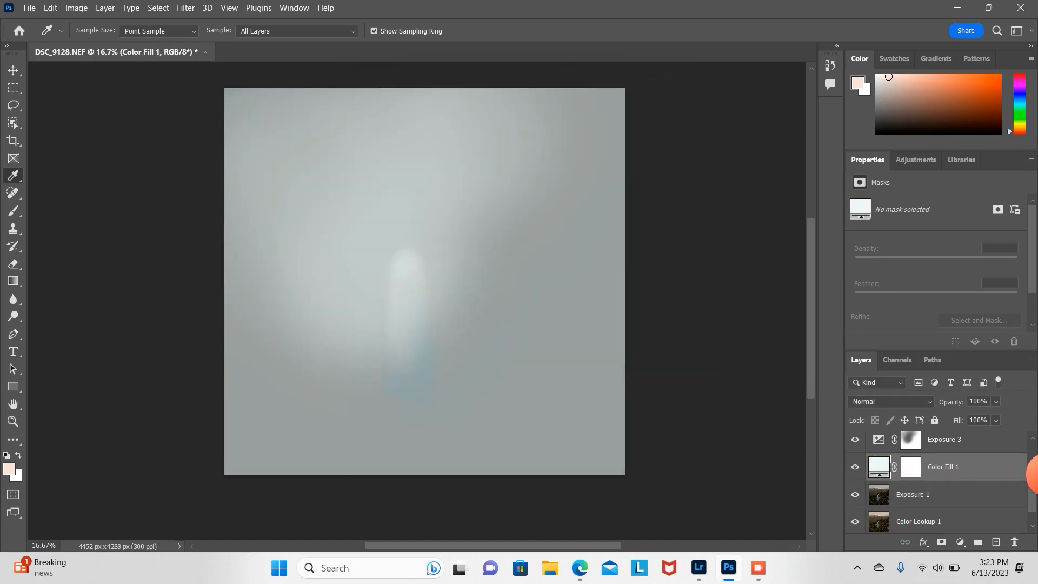
Step: Set the Color Fill 1 layer's Blend If underlying layer sliders to a split 80/187 to 255
double_click(968, 468)
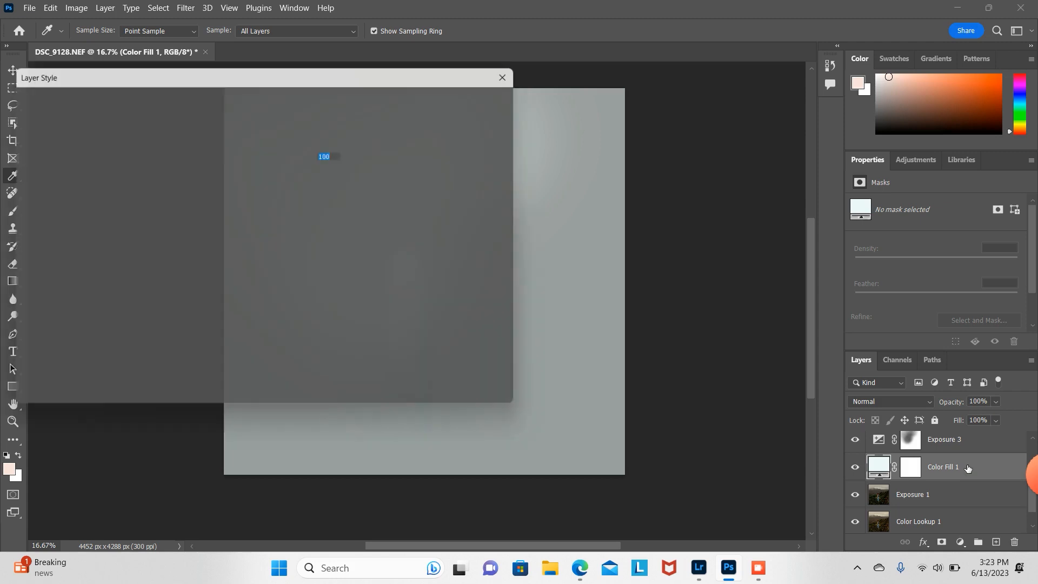
left_click_drag(192, 354, 251, 361)
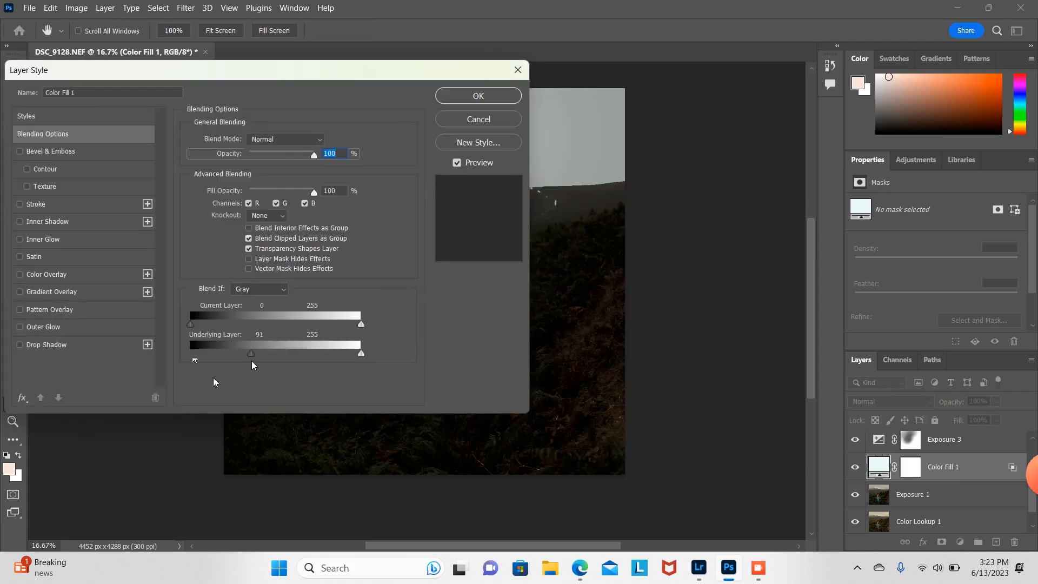
left_click_drag(314, 72, 100, 74)
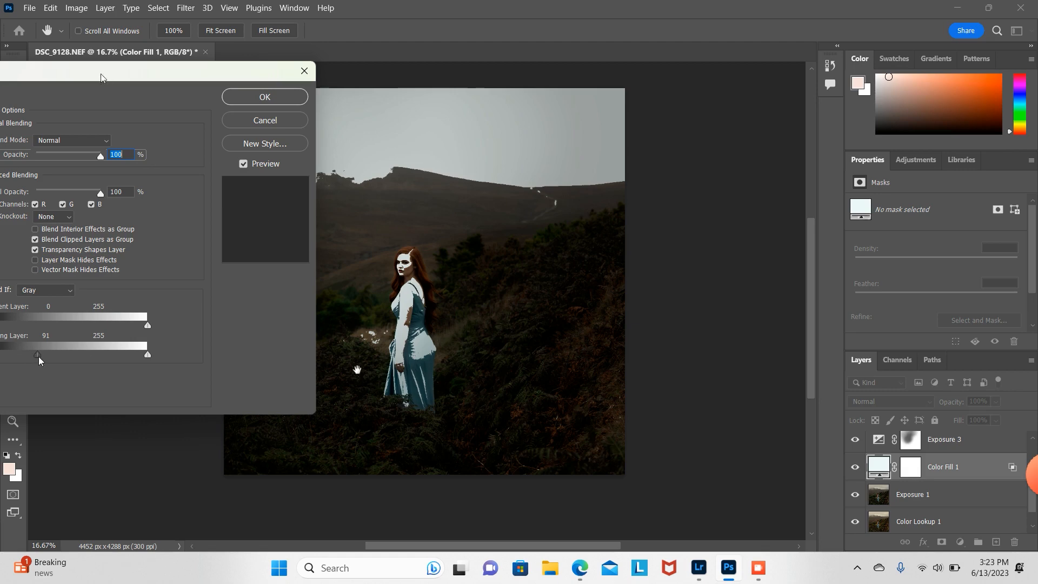
left_click_drag(38, 355, 69, 356)
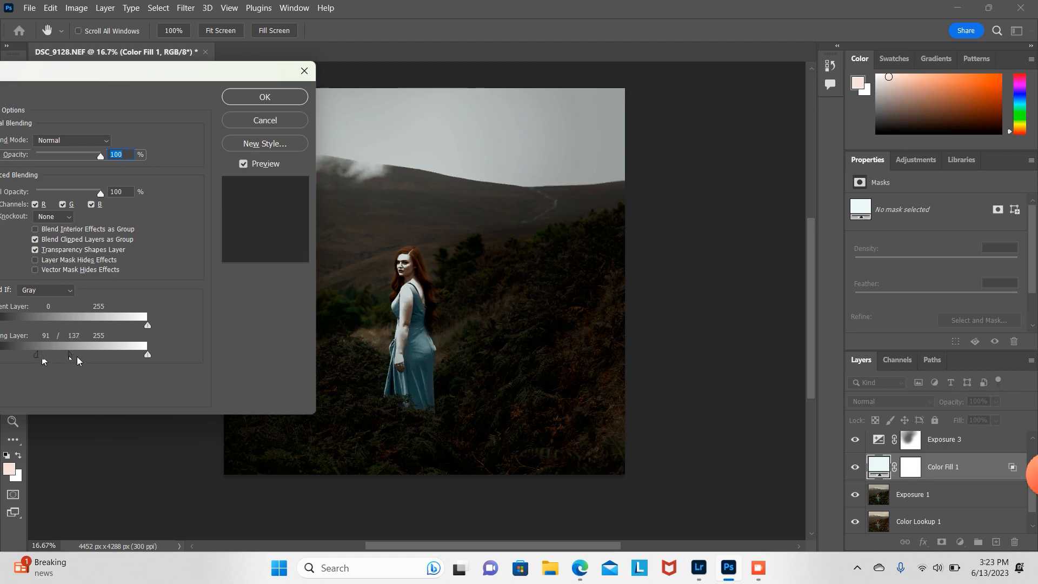
left_click_drag(73, 356, 97, 361)
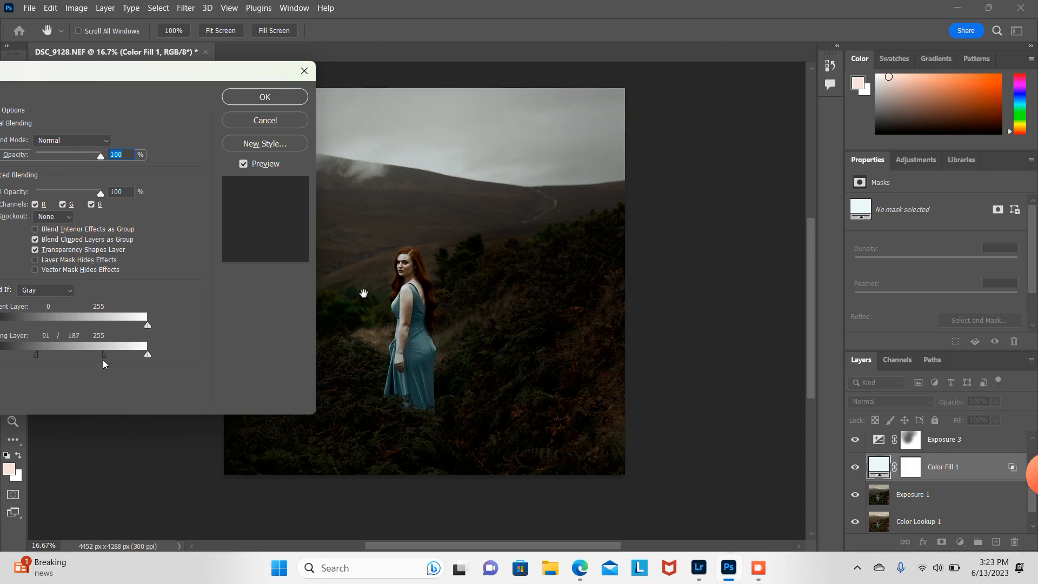
left_click_drag(38, 356, 47, 360)
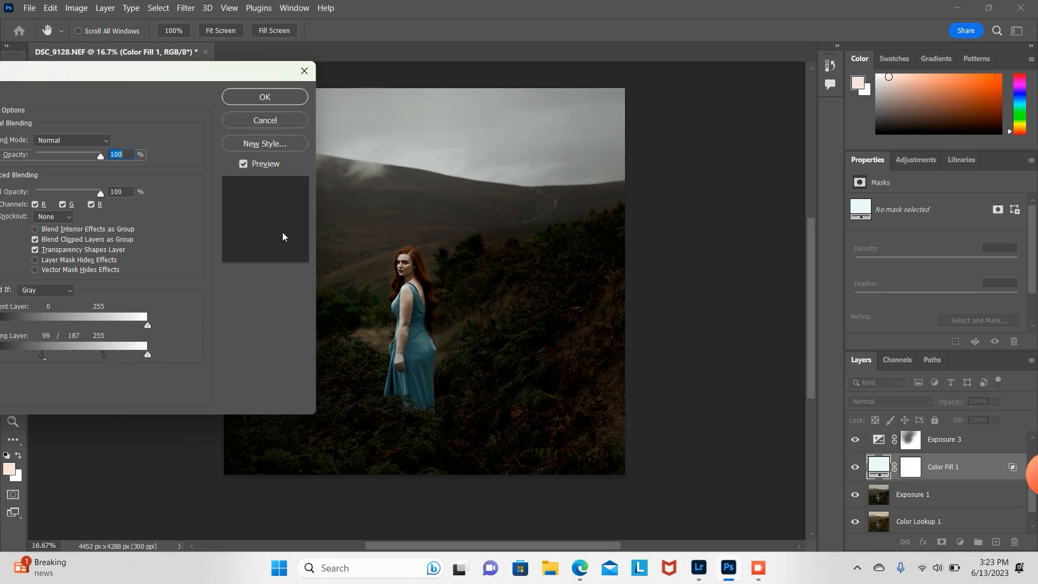
left_click_drag(42, 356, 24, 357)
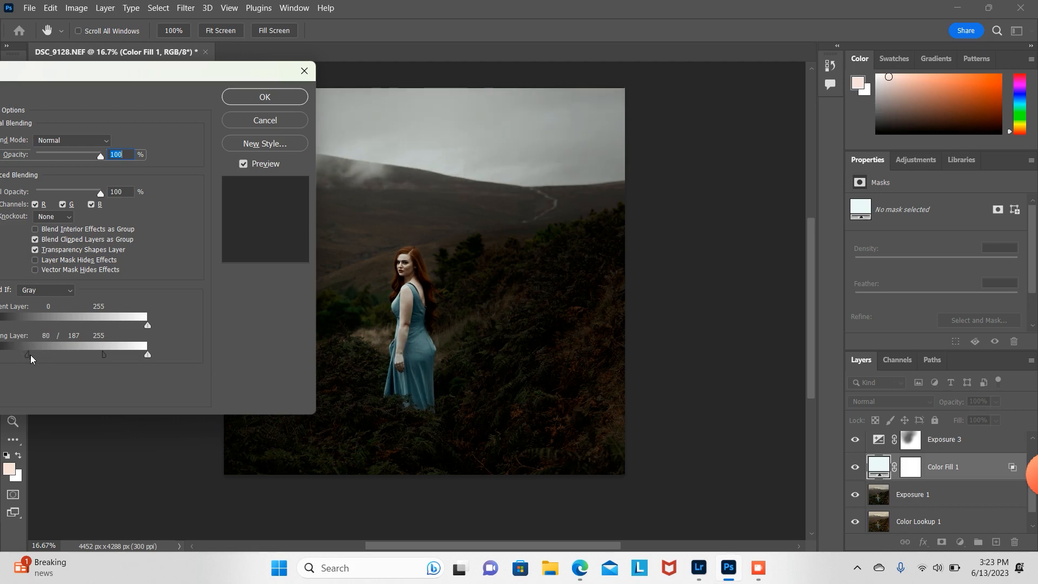
left_click(291, 95)
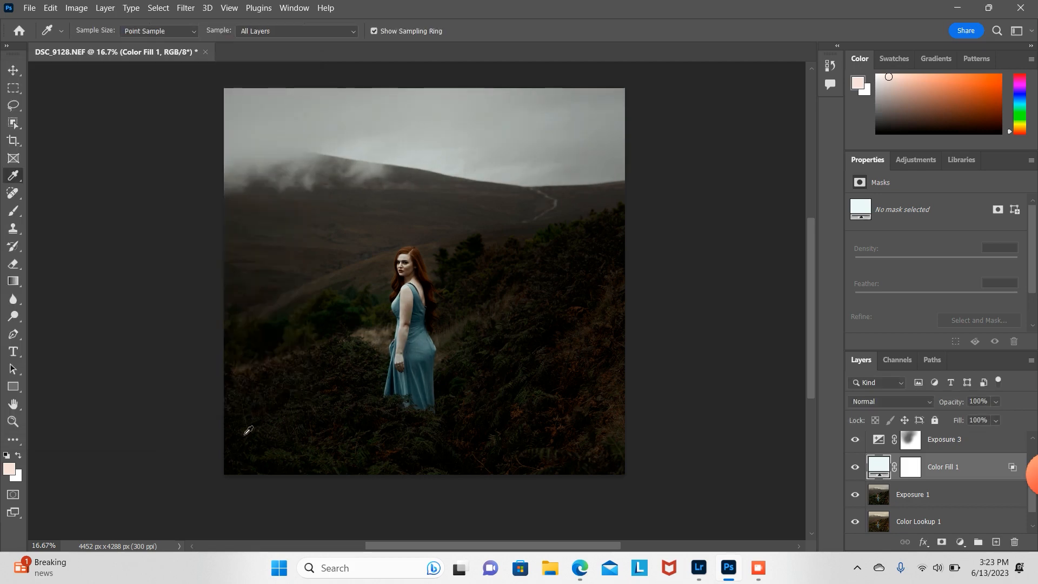
Step: Rasterize Color Fill 1 and erase it over the sky with a 1811 px eraser at 79% opacity
left_click(12, 264)
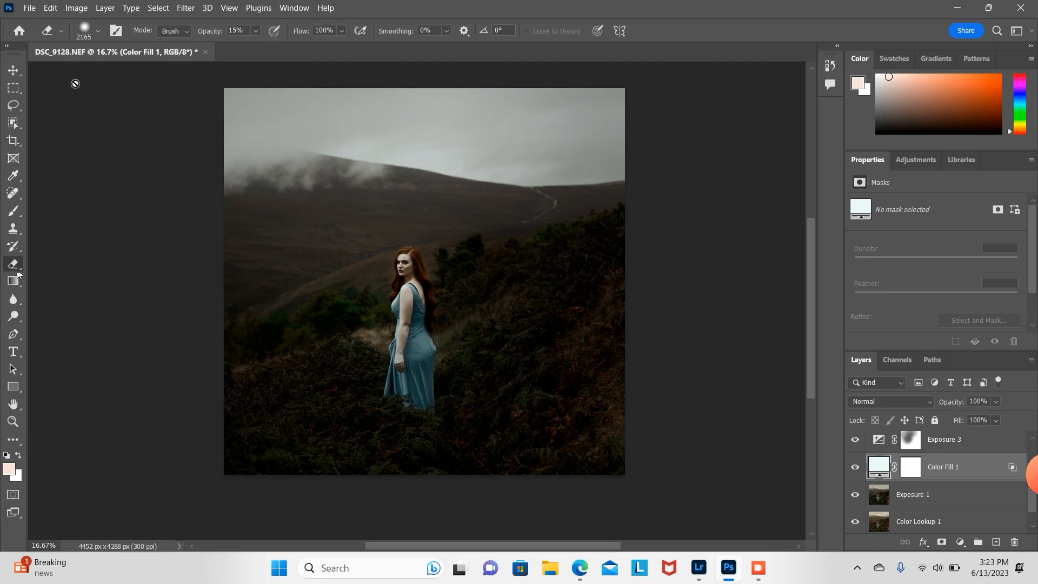
left_click(98, 32)
left_click_drag(156, 72, 154, 72)
left_click(257, 30)
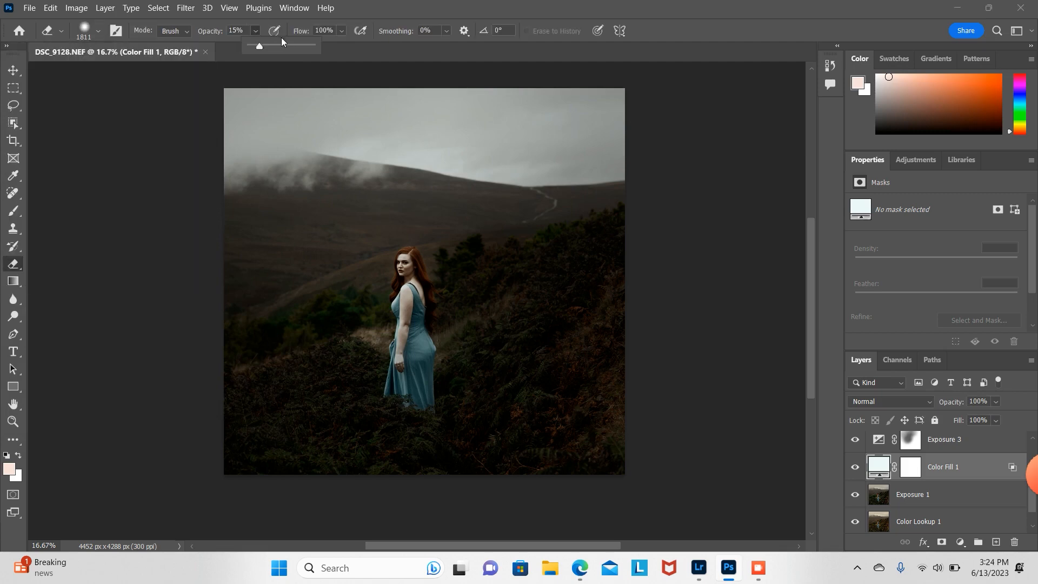
left_click(300, 46)
left_click(294, 128)
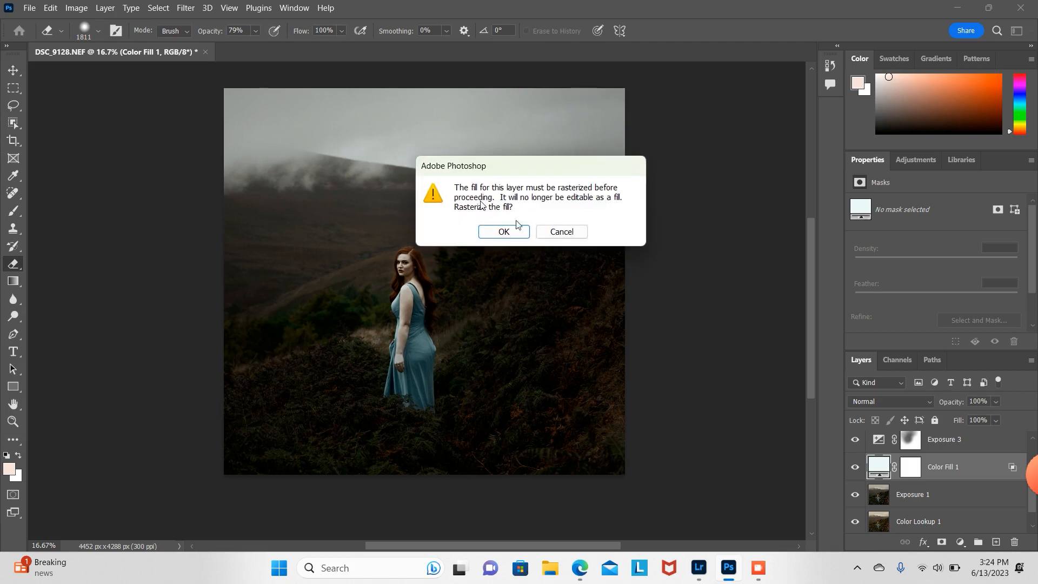
left_click(518, 233)
mouse_move(267, 128)
left_mouse_down()
mouse_move(265, 148)
mouse_move(263, 135)
mouse_move(331, 120)
mouse_move(556, 163)
mouse_move(603, 241)
mouse_move(444, 168)
left_mouse_up()
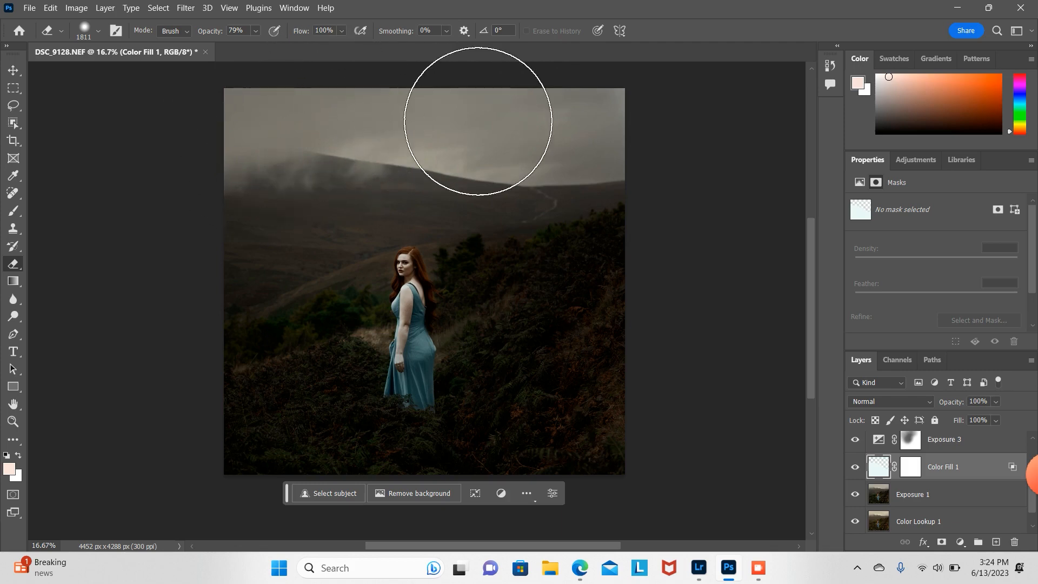
Step: Erase part of Color Fill 1 with a 448 px eraser and lower the layer's opacity to 29%
left_click(97, 33)
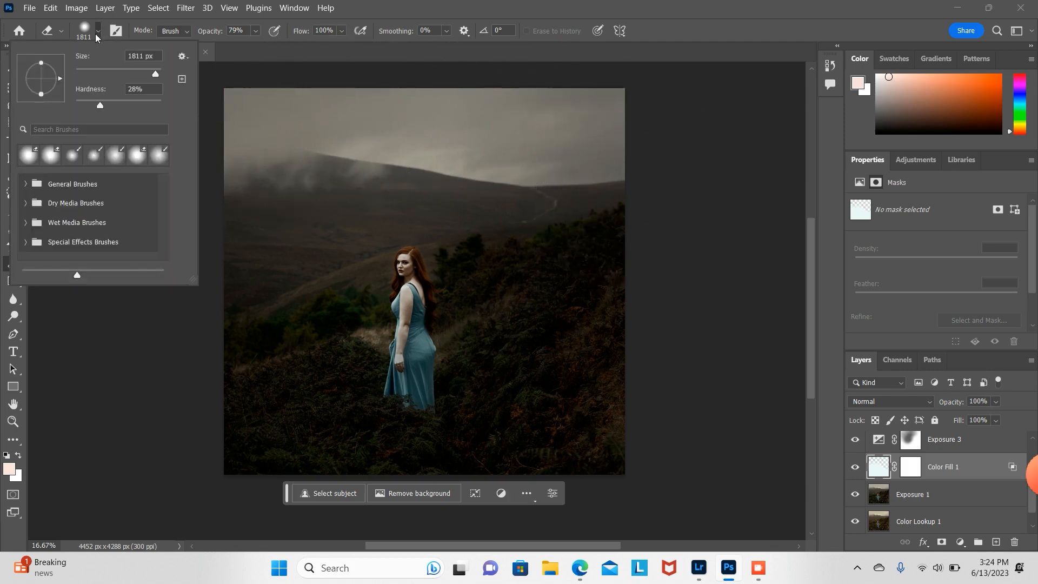
left_click_drag(155, 74, 141, 73)
left_click(371, 334)
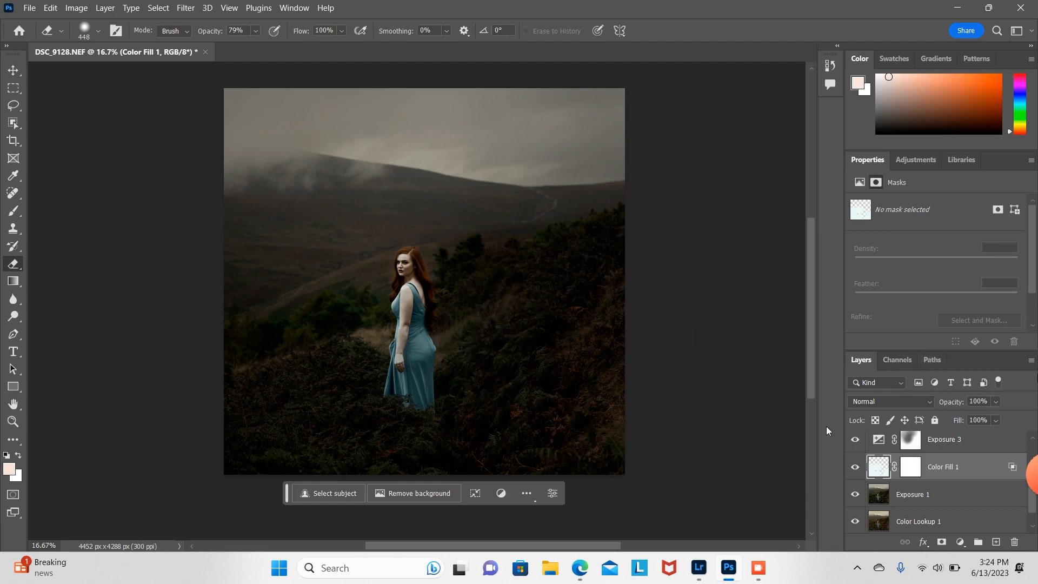
left_click(997, 402)
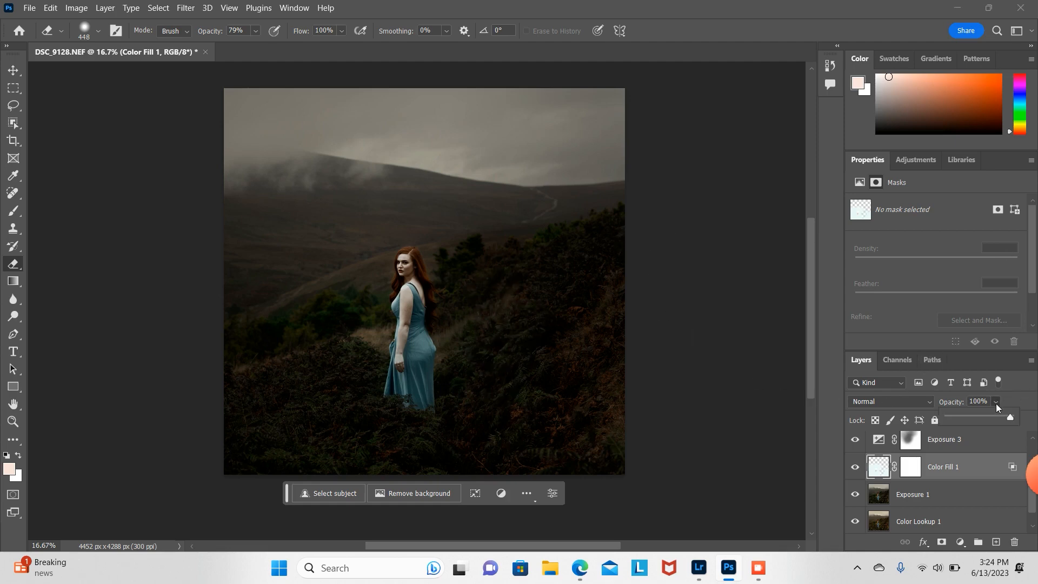
left_click(970, 417)
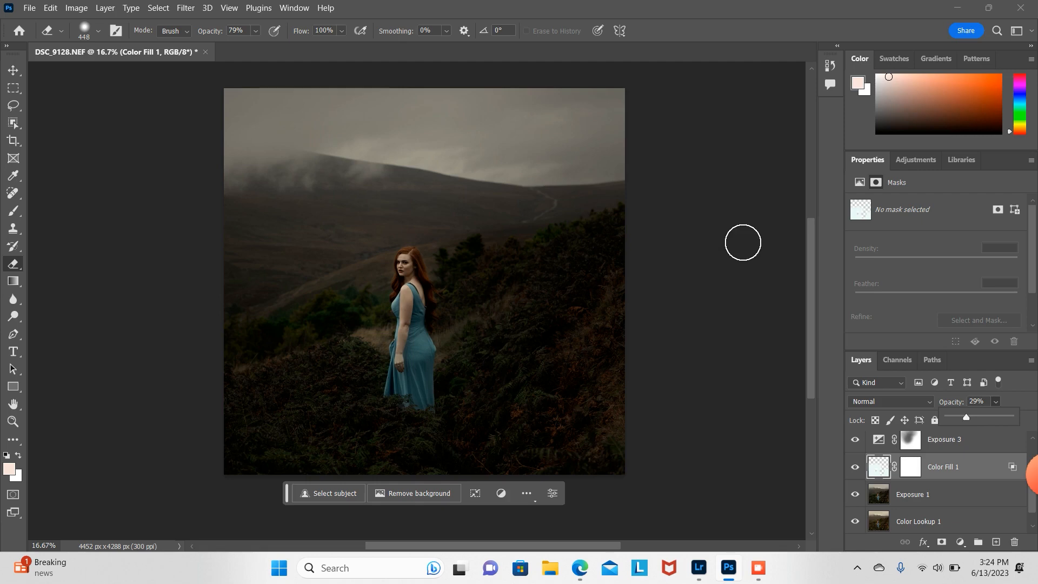
Step: Crop the image to a tighter portrait frame of 3600 × 4060 px
left_click(13, 140)
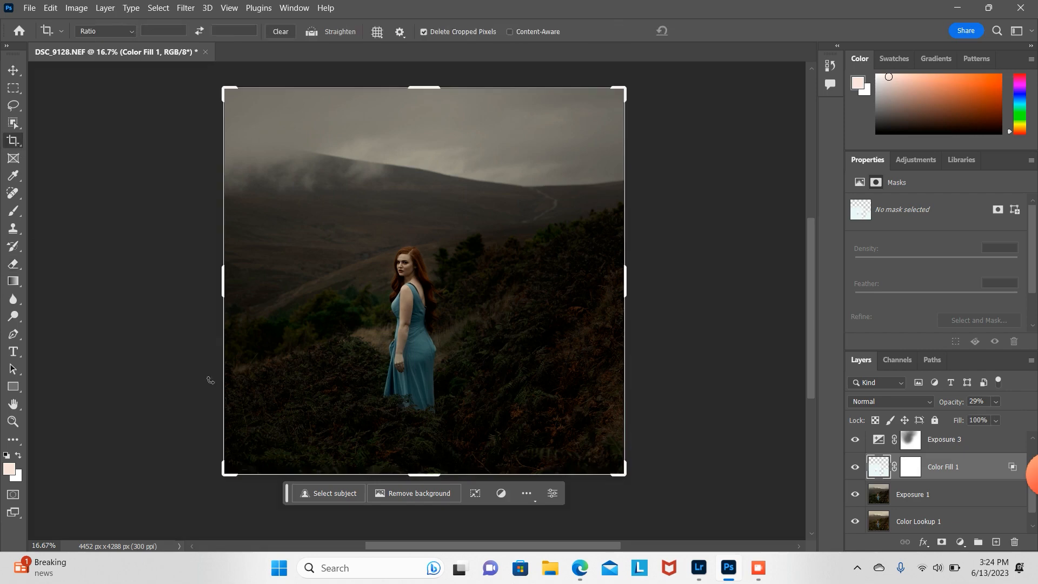
left_click_drag(226, 475, 245, 478)
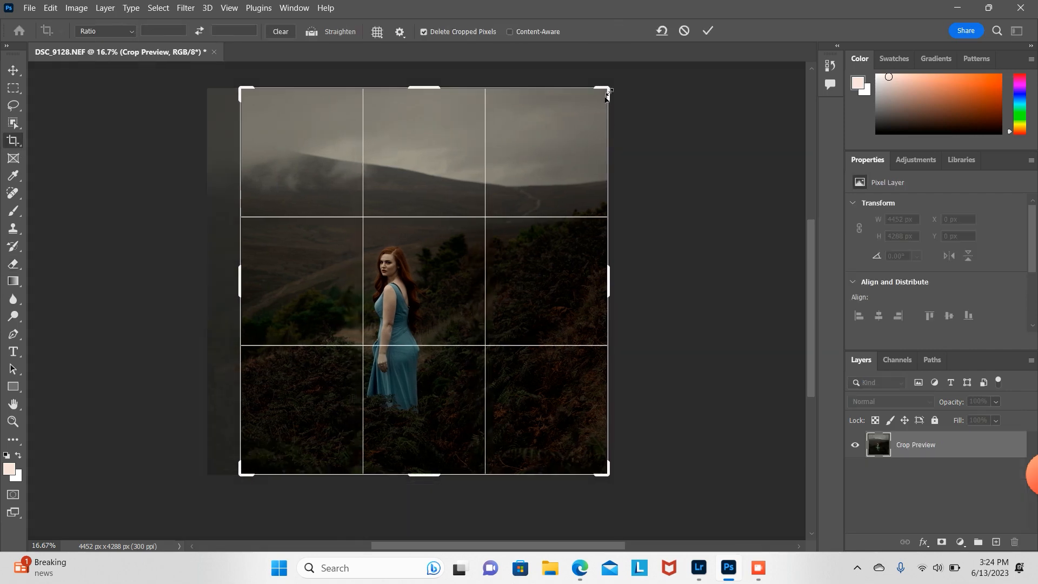
mouse_move(606, 94)
left_mouse_down()
mouse_move(598, 88)
mouse_move(591, 100)
left_mouse_up()
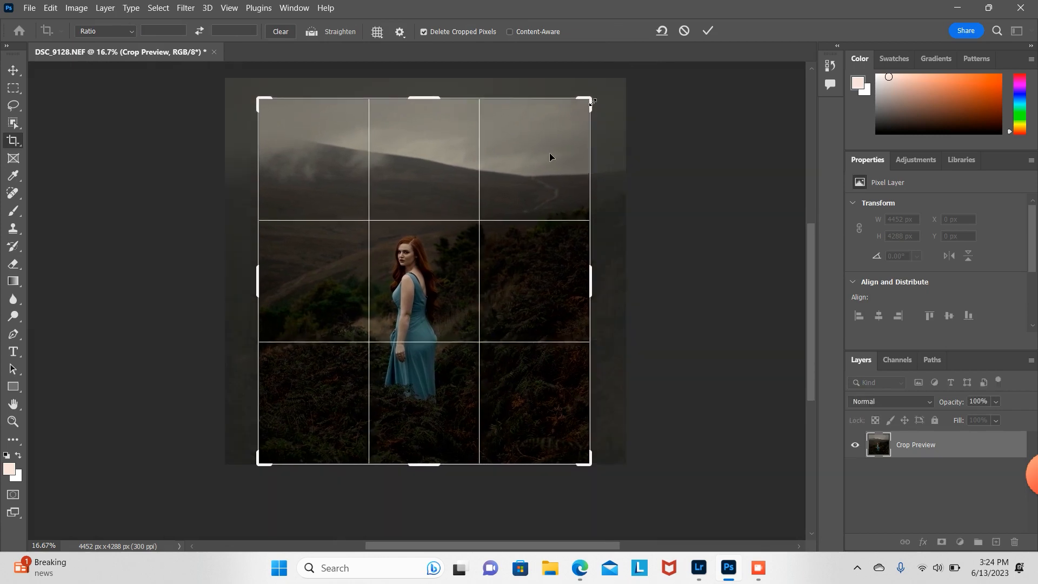
left_click_drag(261, 287, 265, 292)
key("Return")
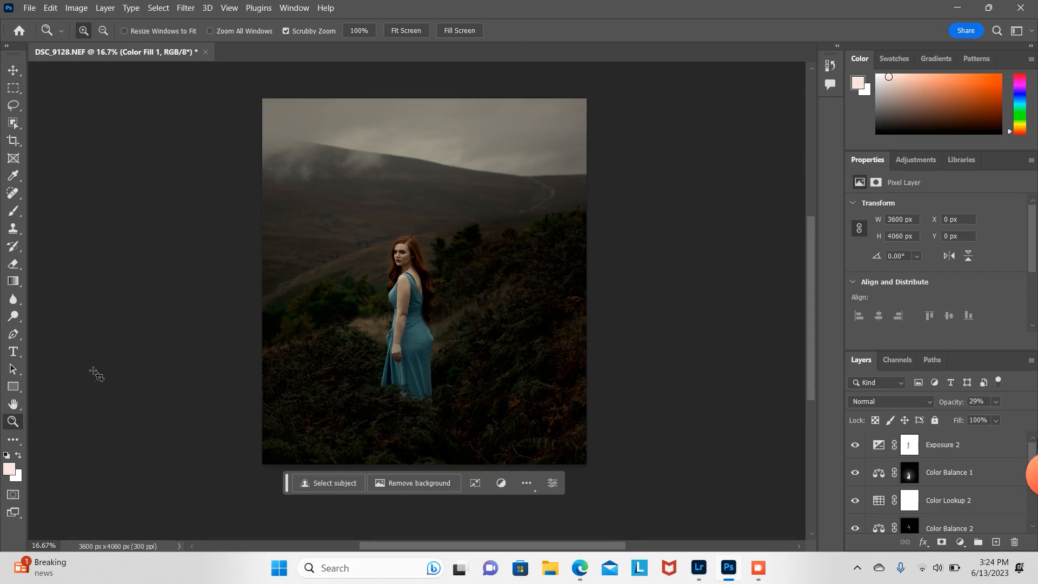
Step: Zoom in on the underarm and clone out the dark strap edge on Exposure 1 with a 31 px Clone Stamp
left_click(400, 274)
left_click(400, 273)
left_click(400, 273)
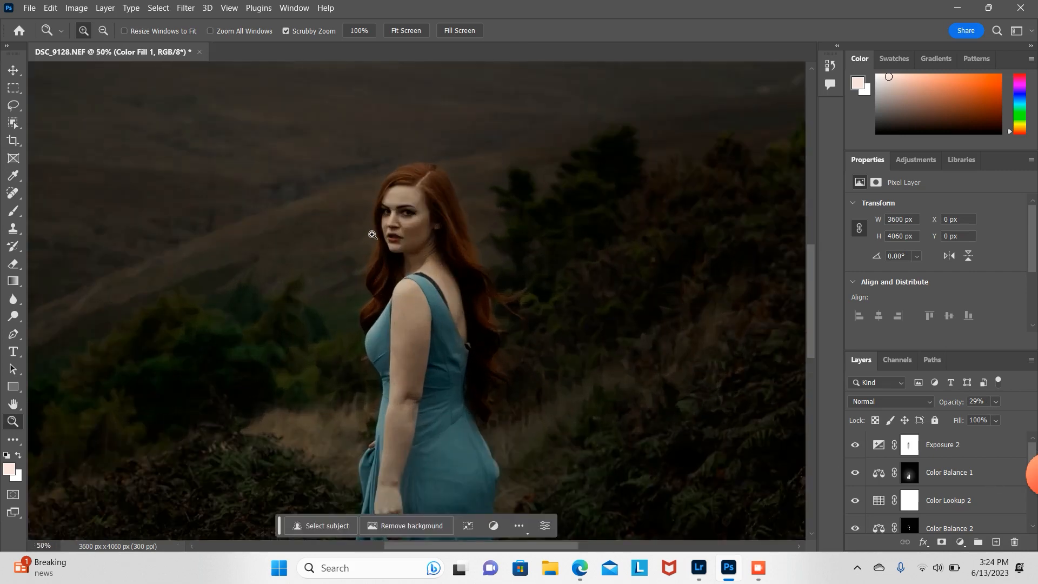
left_click(374, 234)
left_click(433, 303)
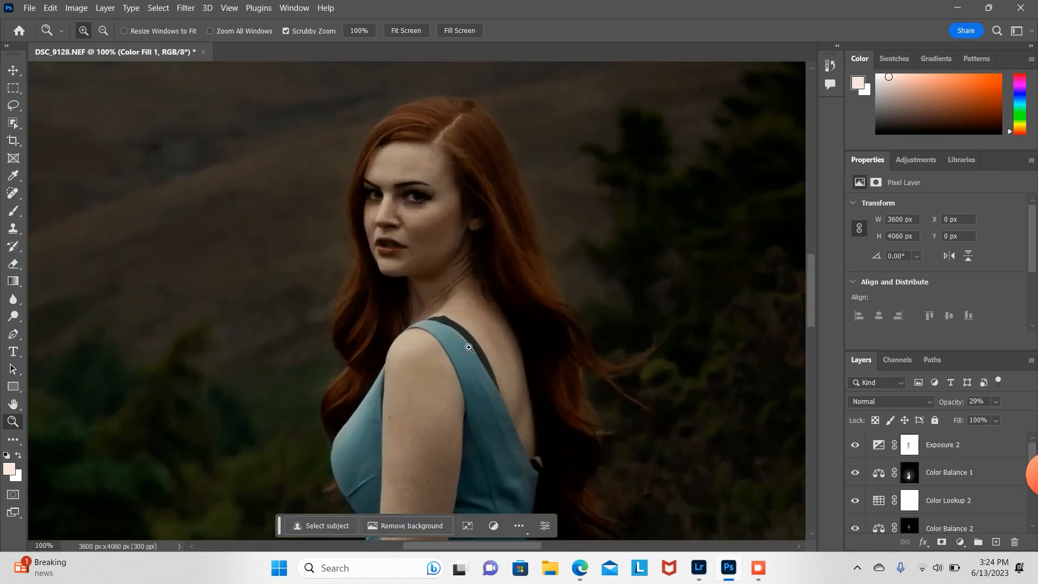
left_click(472, 349)
left_click_drag(815, 290, 817, 320)
key("s")
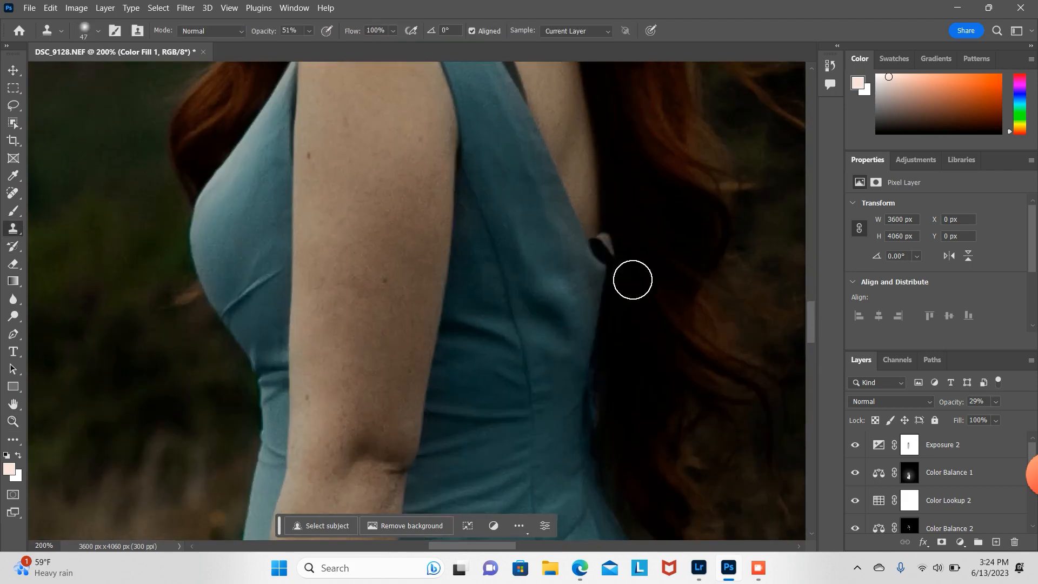
left_click(93, 34)
left_click(89, 73)
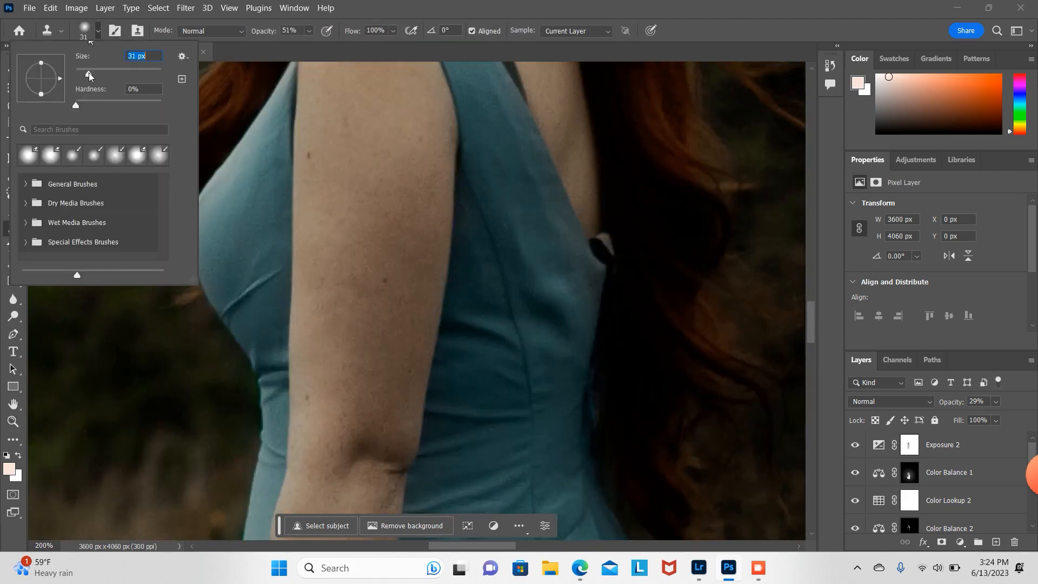
left_click(630, 223, "alt")
left_click(608, 238)
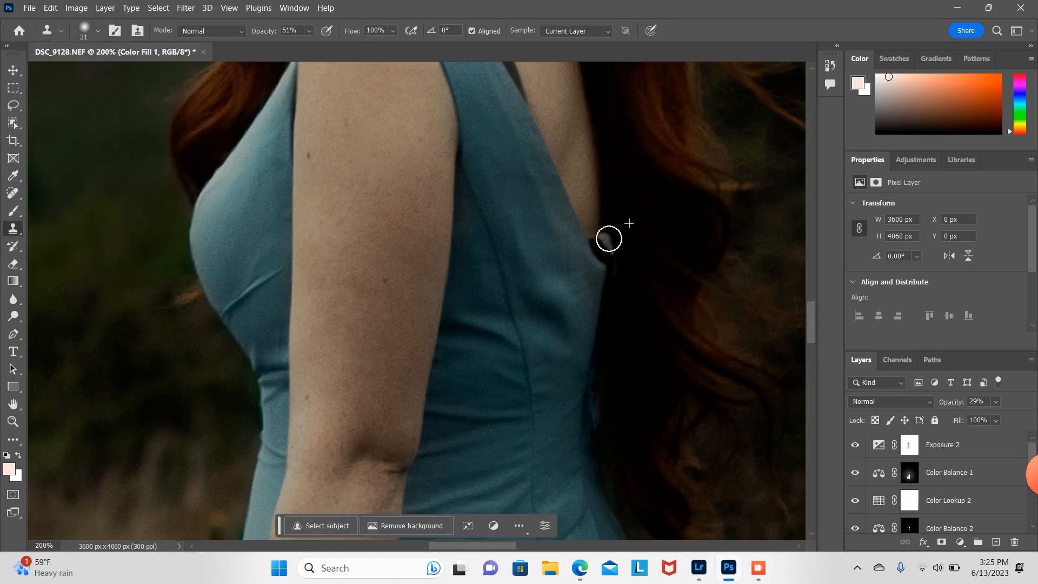
mouse_move(1034, 471)
scroll(968, 487, "down", 5)
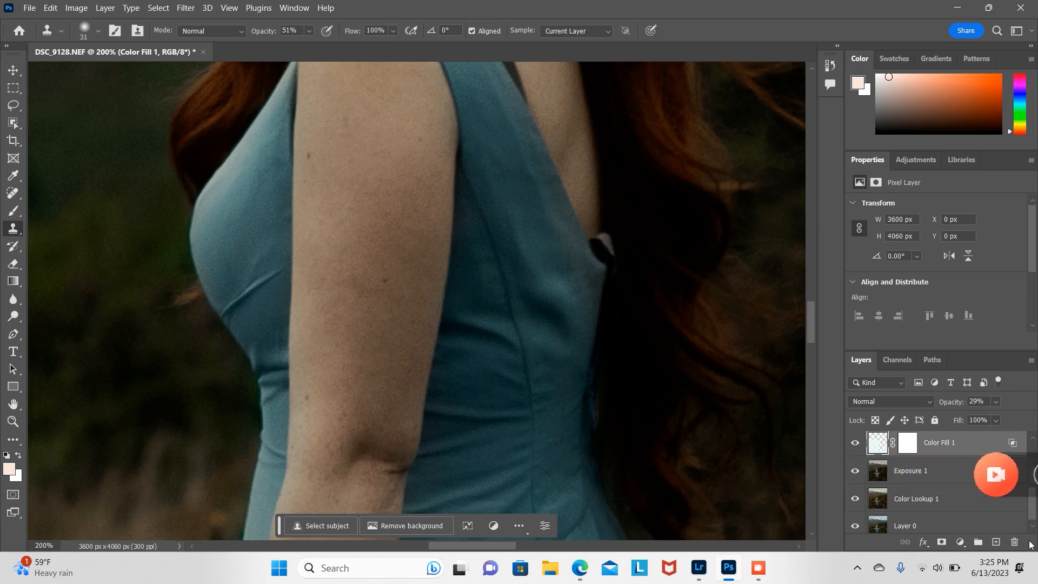
left_click(909, 473)
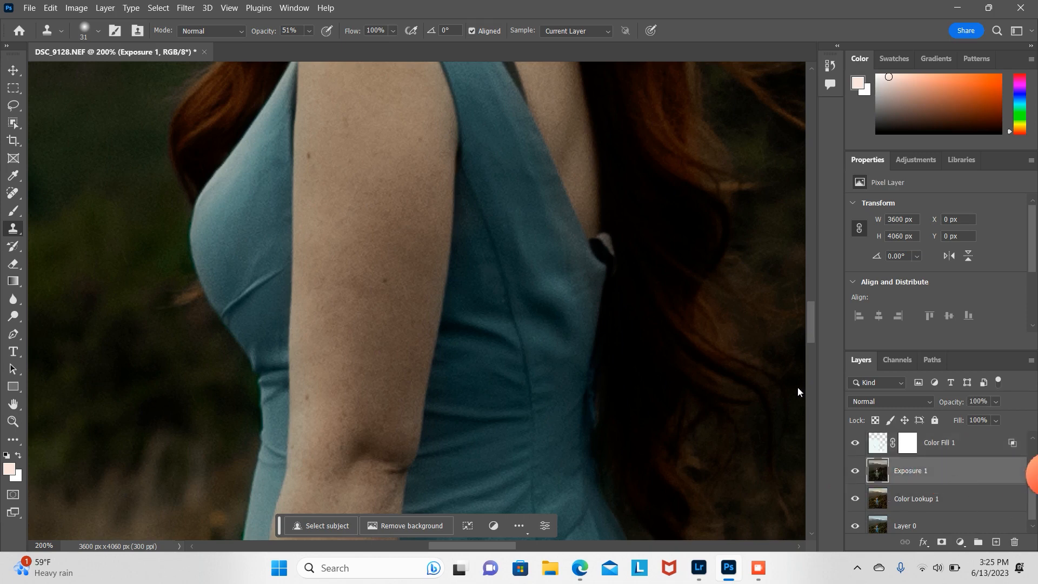
left_click(628, 227, "alt")
mouse_move(611, 238)
left_mouse_down()
mouse_move(609, 269)
mouse_move(614, 229)
left_mouse_up()
left_click(617, 303, "alt")
mouse_move(603, 277)
left_mouse_down()
mouse_move(615, 246)
mouse_move(605, 274)
left_mouse_up()
left_click(622, 272, "alt")
mouse_move(604, 274)
left_mouse_down()
mouse_move(614, 213)
mouse_move(605, 263)
mouse_move(613, 235)
left_mouse_up()
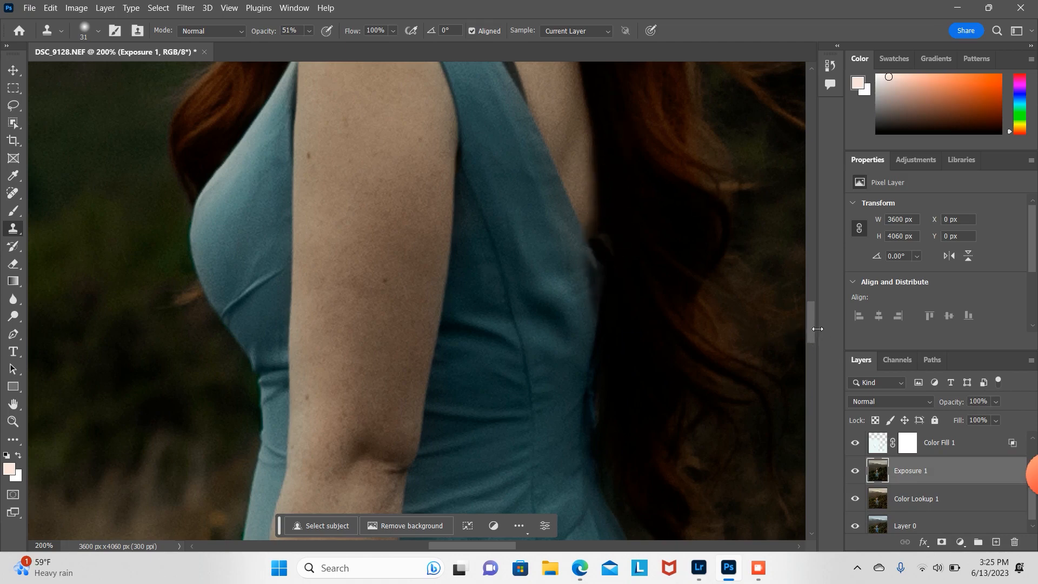
Step: Clone out the dark strap on top of the shoulder with a 26 px stamp at 62% opacity
left_click_drag(812, 333, 816, 307)
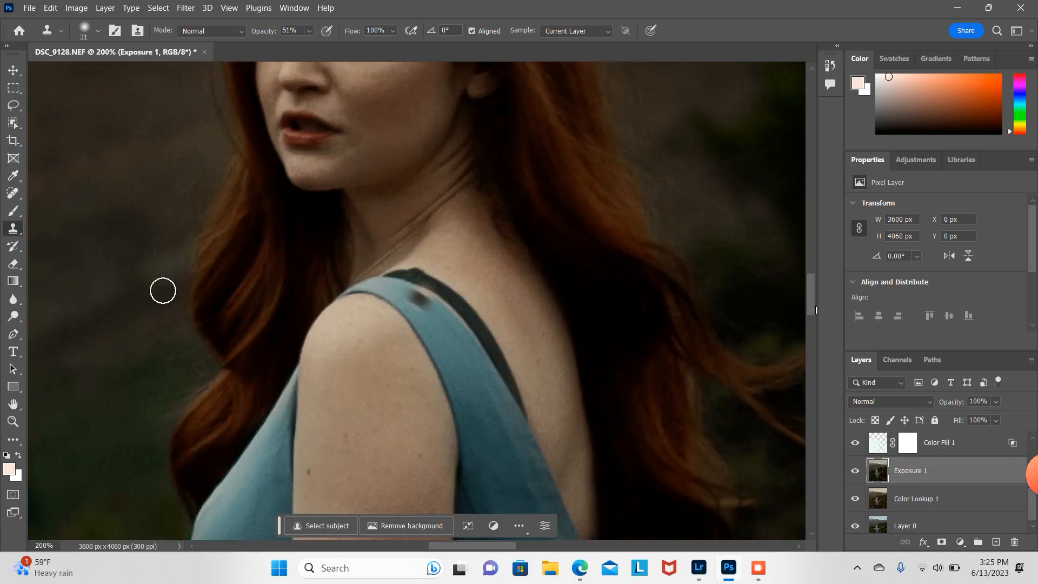
left_click(99, 35)
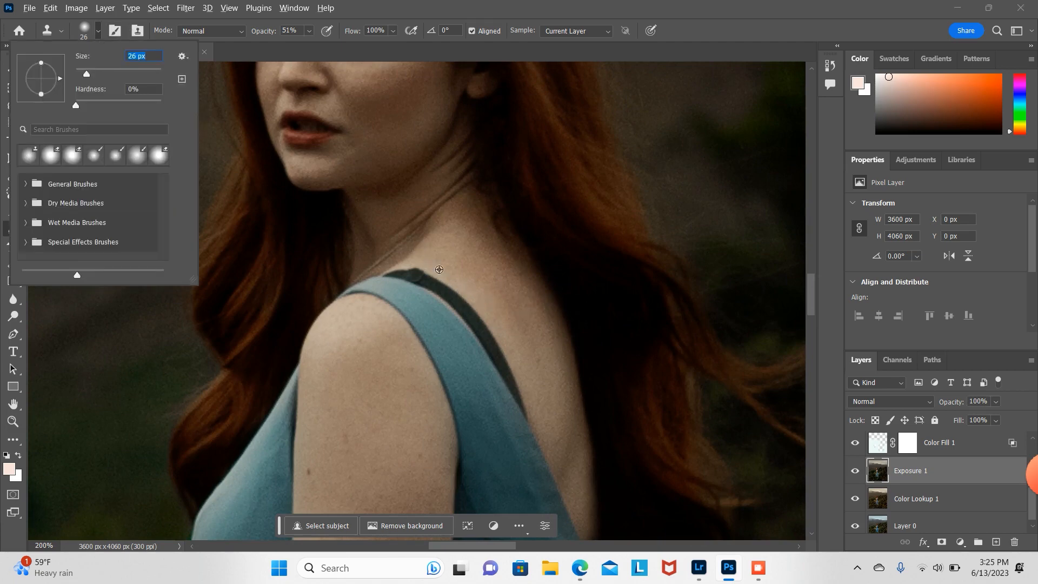
key("Return")
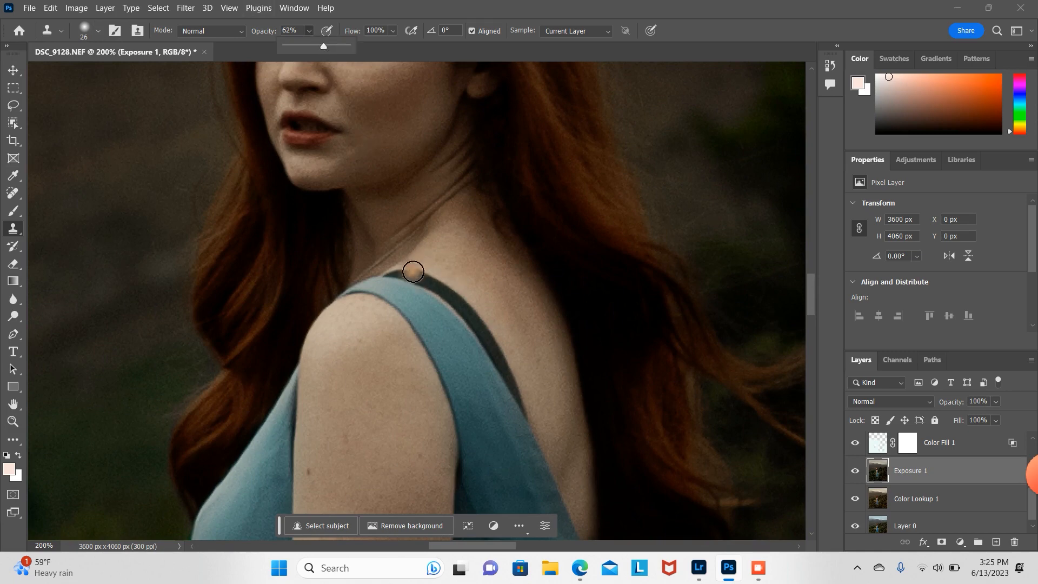
mouse_move(413, 272)
left_mouse_down()
mouse_move(485, 324)
mouse_move(532, 406)
mouse_move(482, 321)
mouse_move(420, 274)
left_mouse_up()
left_click(433, 264, "alt")
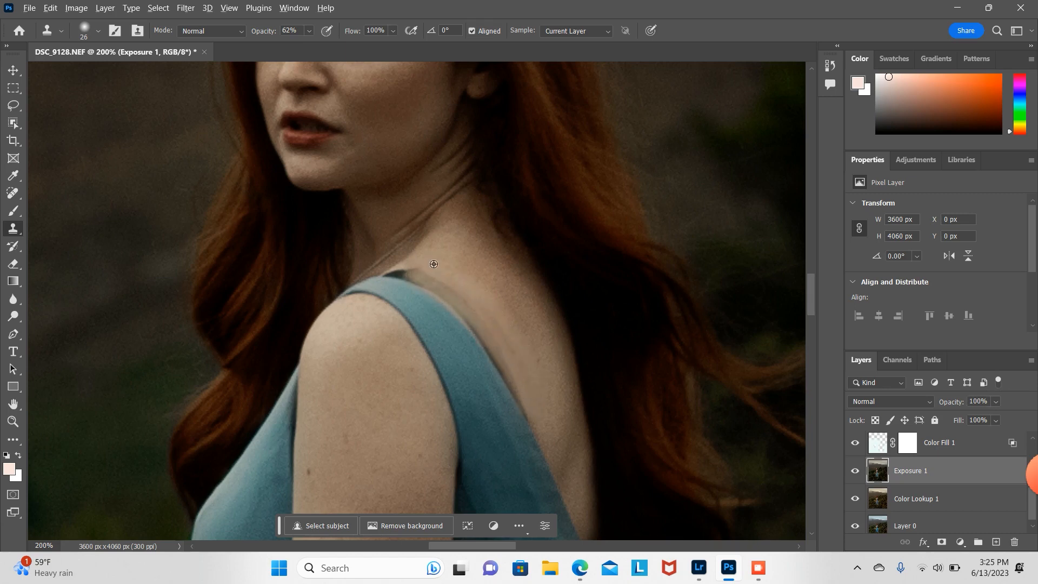
Step: Shrink the Clone Stamp to 20 px and clone along the shoulder's edge line
left_click(98, 30)
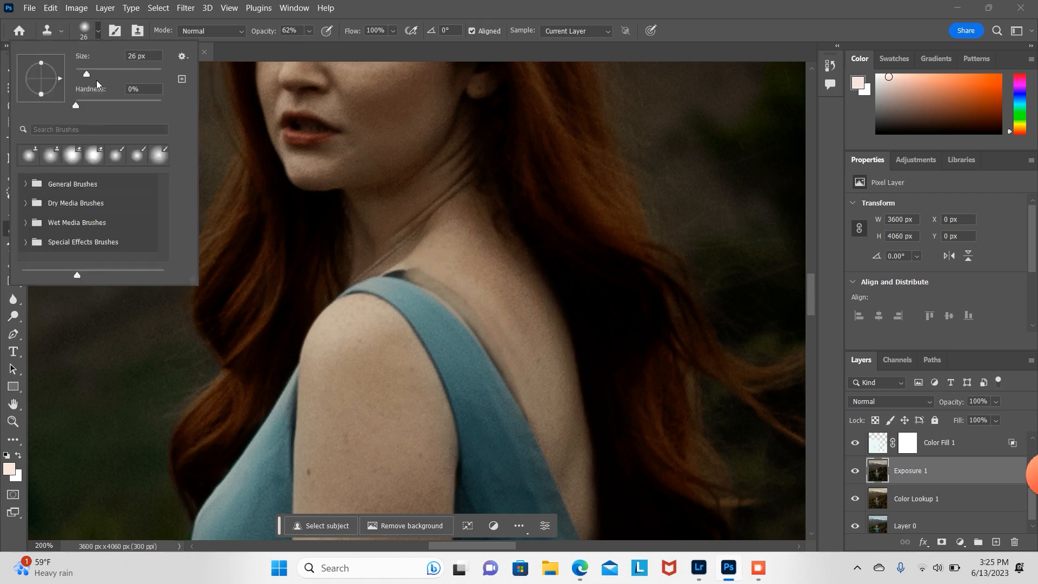
key("bracketleft")
left_click(423, 263, "alt")
mouse_move(420, 271)
left_mouse_down()
mouse_move(464, 295)
mouse_move(515, 380)
left_mouse_up()
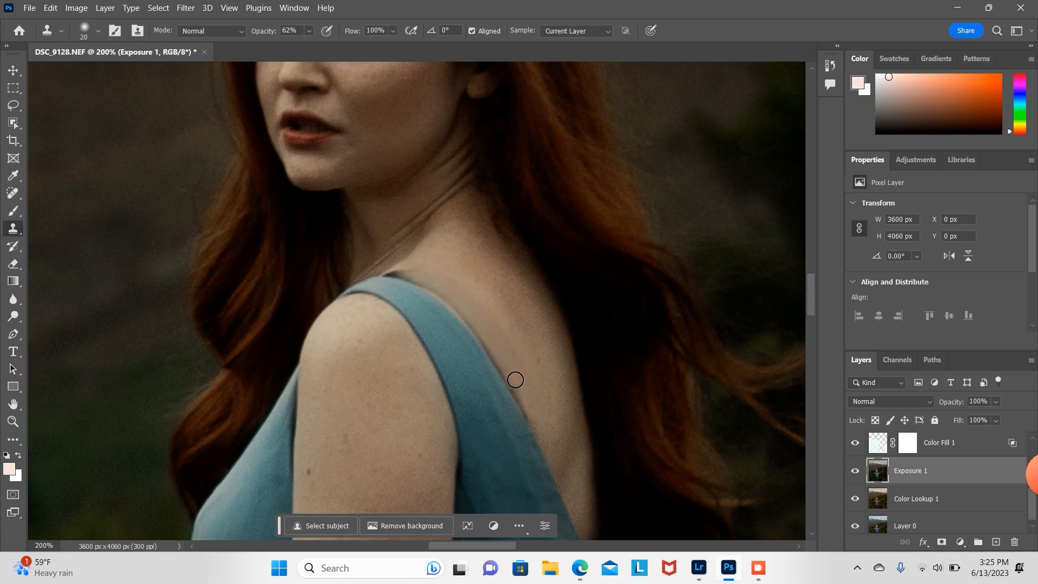
Step: Sample a skin tone from the shoulder and paint over the shoulder line with a 25 px brush at 34% opacity
left_click(12, 177)
left_click(553, 370)
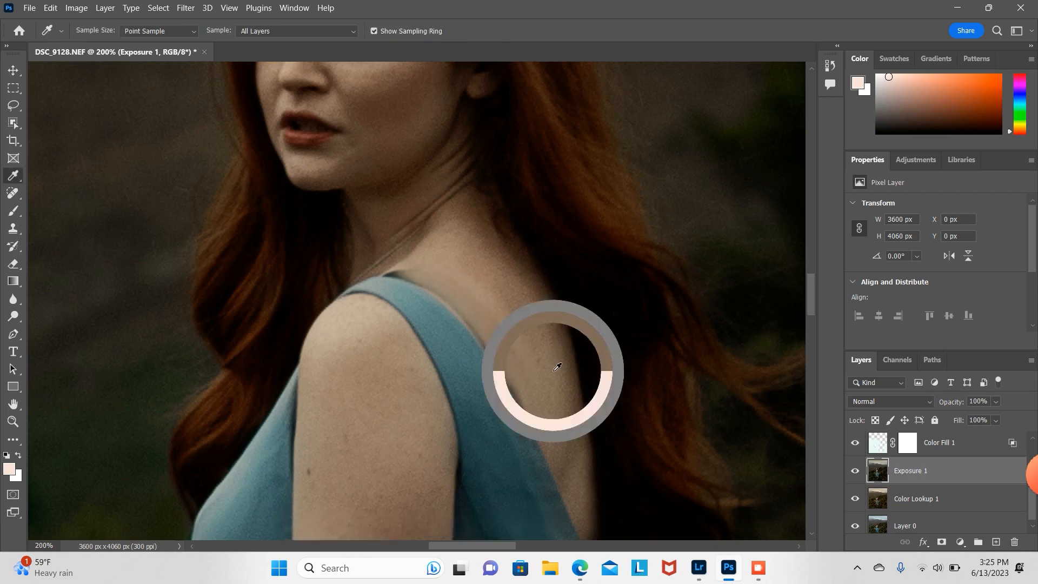
left_click(13, 210)
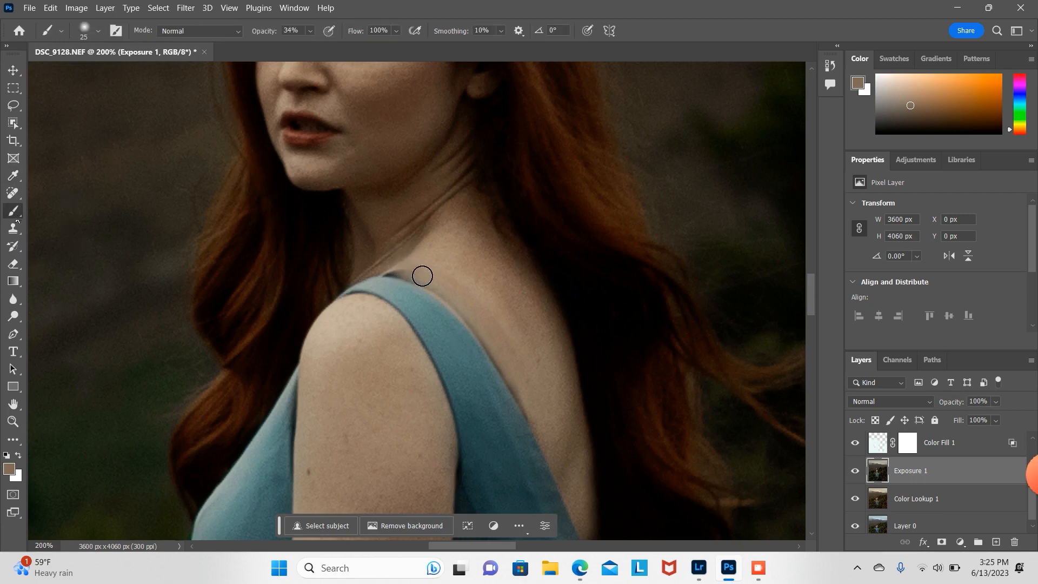
left_click_drag(444, 291, 463, 303)
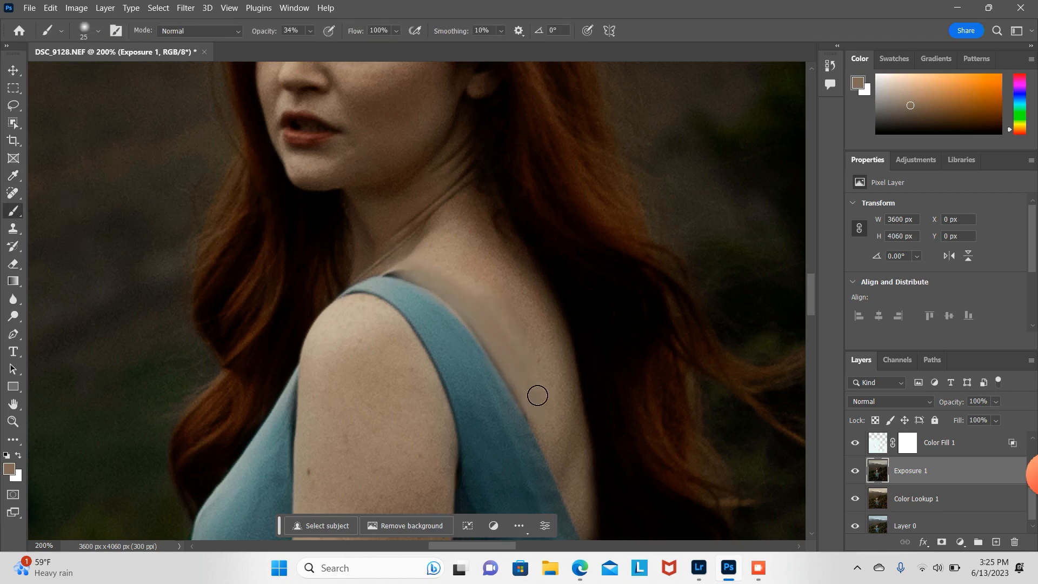
left_click_drag(448, 267, 463, 290)
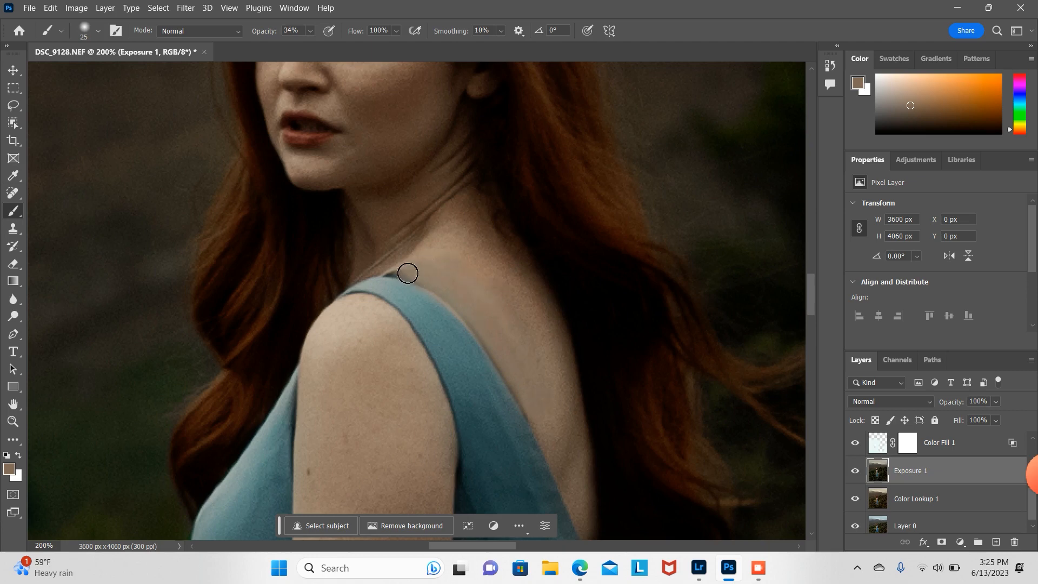
left_click_drag(410, 272, 443, 271)
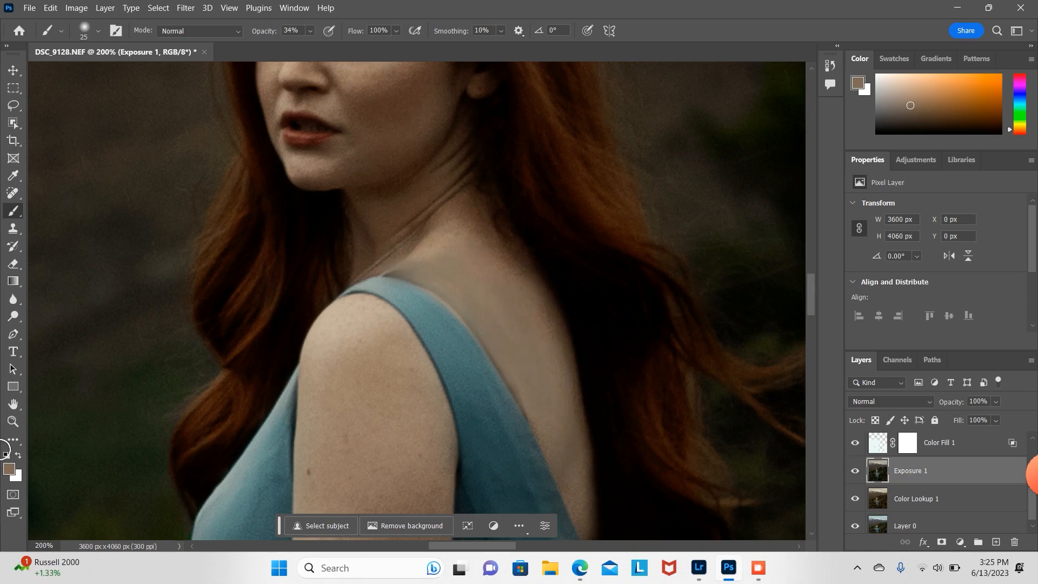
Step: Zoom out and back in to review the retouched shoulder within the whole image
left_click(14, 423)
left_click(606, 166, "alt")
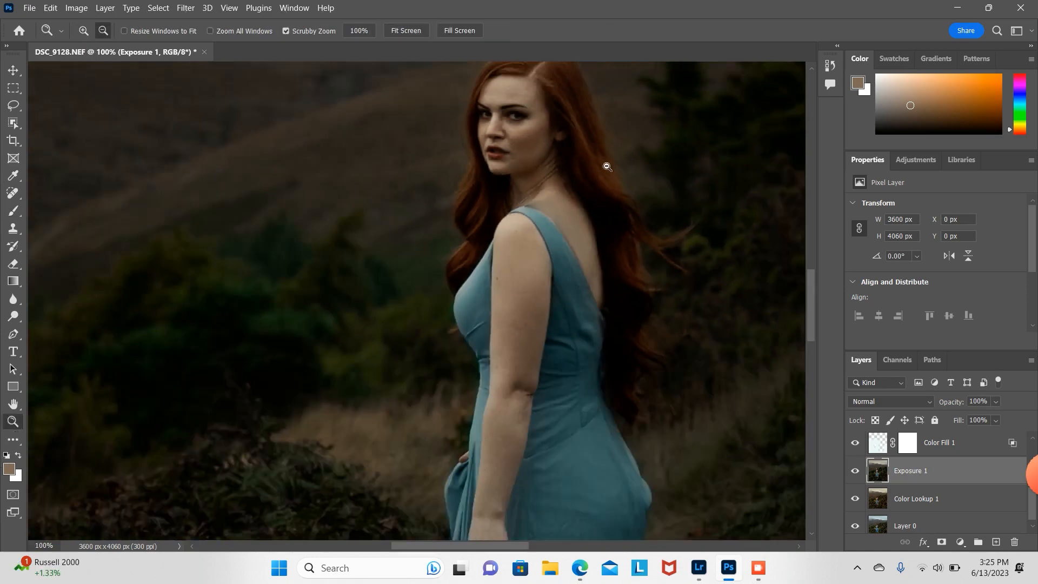
left_click(607, 167, "alt")
left_click(608, 167, "alt")
left_click(608, 167, "alt")
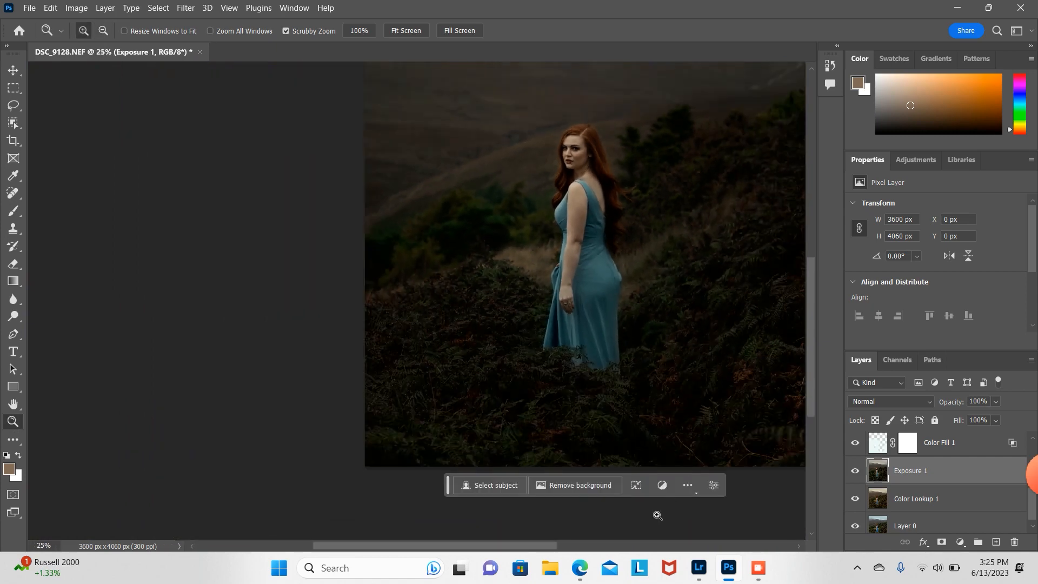
left_click(600, 176)
left_click(601, 177)
left_click(597, 176)
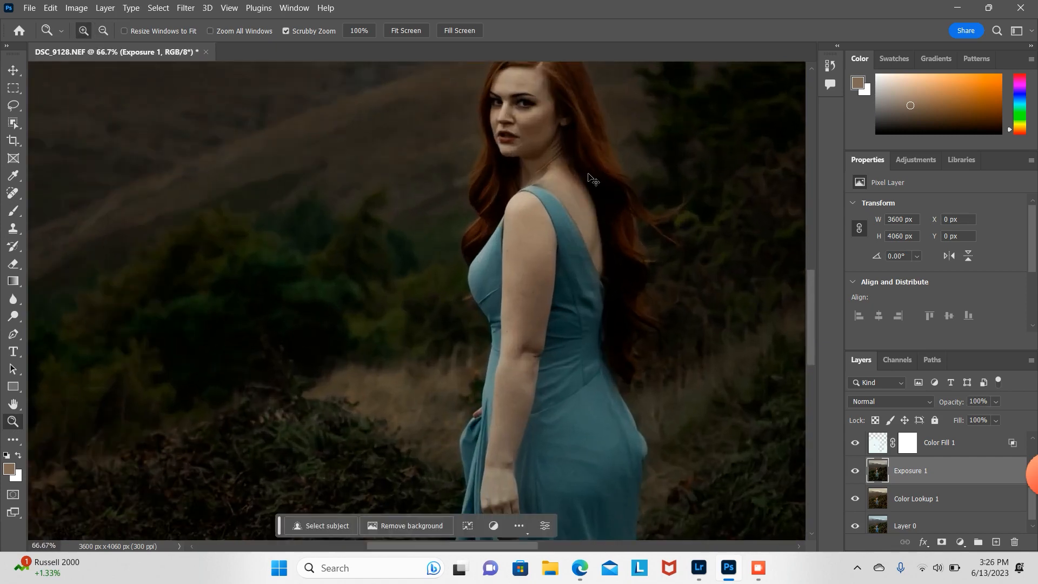
left_click(543, 172, "alt")
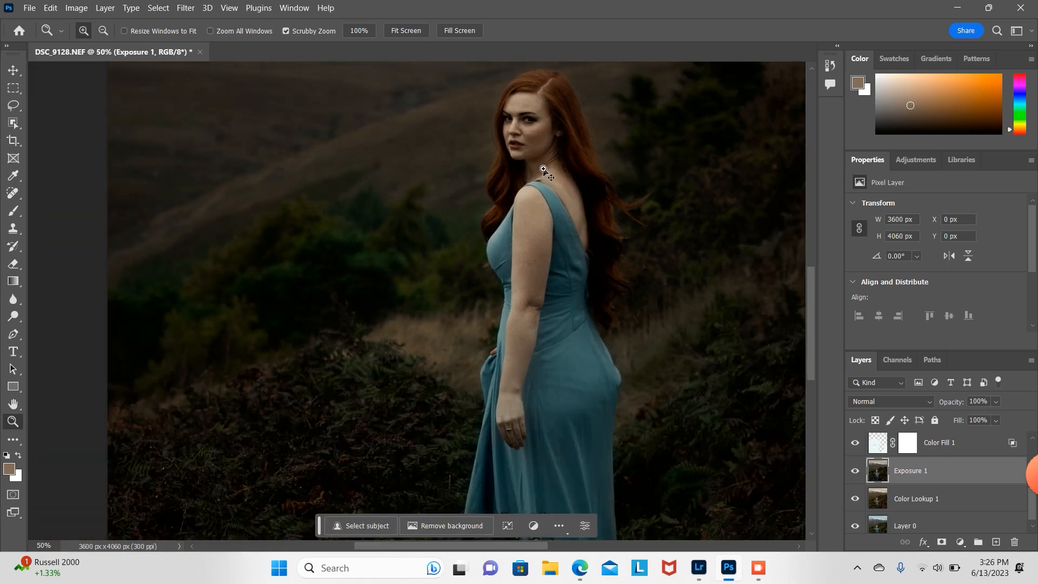
left_click(563, 168, "alt")
left_click(563, 168, "alt")
left_click(563, 168, "alt")
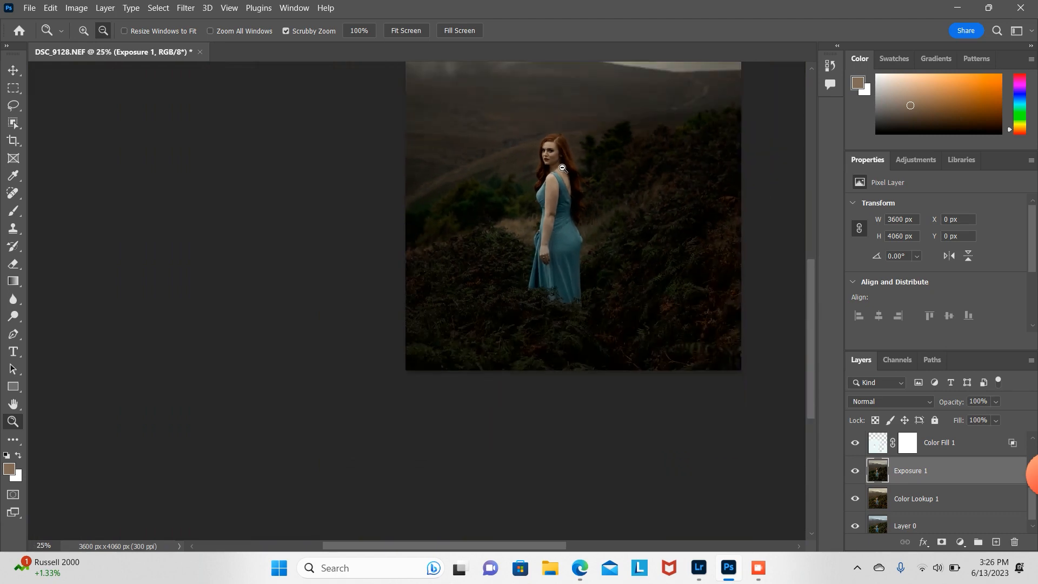
left_click_drag(810, 331, 814, 290)
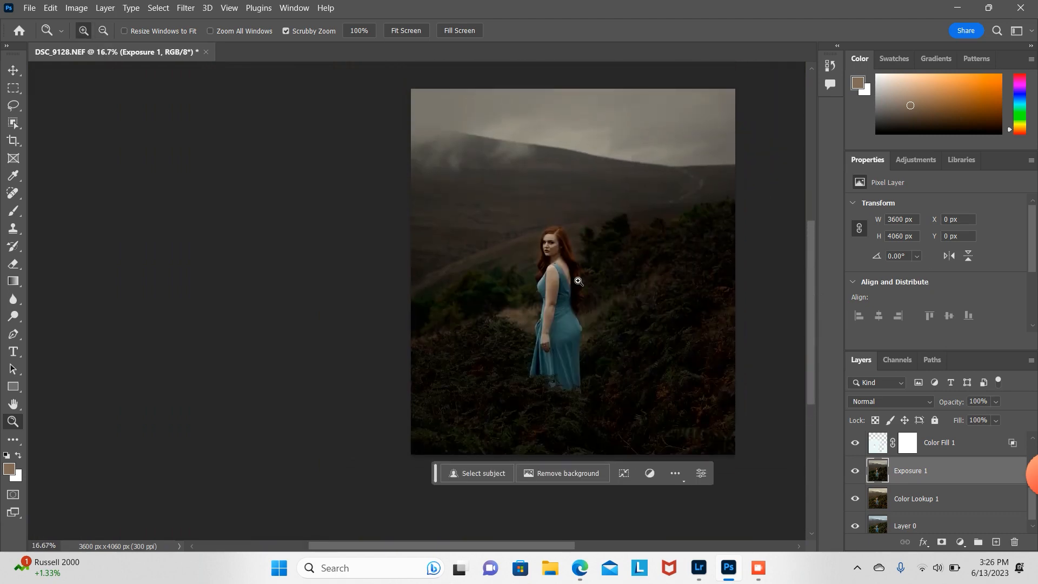
left_click(557, 285)
left_click(557, 282)
left_click(558, 282)
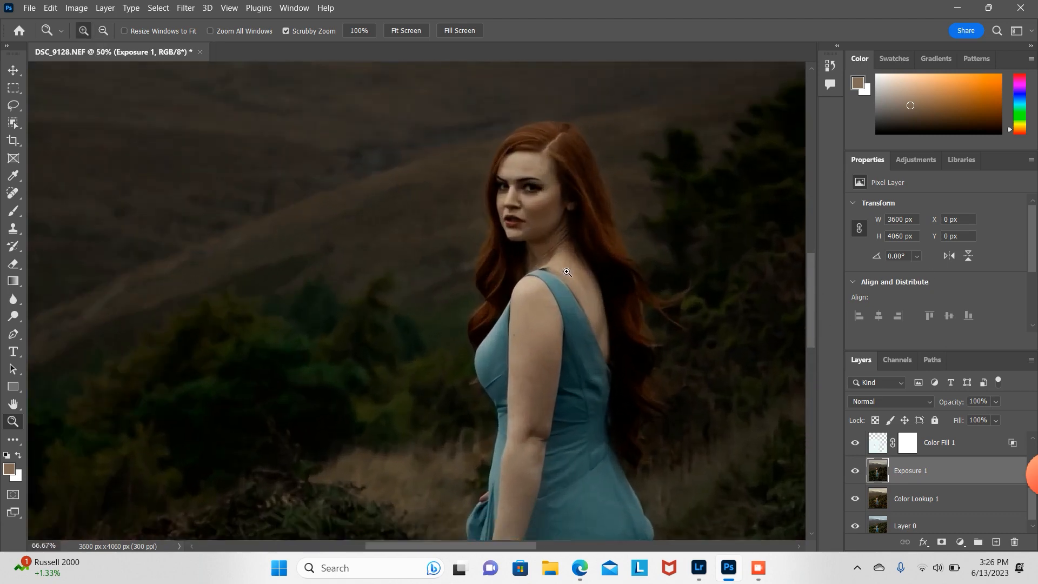
left_click(557, 282)
left_click(557, 282)
left_click(558, 282)
Step: Heal along the shoulder's edge with a 12 px Spot Healing Brush
left_click(13, 193)
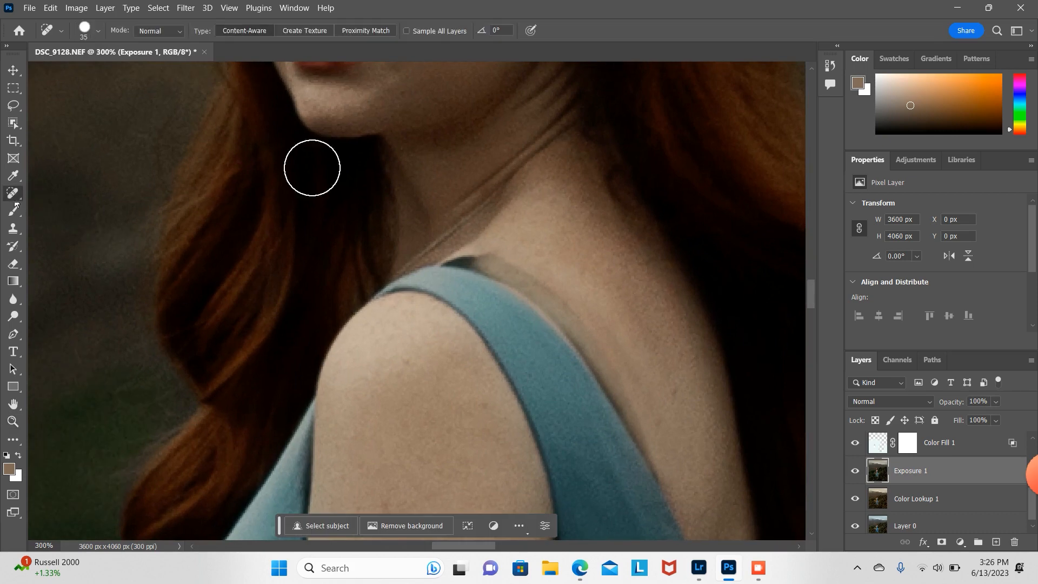
left_click(85, 31)
left_click_drag(40, 69, 30, 69)
mouse_move(457, 261)
left_mouse_down()
mouse_move(485, 261)
mouse_move(457, 261)
mouse_move(553, 291)
left_mouse_up()
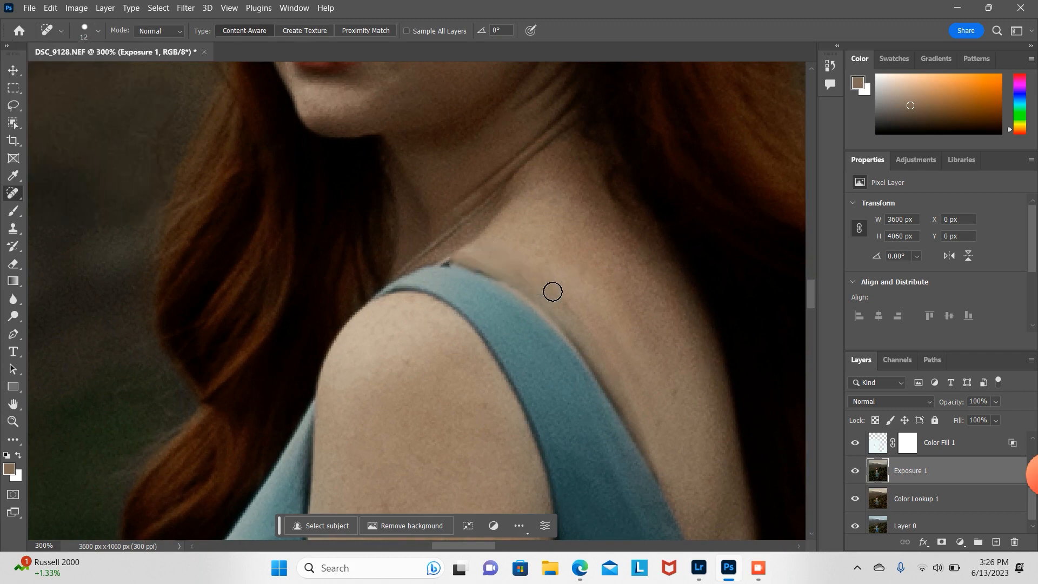
Step: Clone clean skin over the shoulder line above the strap with the 20 px Clone Stamp at 21% opacity
left_click(14, 229)
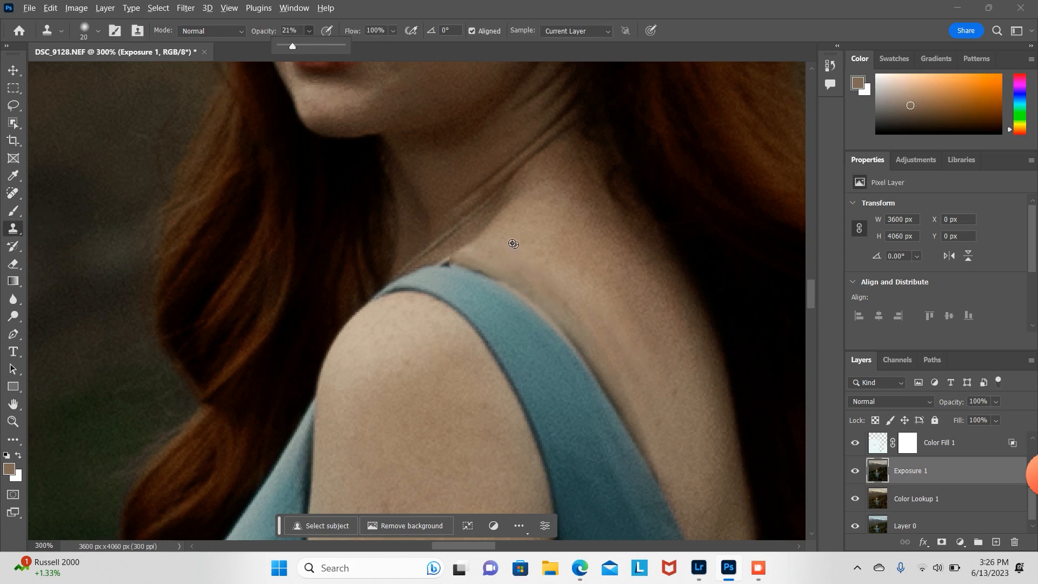
left_click(499, 237, "alt")
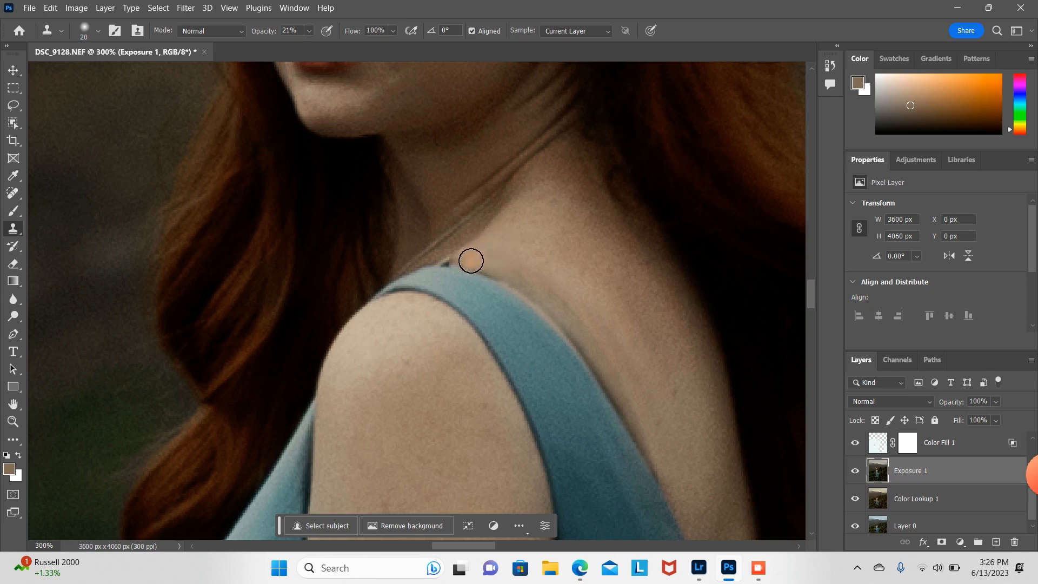
mouse_move(472, 262)
left_mouse_down()
mouse_move(546, 299)
mouse_move(669, 479)
mouse_move(631, 392)
mouse_move(575, 313)
mouse_move(564, 322)
mouse_move(607, 372)
left_mouse_up()
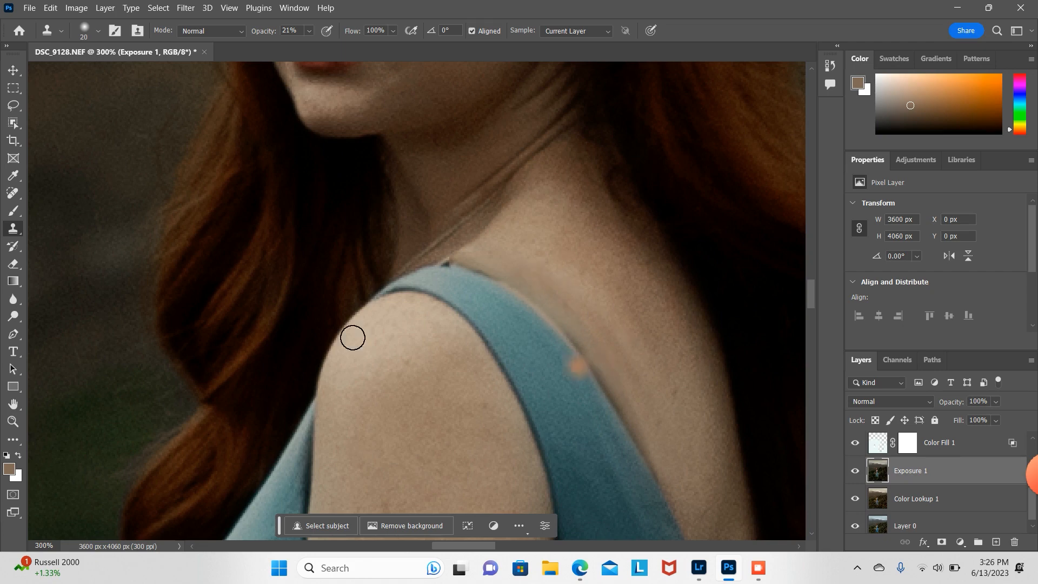
Step: Outline the skin along the strap's upper edge with the Patch tool, shift the patch onto nearby clean skin, and deselect
left_click(13, 193)
left_click(66, 231)
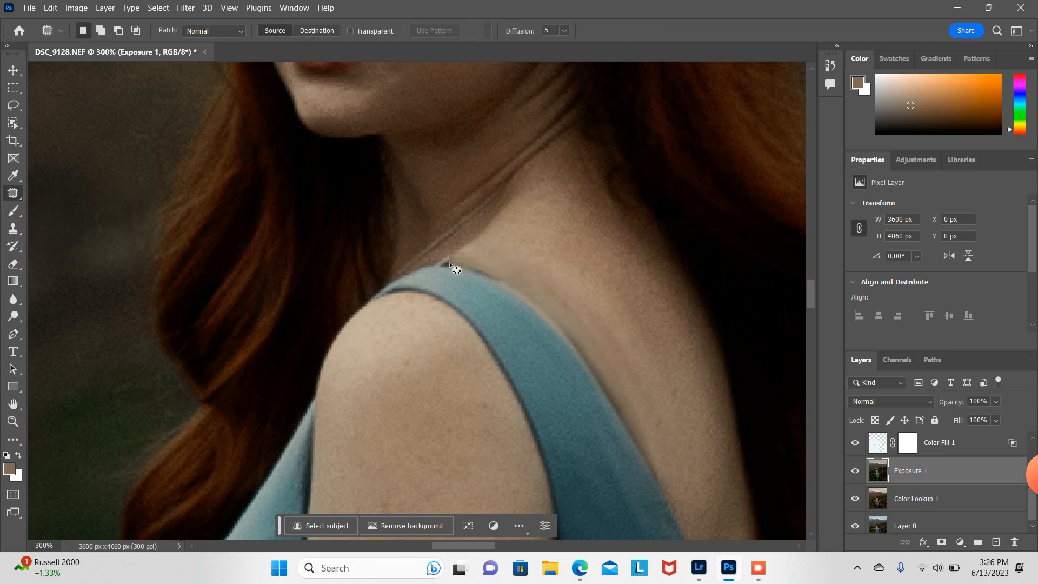
left_click_drag(450, 261, 552, 317)
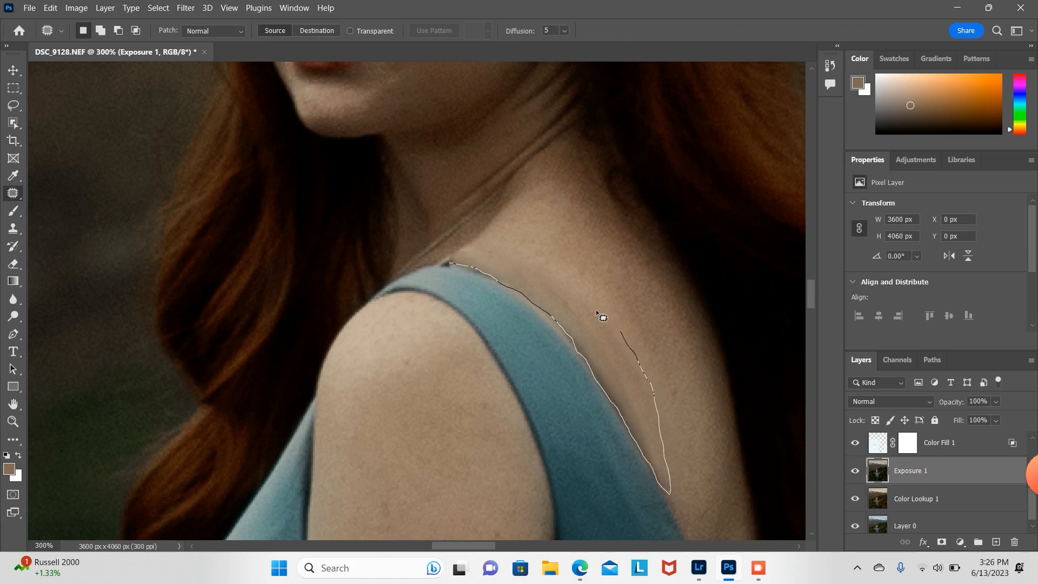
mouse_move(597, 312)
left_mouse_down()
mouse_move(526, 260)
mouse_move(475, 245)
mouse_move(450, 256)
left_mouse_up()
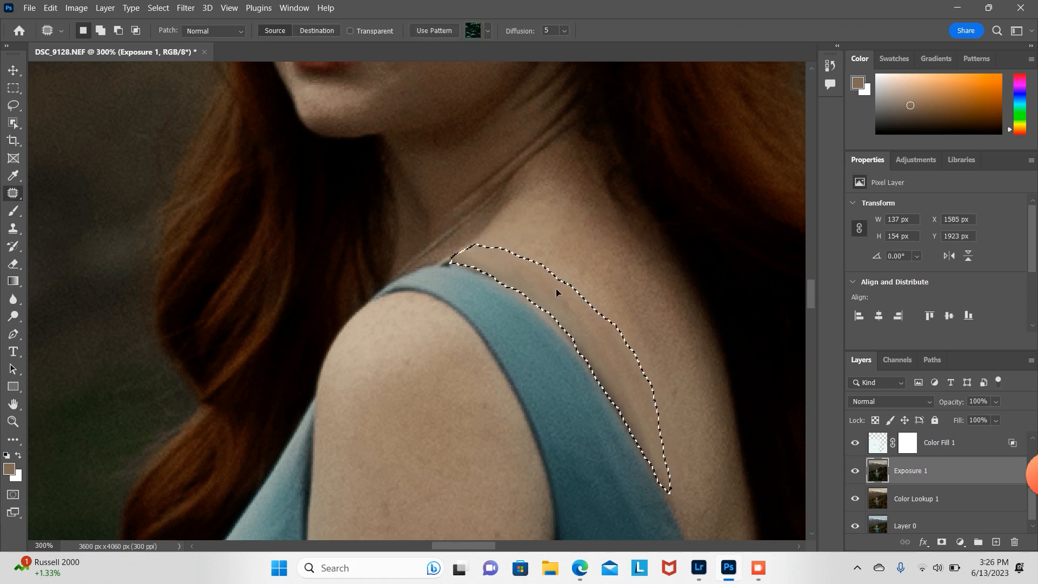
left_click_drag(557, 291, 585, 272)
left_click(601, 232)
left_click(722, 399)
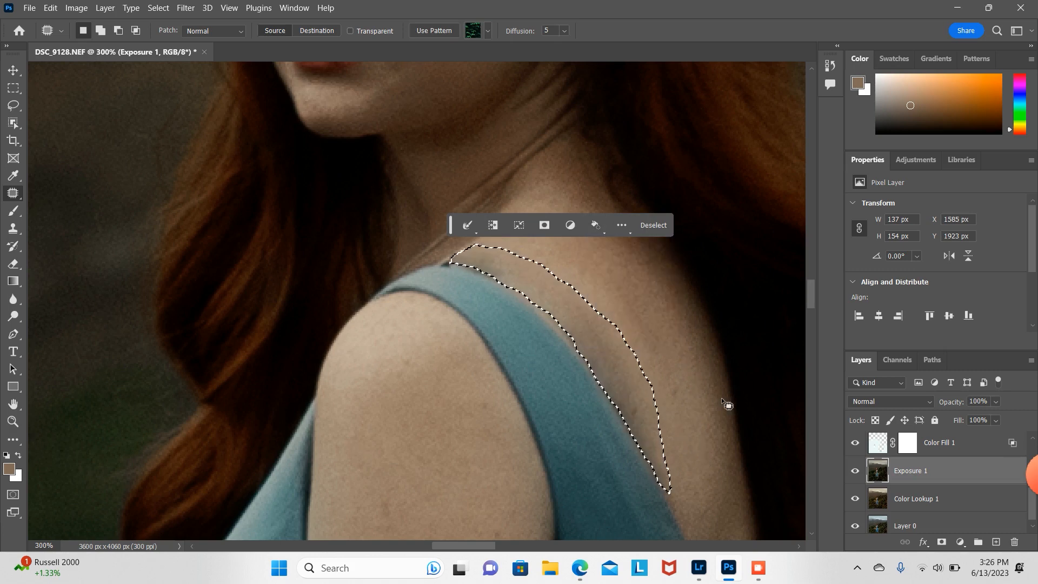
key("ctrl+d")
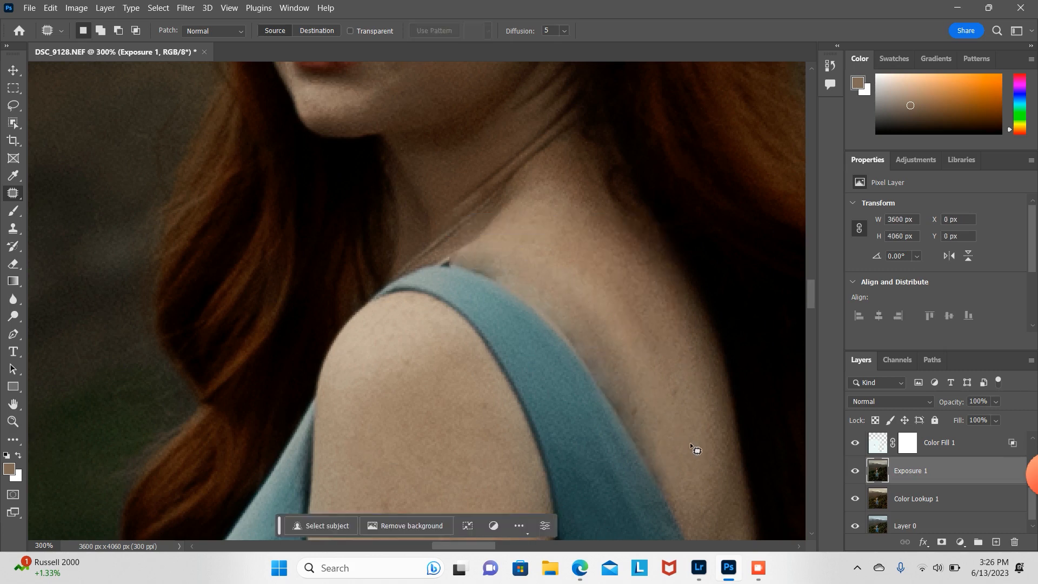
Step: Zoom in and spot-heal the dark mark at the strap's top corner with an 11 px Spot Healing Brush
left_click(13, 421)
left_click(517, 271)
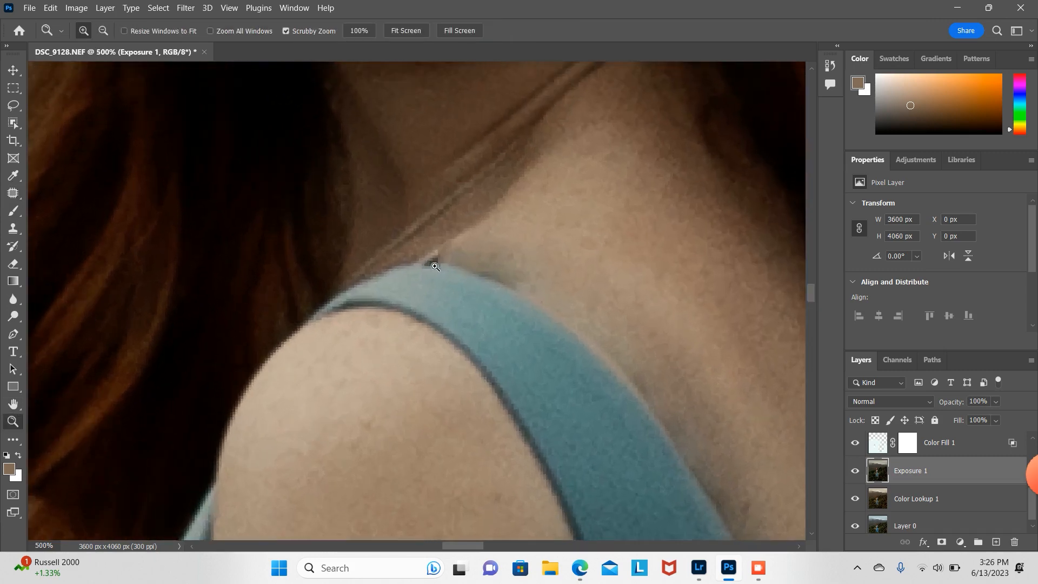
right_click(17, 200)
left_click(59, 195)
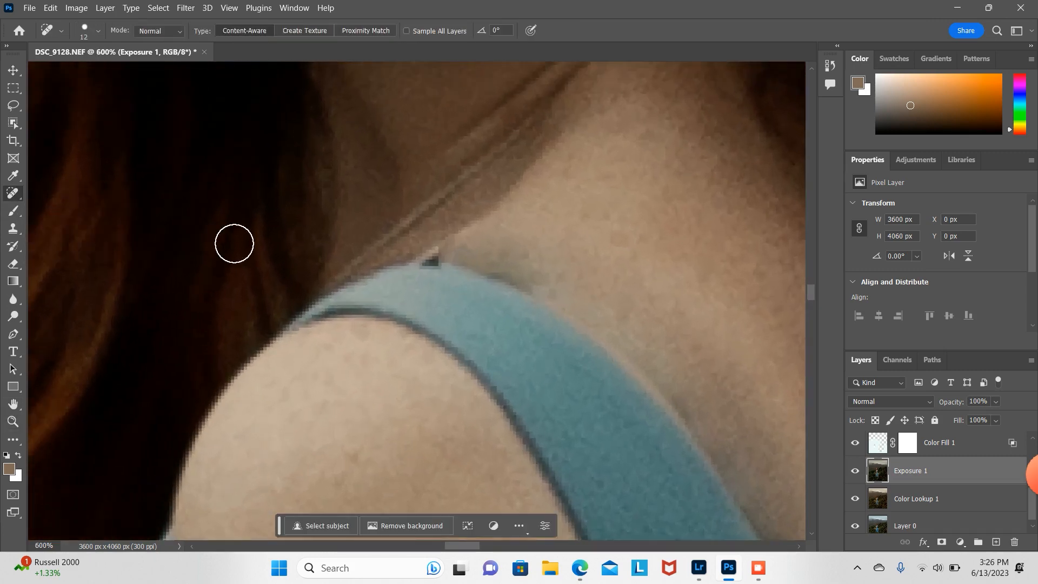
left_click(98, 37)
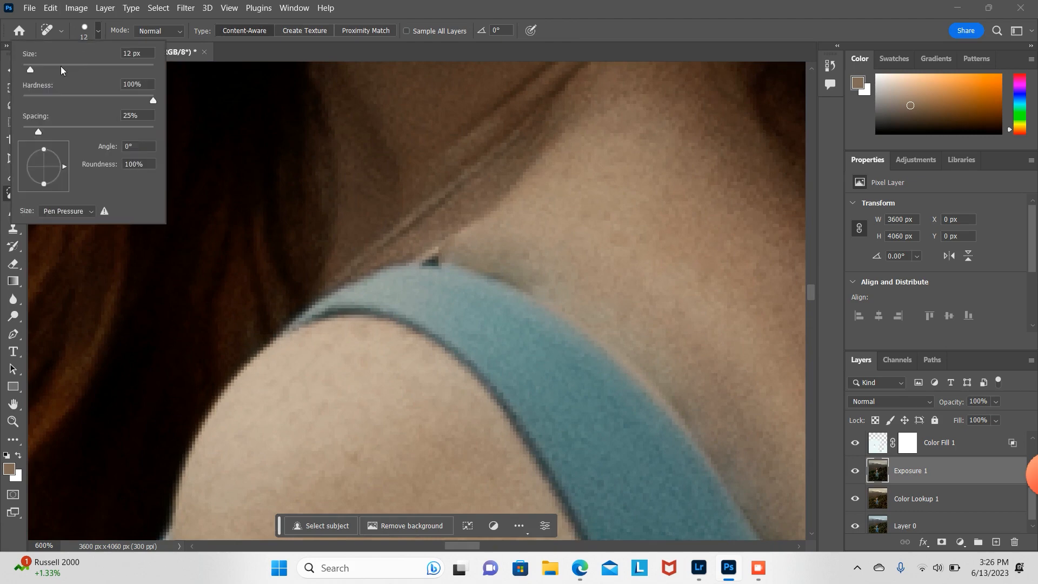
left_click(431, 258)
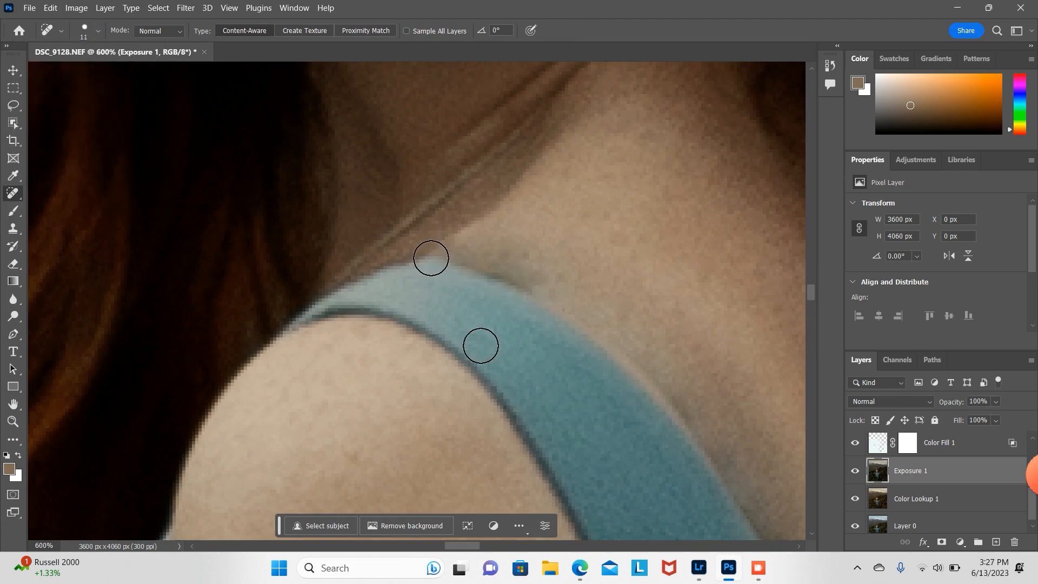
Step: Zoom out to review the whole image, then zoom back in on the face
left_click(13, 422)
left_click(551, 222, "alt")
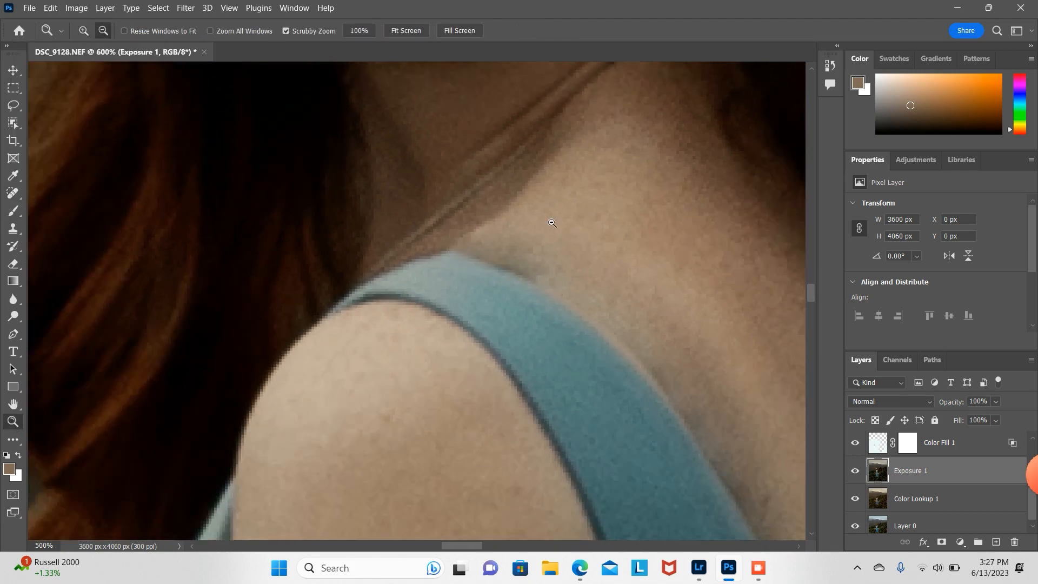
left_click(551, 223, "alt")
left_click(551, 223, "alt")
left_click(552, 223, "alt")
left_click(553, 223, "alt")
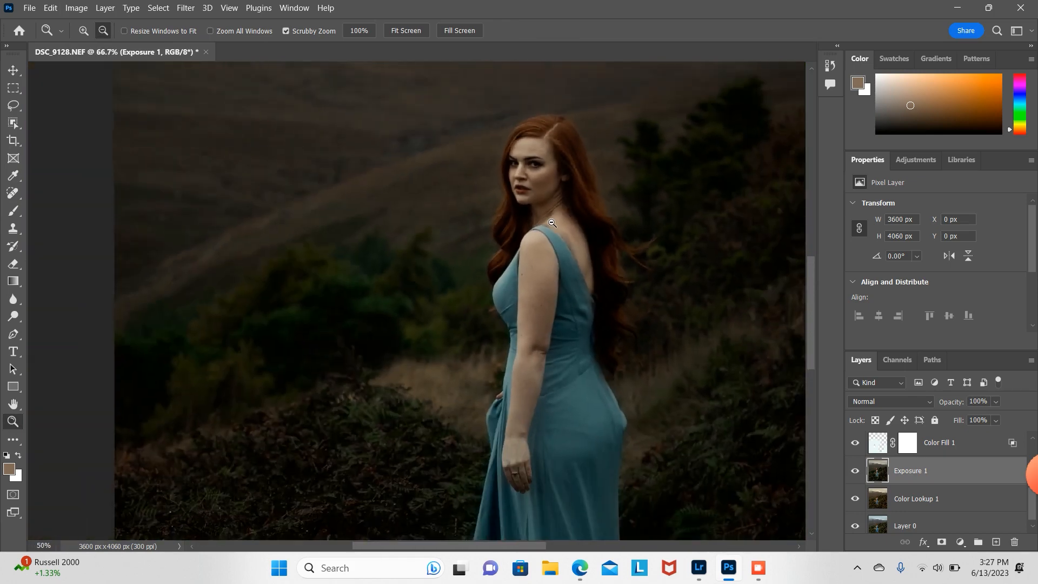
left_click(552, 223, "alt")
left_click(552, 223, "alt")
left_click(552, 223, "alt")
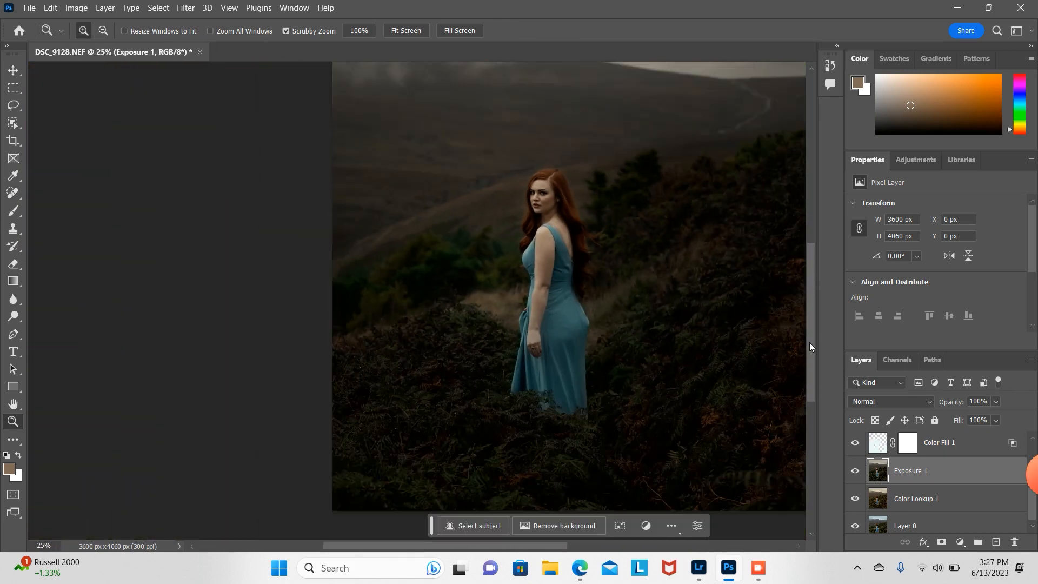
mouse_move(810, 342)
left_mouse_down()
mouse_move(816, 300)
mouse_move(816, 323)
left_mouse_up()
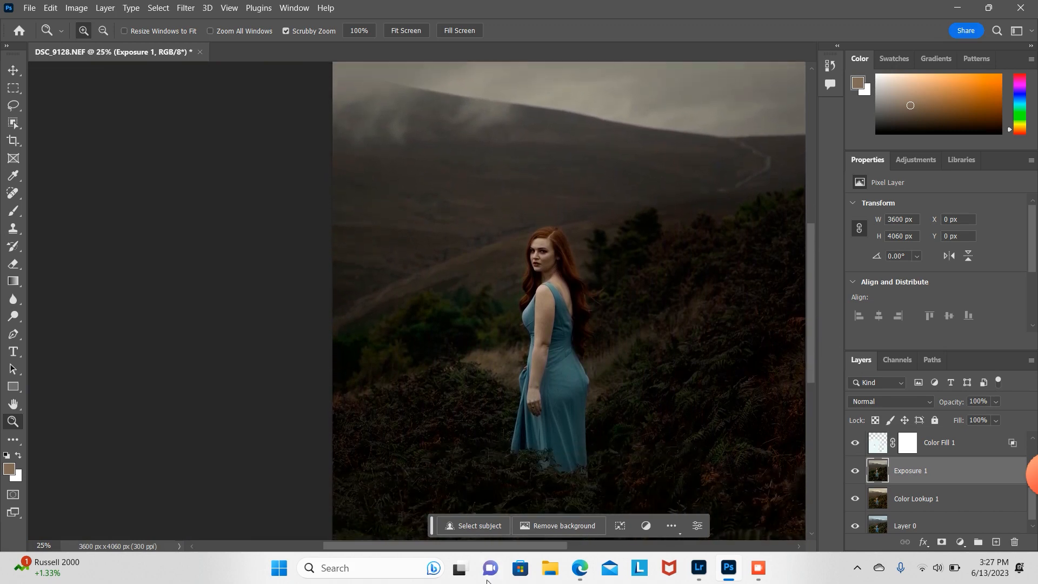
left_click_drag(473, 551, 515, 550)
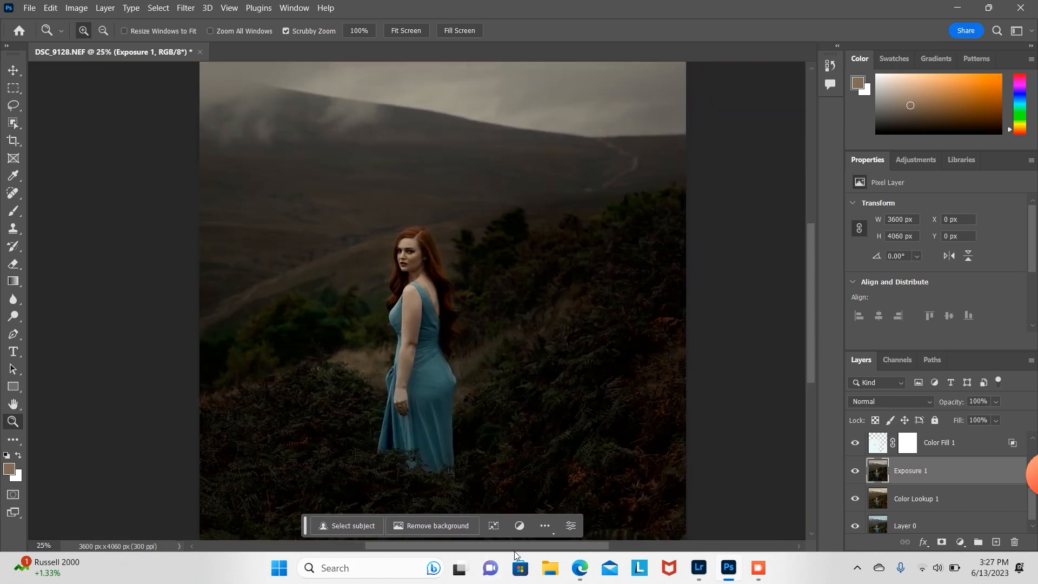
left_click_drag(407, 252, 410, 253)
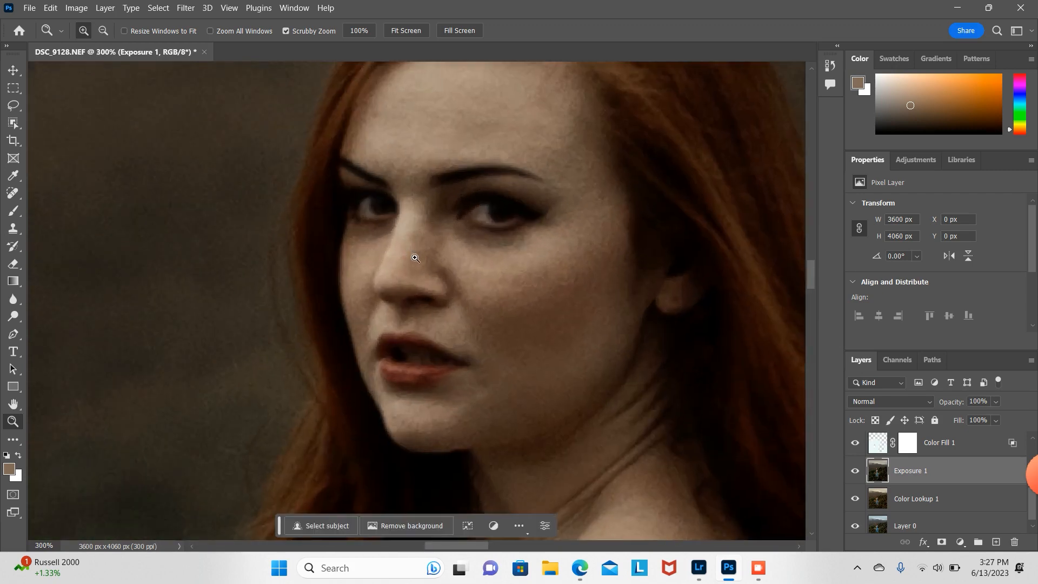
Step: Set the Dodge tool to Shadows with a 3 px brush and dodge a spot near the outer corner of the left eye
left_click(13, 316)
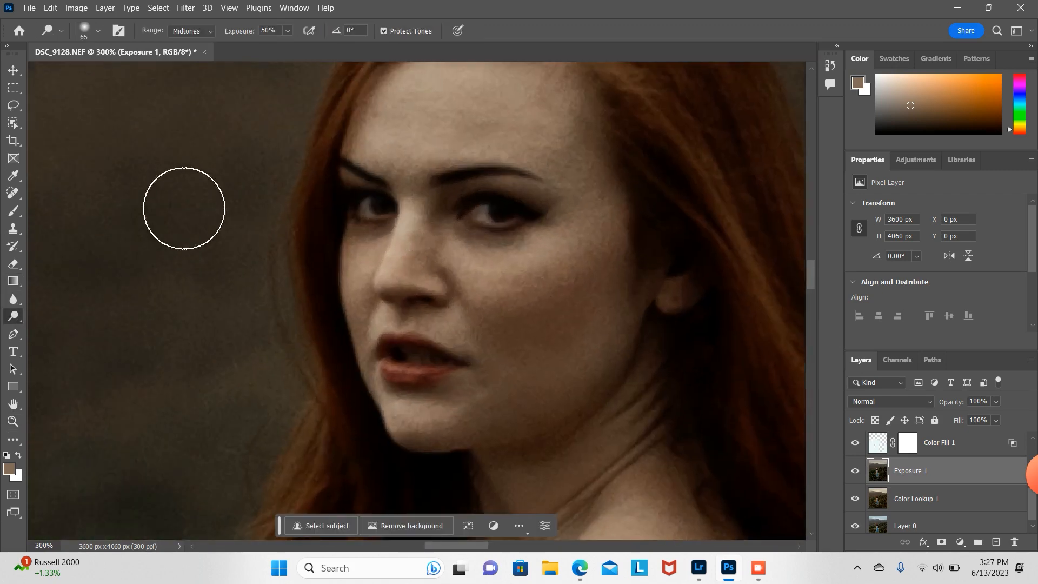
left_click(199, 31)
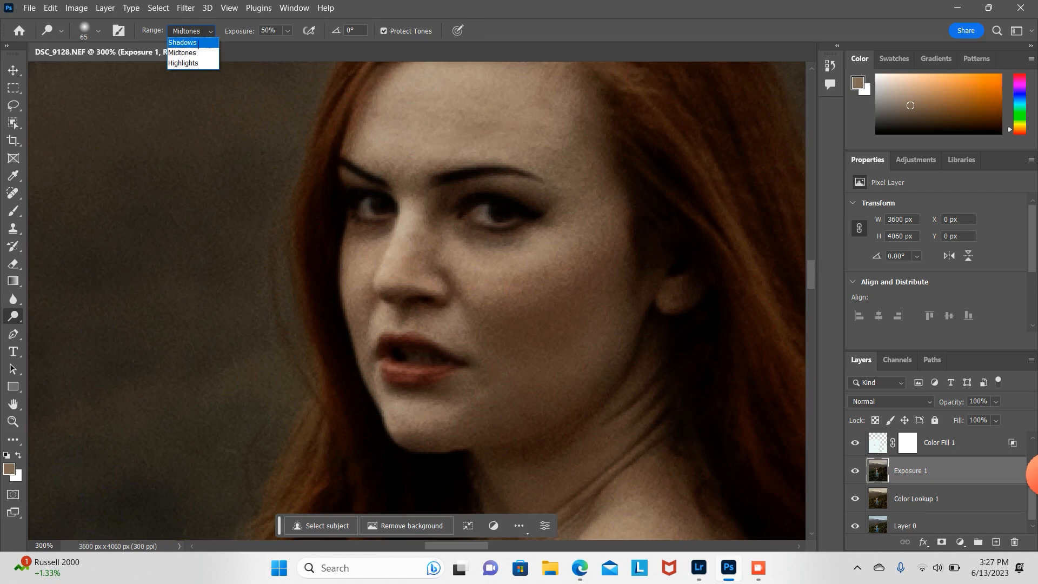
left_click(183, 42)
left_click(88, 36)
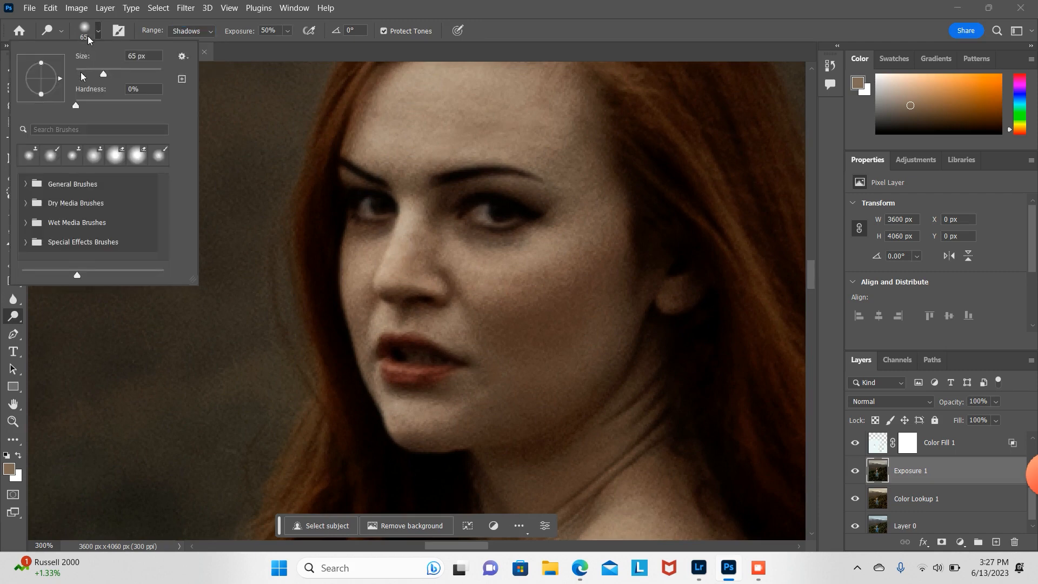
left_click(81, 75)
left_click(380, 212)
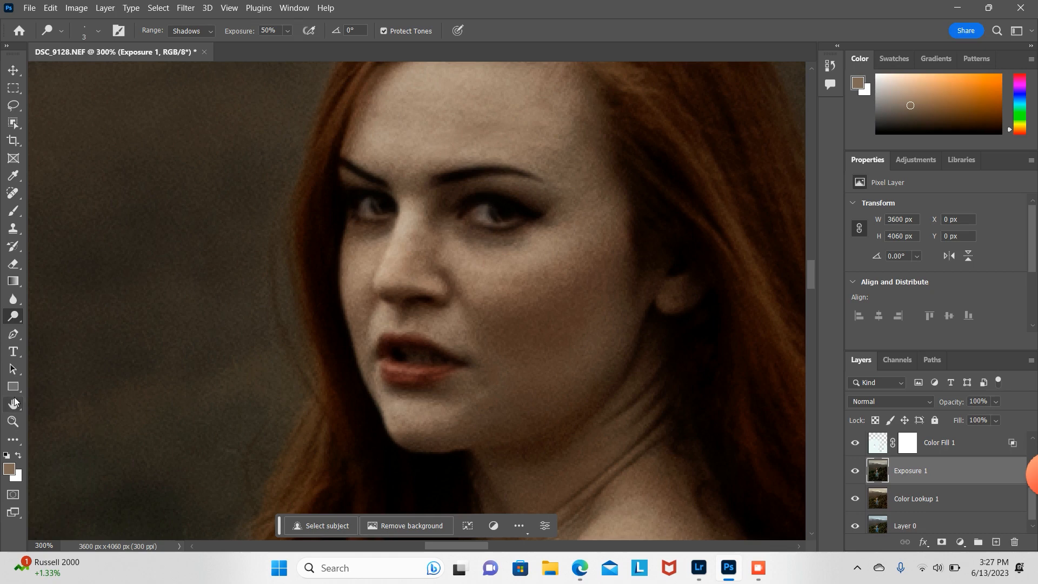
Step: Clone over the dark background beside the hair with a 45 px Clone Stamp
left_click(13, 422)
left_click(435, 216, "alt")
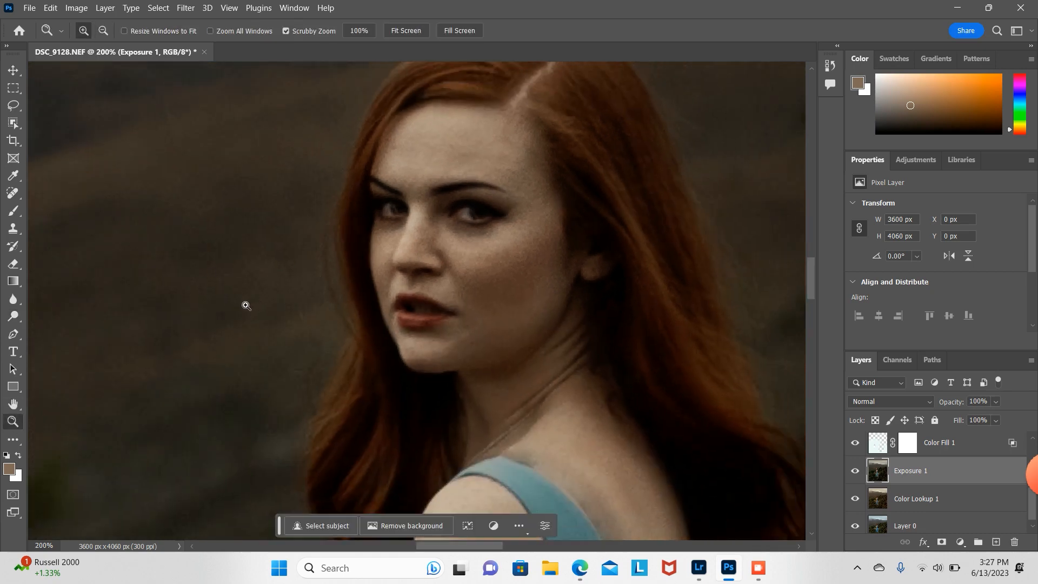
left_click(246, 306)
left_click(13, 228)
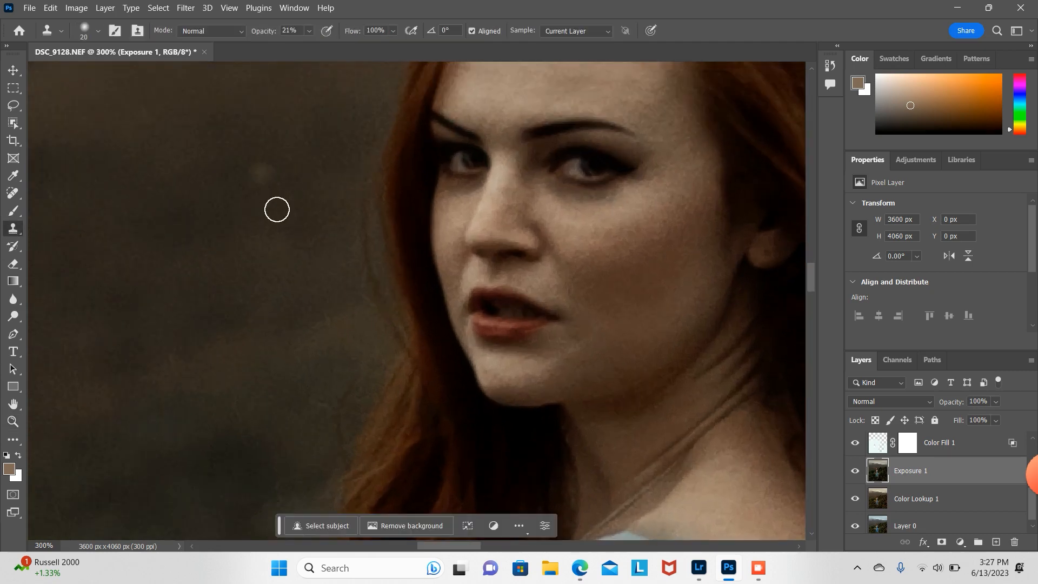
left_click(97, 31)
left_click_drag(89, 74, 97, 76)
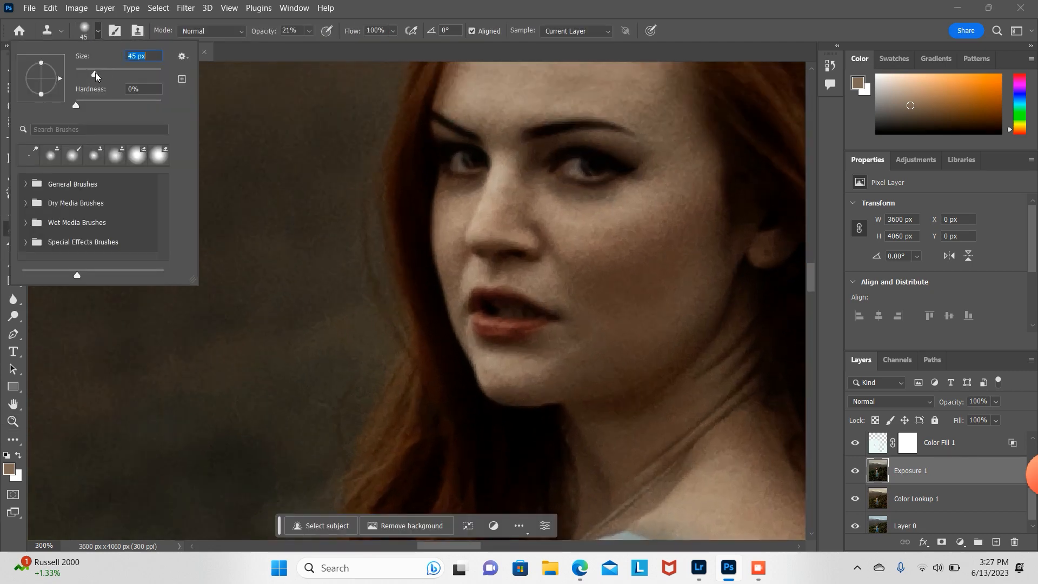
left_click(314, 199, "alt")
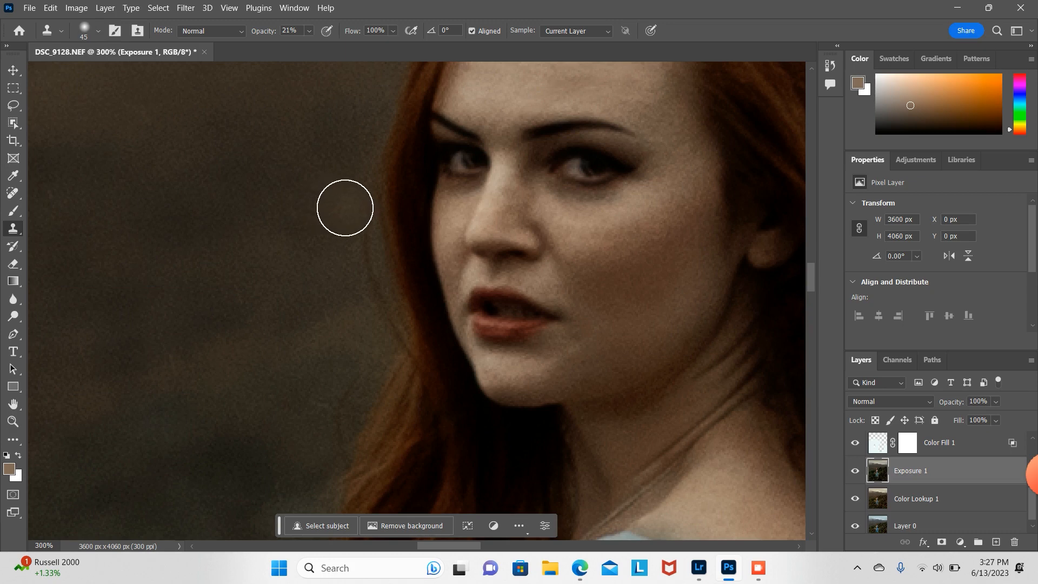
mouse_move(353, 226)
left_mouse_down()
mouse_move(368, 311)
mouse_move(361, 371)
mouse_move(335, 430)
mouse_move(377, 312)
mouse_move(350, 231)
mouse_move(344, 116)
mouse_move(357, 103)
mouse_move(375, 352)
mouse_move(307, 457)
left_mouse_up()
Step: Zoom out to review the whole retouched image
left_click(13, 422)
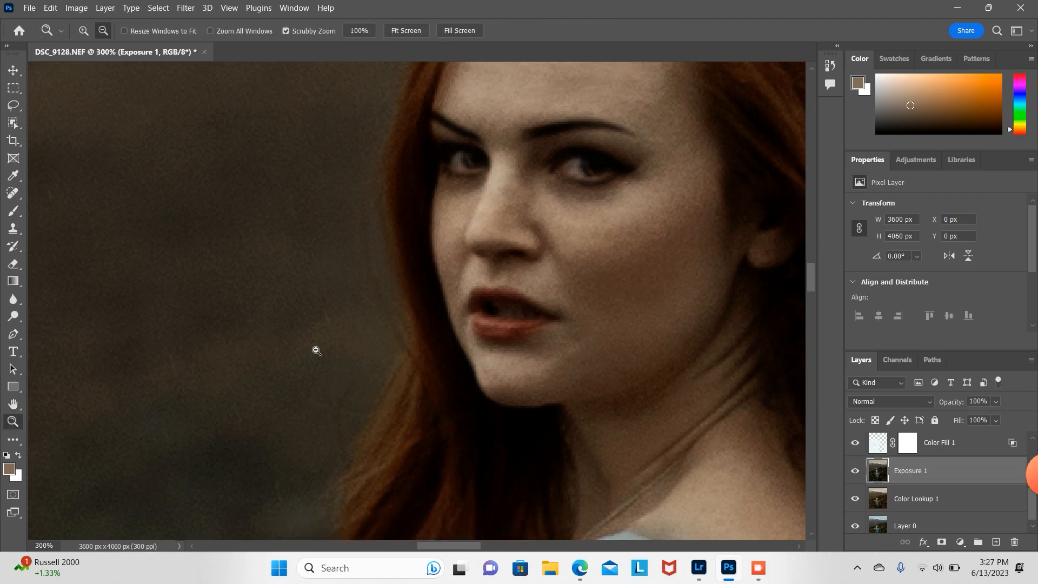
left_click(316, 350, "alt")
left_click(316, 351, "alt")
left_click(313, 348, "alt")
left_click(314, 348, "alt")
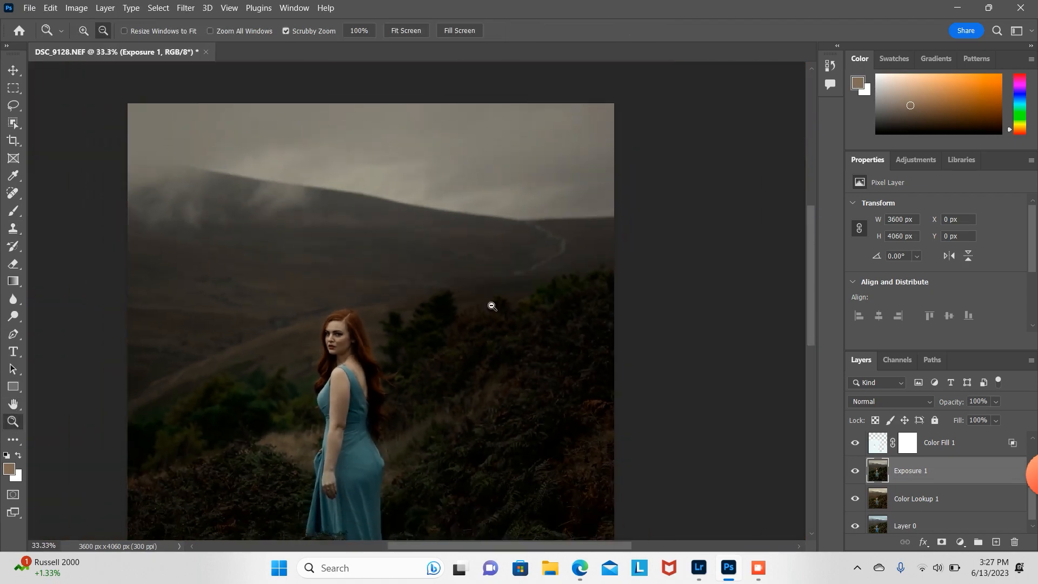
scroll(371, 300, "down", 1)
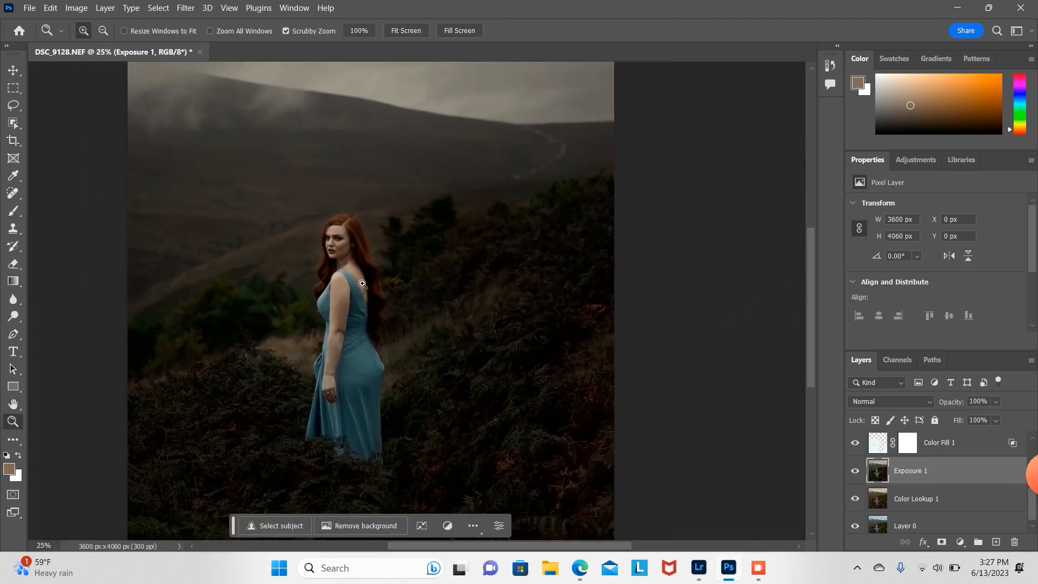
left_click(363, 278, "alt")
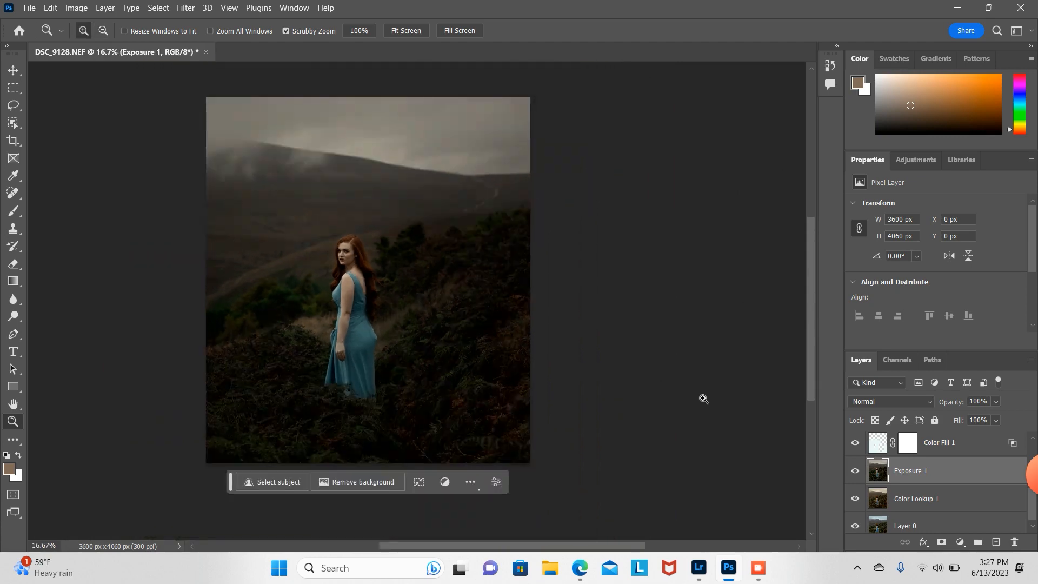
left_click(323, 295)
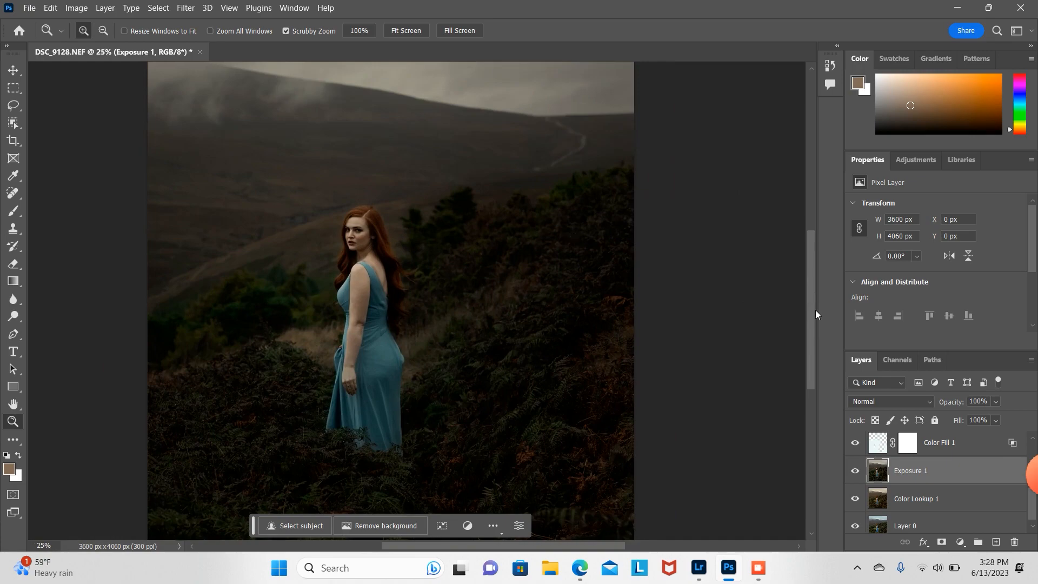